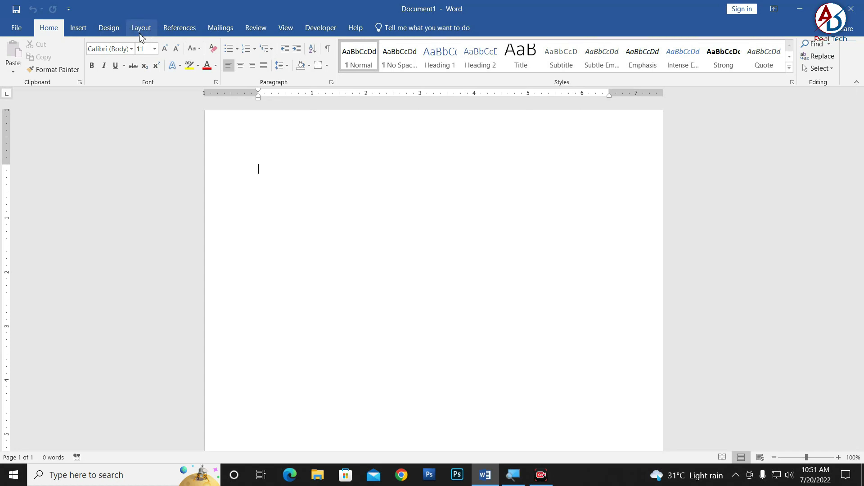
# Set the page to A4 paper with Narrow margins and Landscape orientation
pyautogui.click(140, 34)
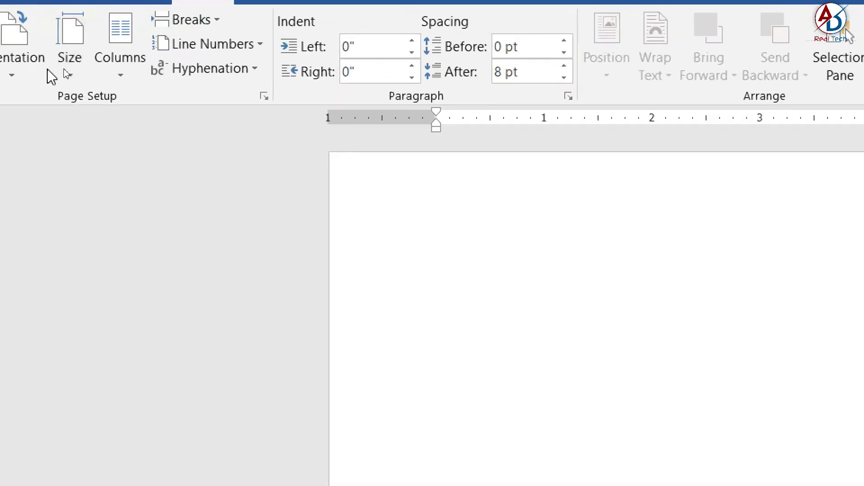
pyautogui.click(67, 70)
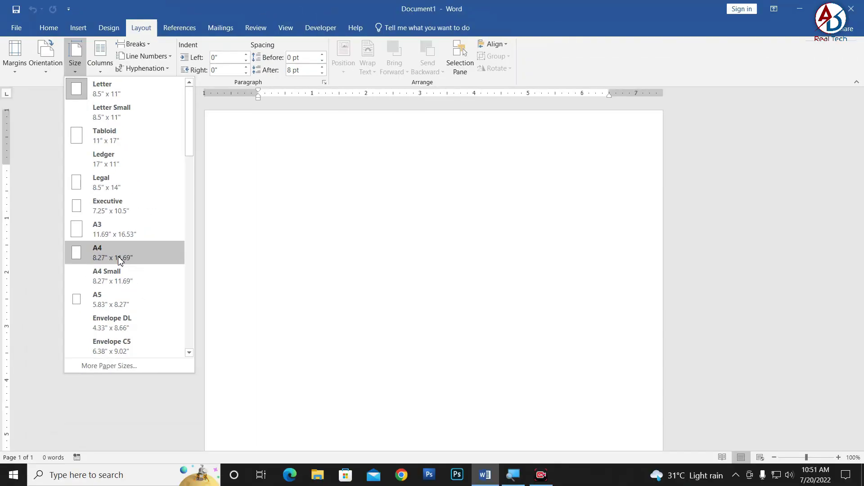
pyautogui.click(122, 264)
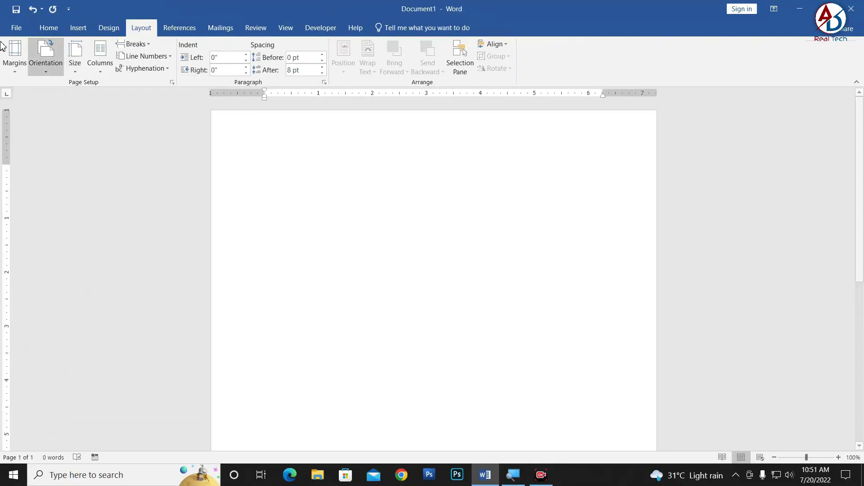
pyautogui.click(15, 58)
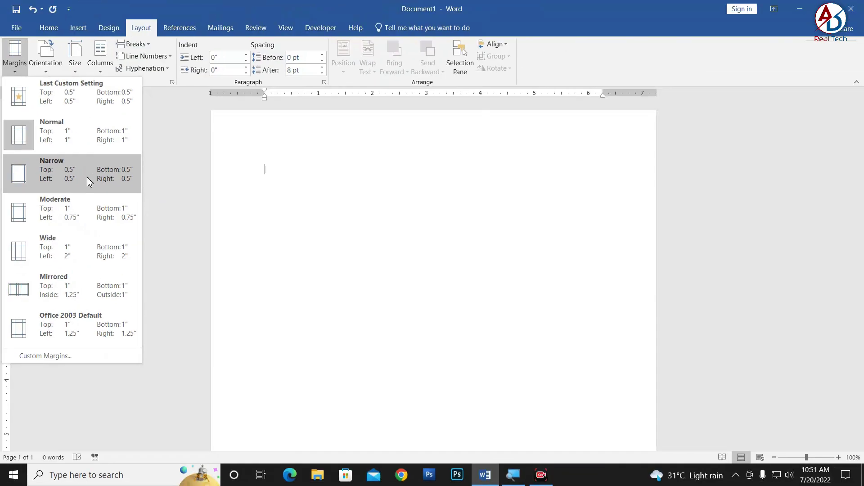
pyautogui.click(87, 176)
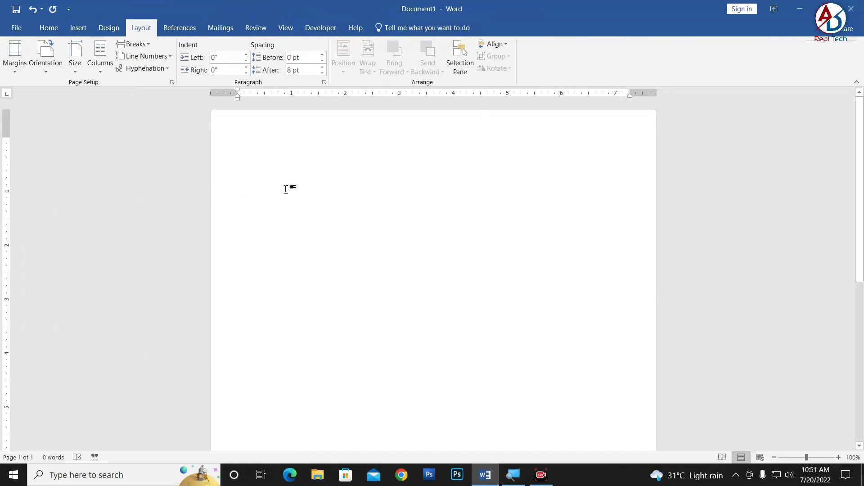
pyautogui.click(46, 68)
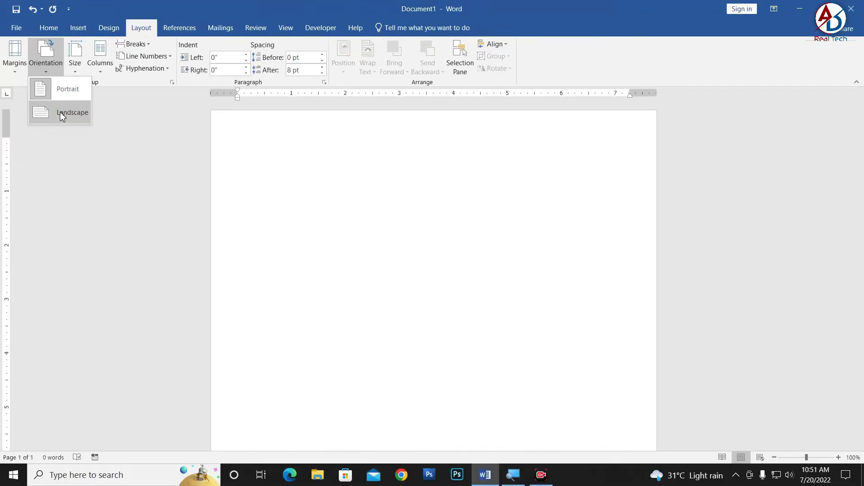
pyautogui.click(62, 116)
pyautogui.scroll(-4, 458, 258)
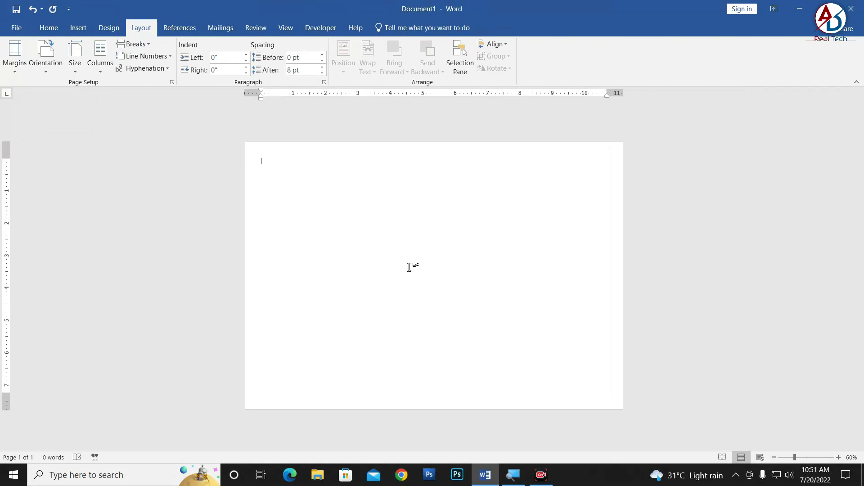
# Place a rectangle on the page from the Shapes gallery
pyautogui.click(78, 28)
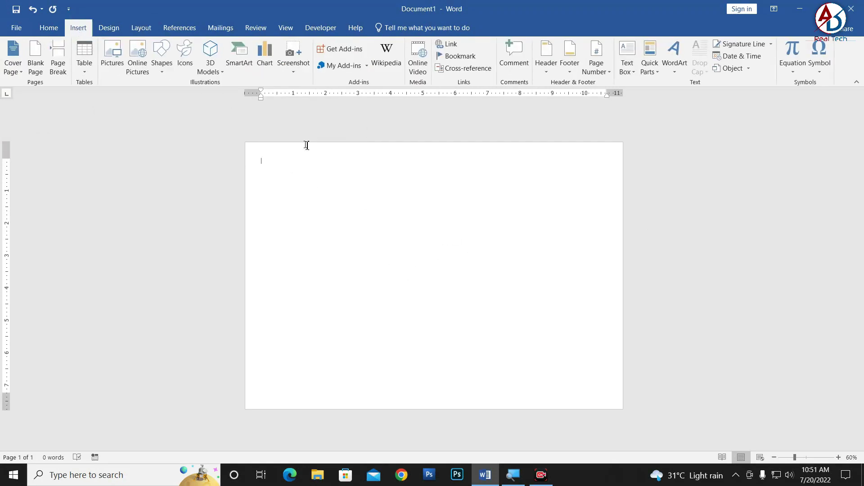
pyautogui.click(162, 65)
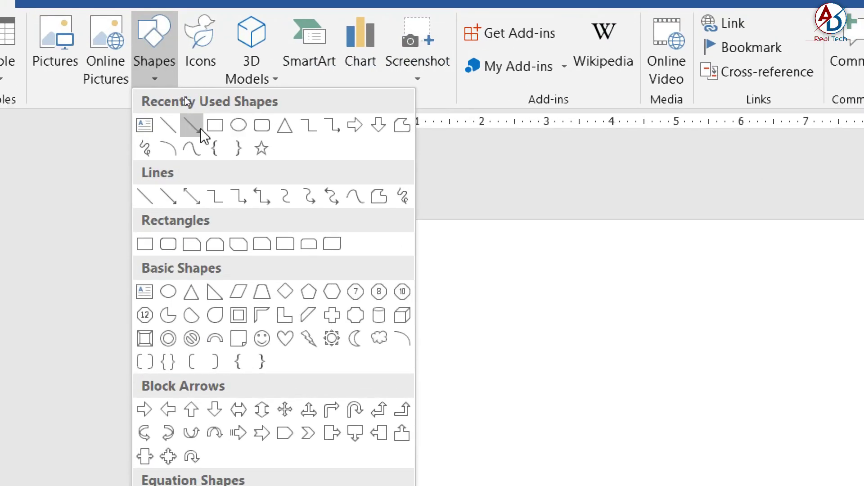
pyautogui.click(214, 128)
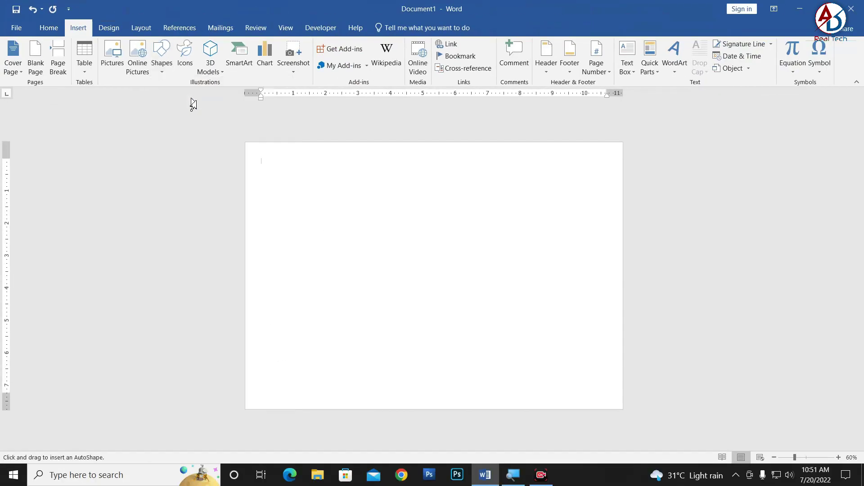
pyautogui.click(355, 205)
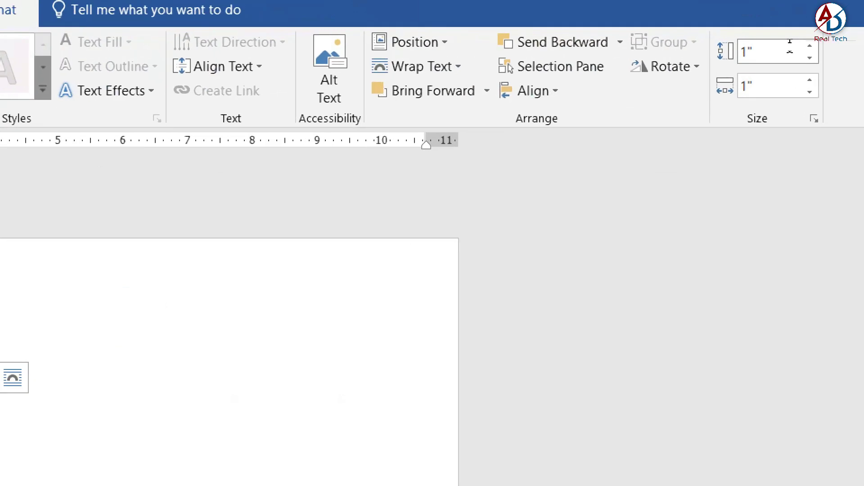
# Size the rectangle to 8.27" tall and 5.3" wide
pyautogui.click(786, 48)
pyautogui.write('8.27')
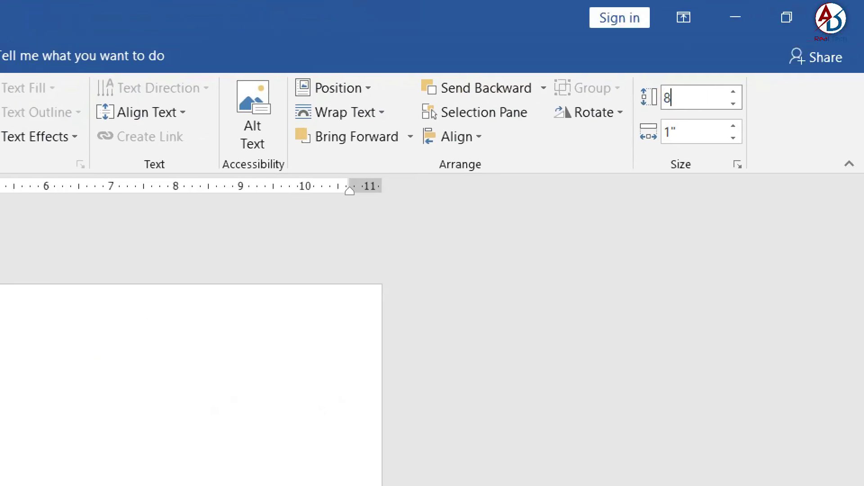
pyautogui.press('Tab')
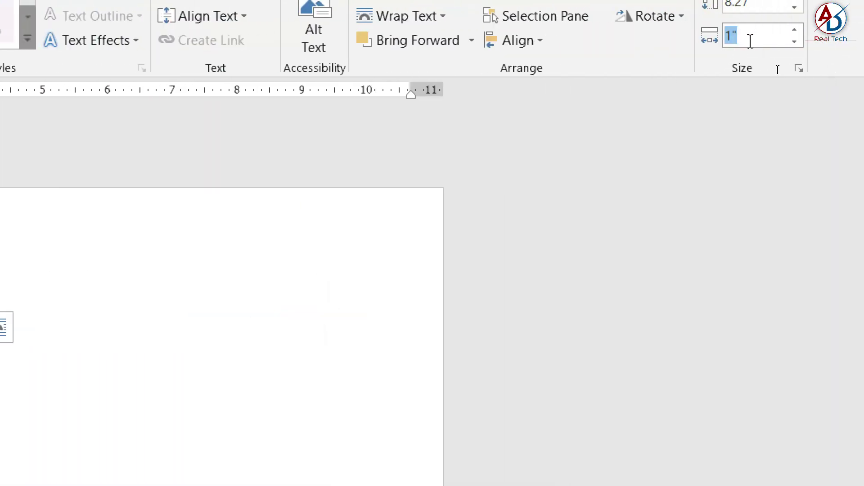
pyautogui.write('5.3')
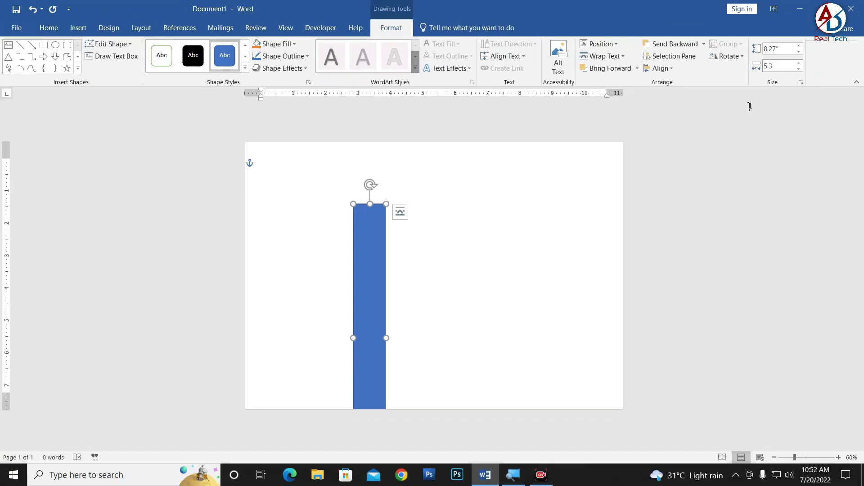
pyautogui.press('Return')
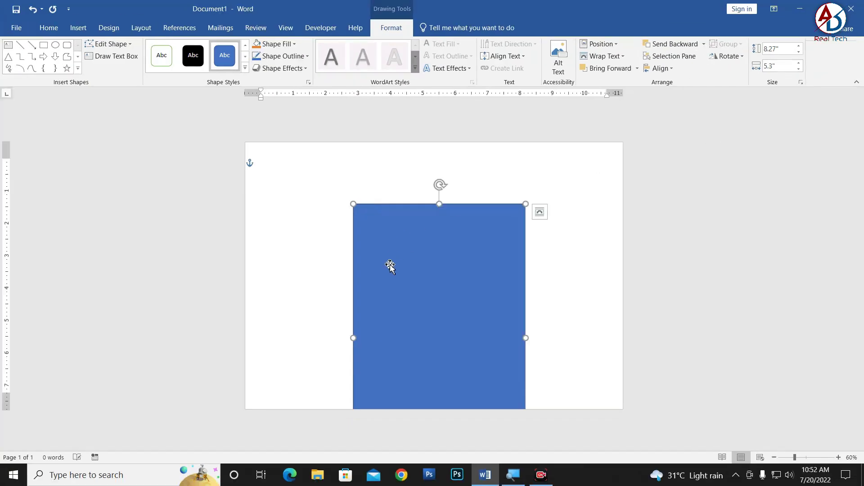
# Remove the rectangle's outline and move it to the page's top-left corner
pyautogui.click(293, 58)
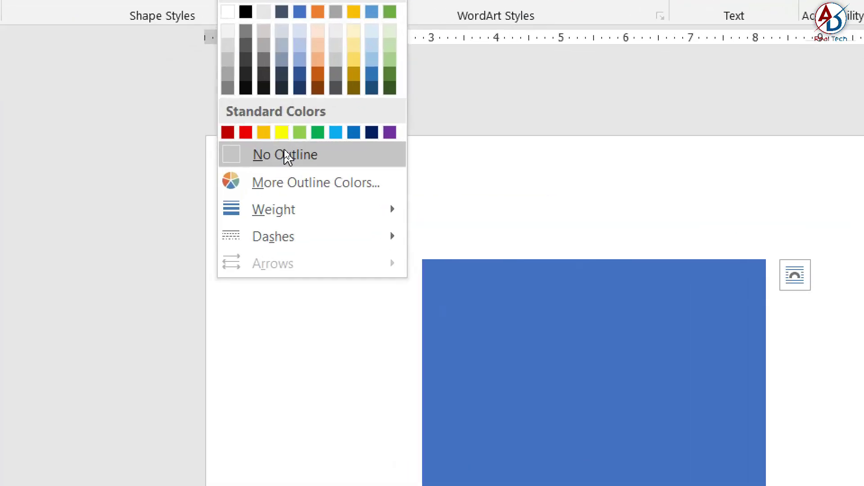
pyautogui.click(286, 152)
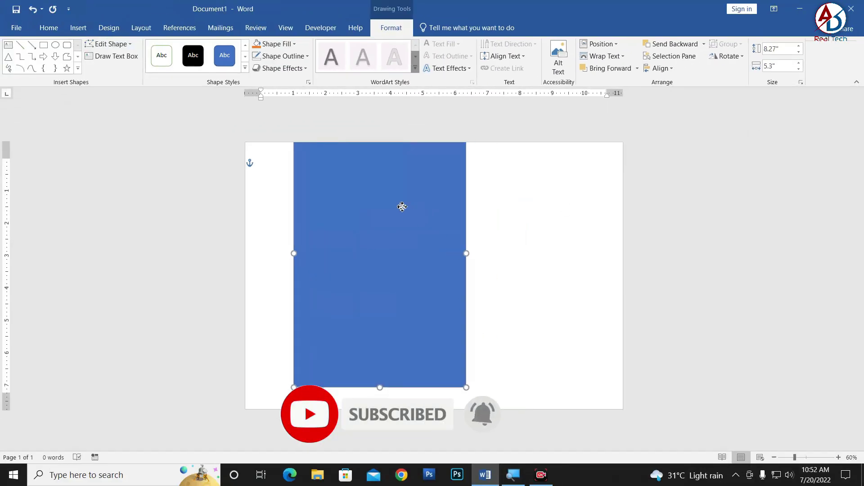
pyautogui.moveTo(402, 206); pyautogui.dragTo(356, 228)
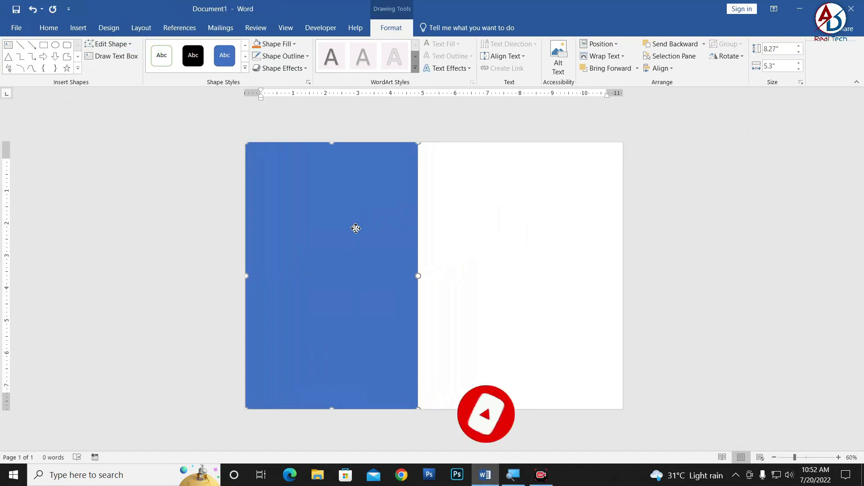
pyautogui.click(576, 257)
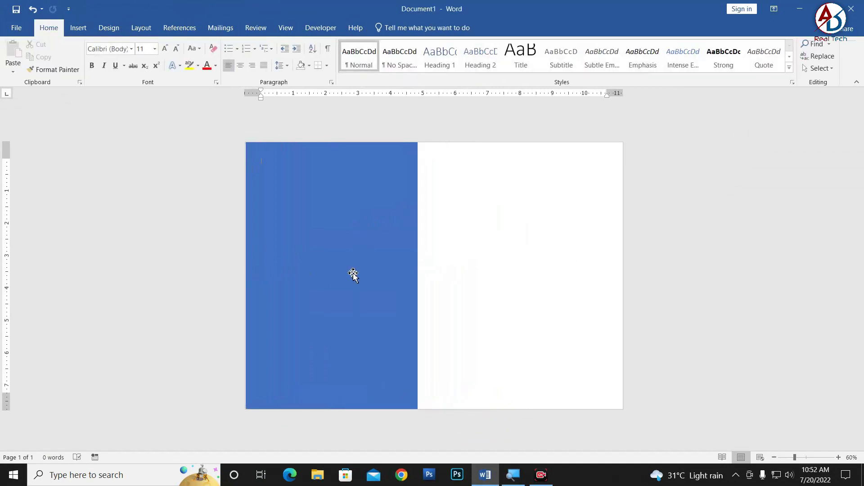
# Duplicate the blue panel onto the page's right edge, leaving a white gap between
pyautogui.moveTo(342, 297); pyautogui.dragTo(531, 294)
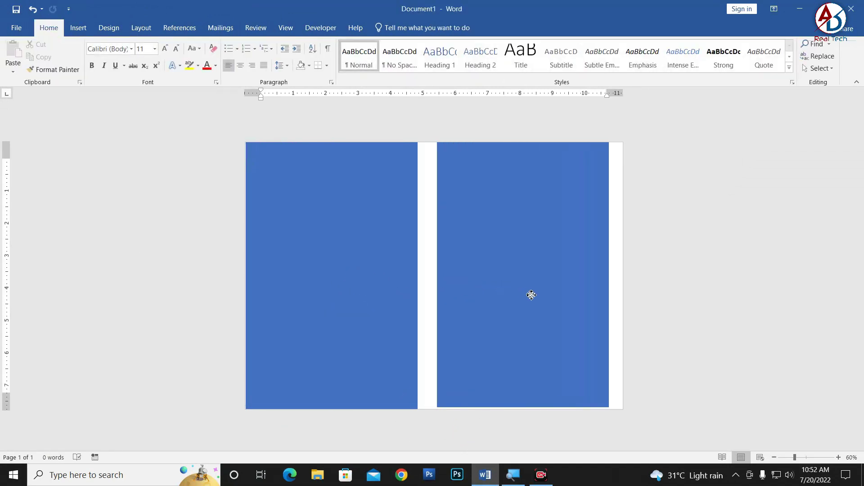
pyautogui.moveTo(531, 295); pyautogui.dragTo(545, 300)
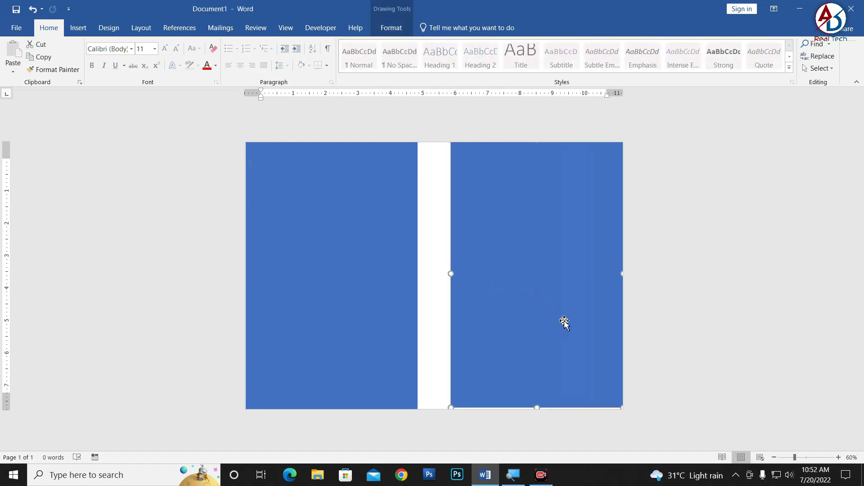
pyautogui.click(704, 363)
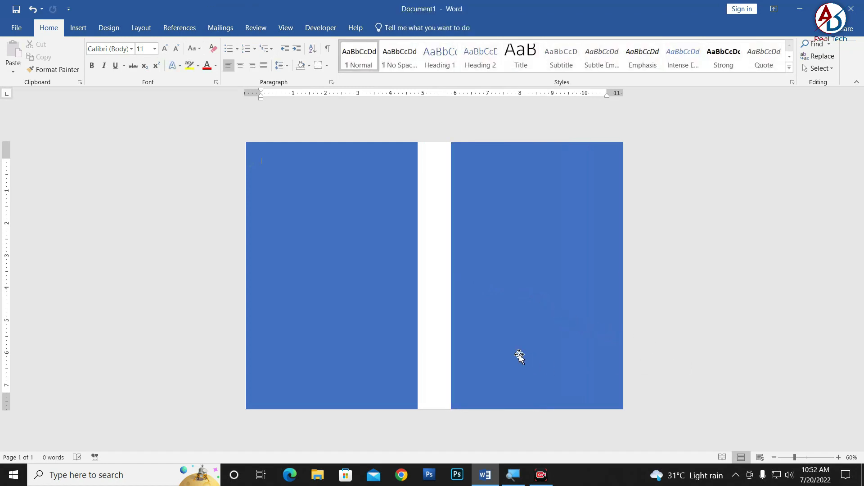
pyautogui.keyDown('ctrl'); pyautogui.scroll(1, 520, 355); pyautogui.keyUp('ctrl')
pyautogui.keyDown('ctrl'); pyautogui.scroll(-2, 516, 299); pyautogui.keyUp('ctrl')
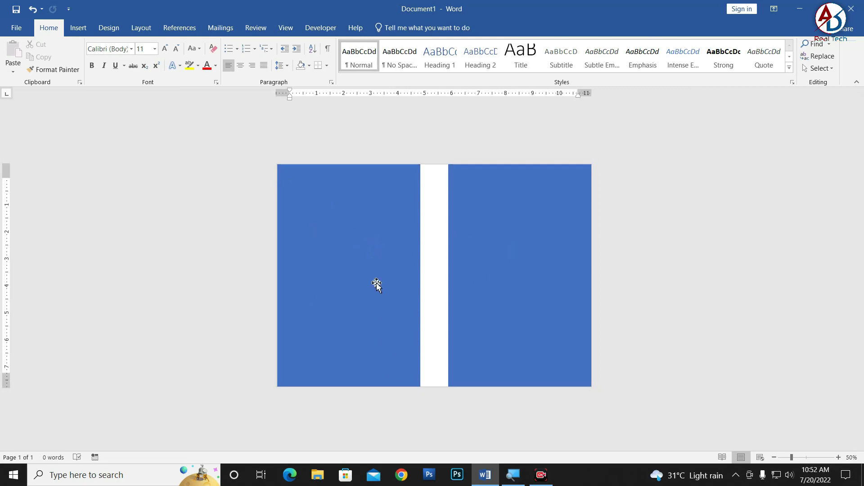
# Draw a rectangle over the white gap between the two blue panels
pyautogui.click(80, 30)
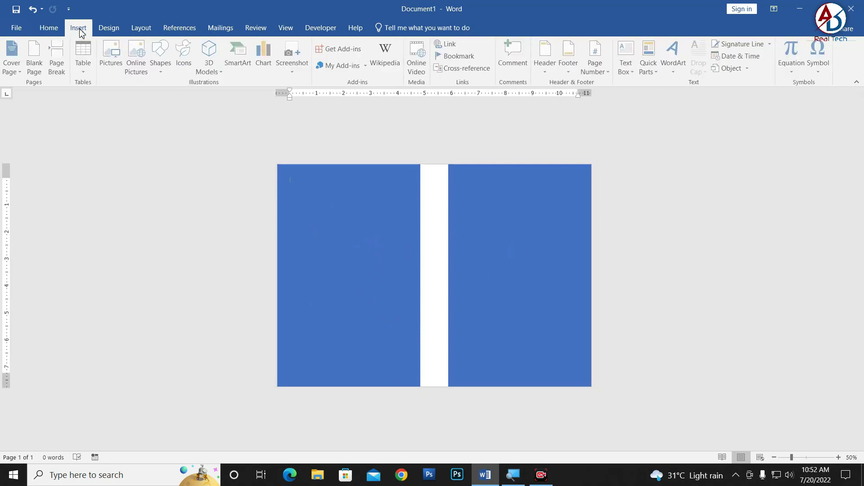
pyautogui.click(162, 67)
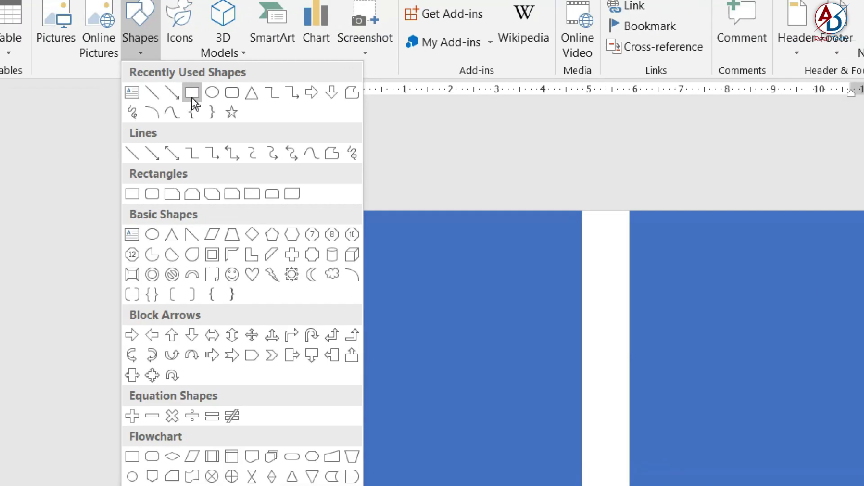
pyautogui.click(193, 95)
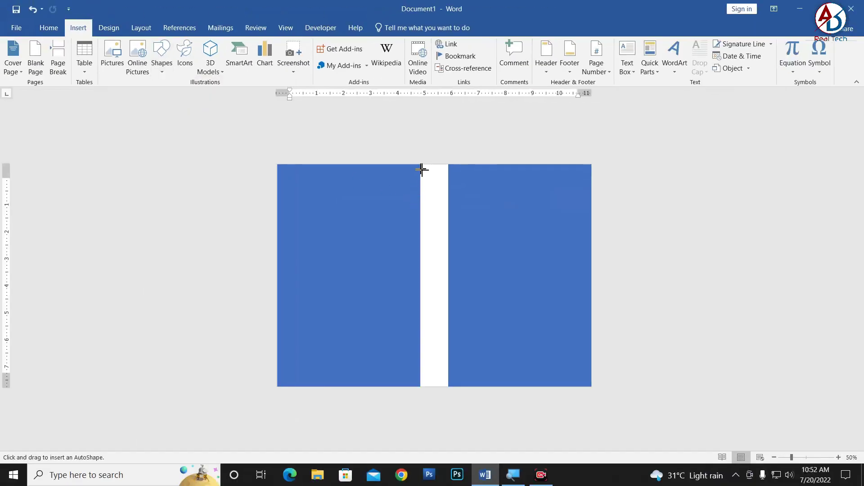
pyautogui.moveTo(421, 165); pyautogui.dragTo(450, 390)
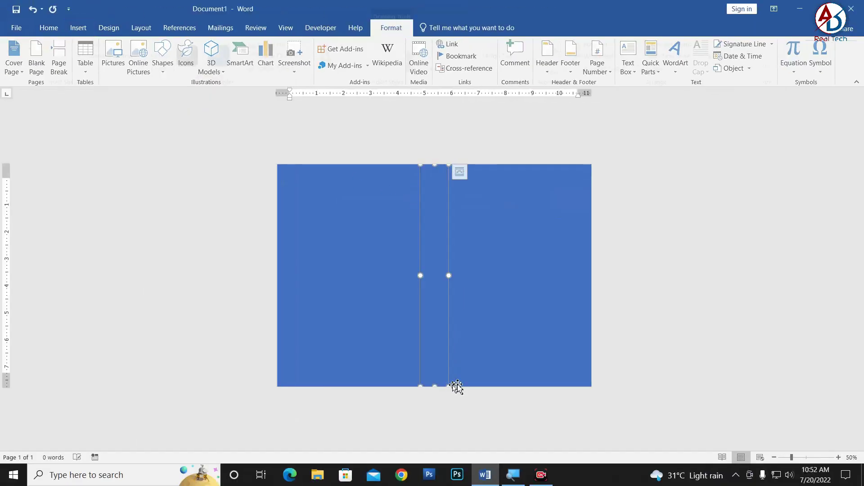
# Remove the strip's outline and bring up its gradient fill choices
pyautogui.click(283, 56)
pyautogui.click(286, 153)
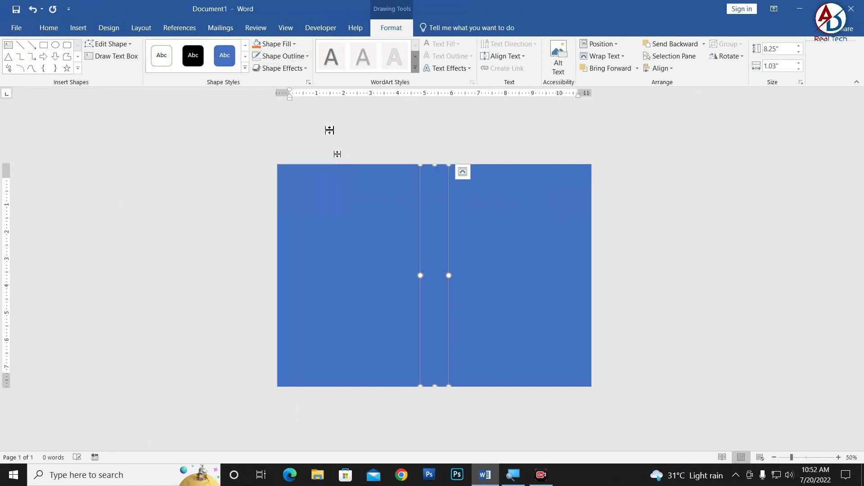
pyautogui.click(285, 27)
pyautogui.click(384, 29)
pyautogui.moveTo(317, 192)
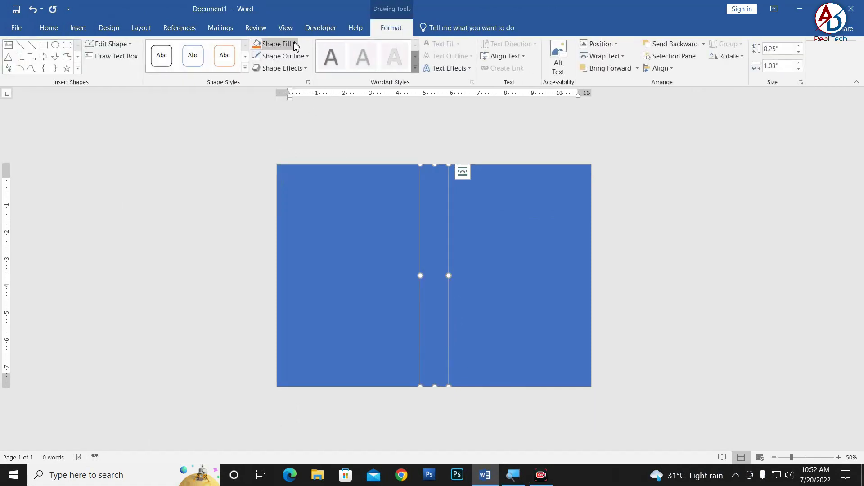
pyautogui.click(279, 44)
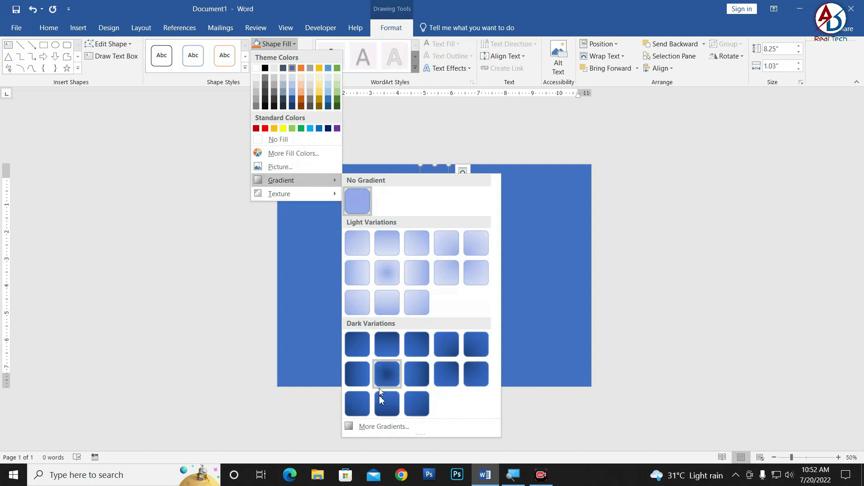
# Give the strip a gradient fill in Format Shape and delete the 74% and 83% stops
pyautogui.click(381, 426)
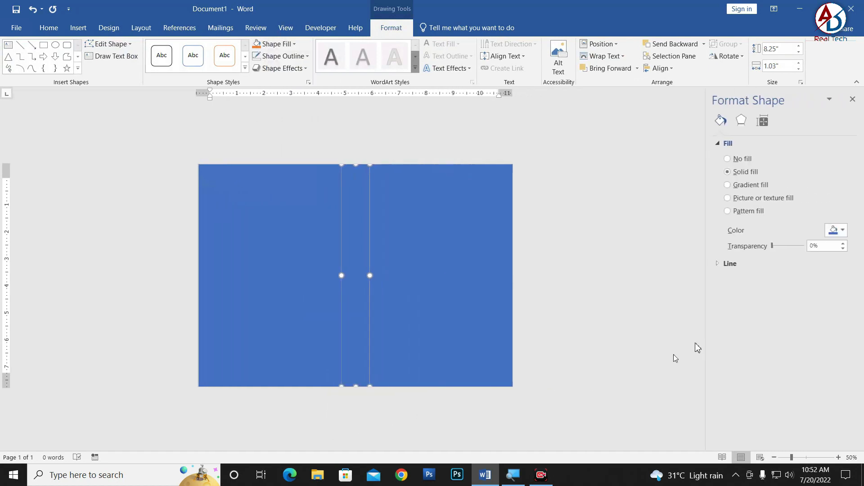
pyautogui.click(733, 185)
pyautogui.click(787, 304)
pyautogui.click(838, 305)
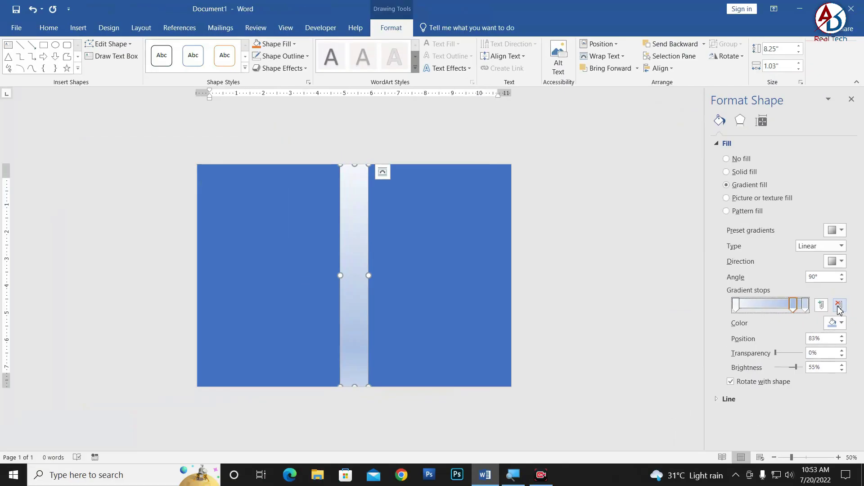
pyautogui.click(838, 306)
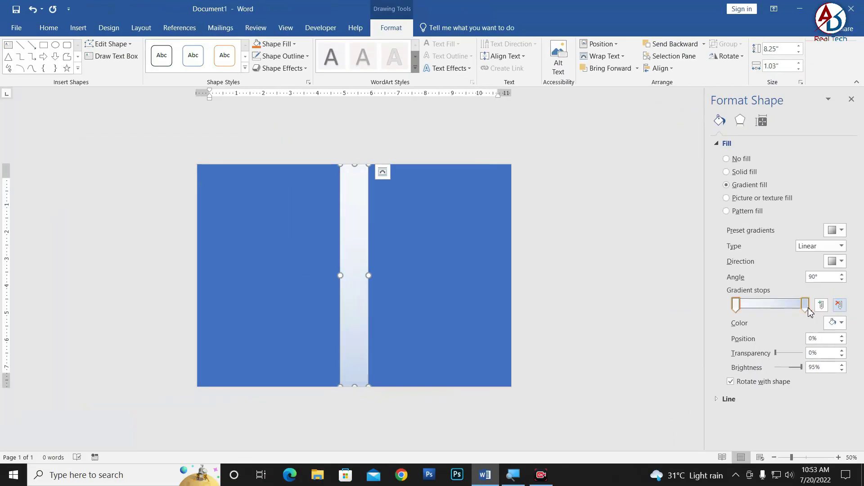
pyautogui.click(807, 307)
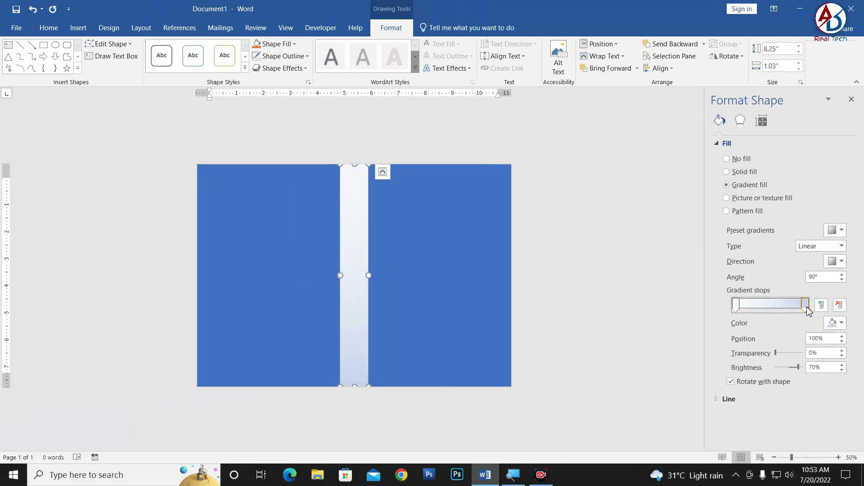
pyautogui.click(841, 262)
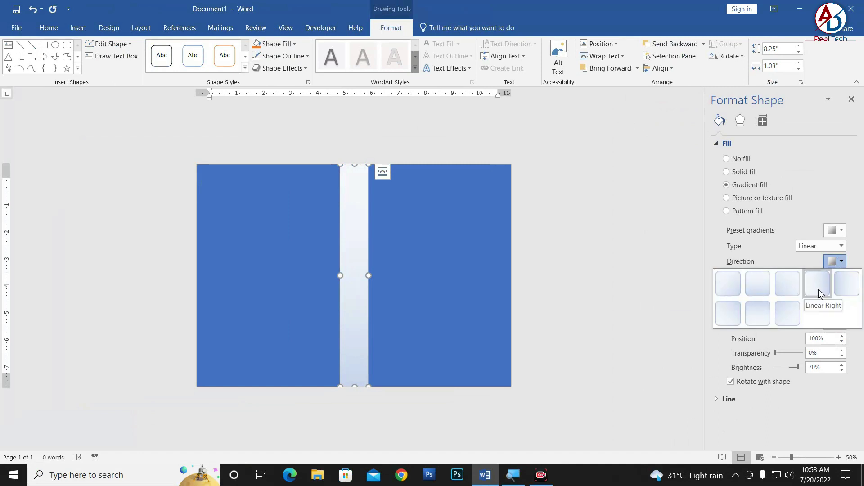
pyautogui.click(728, 321)
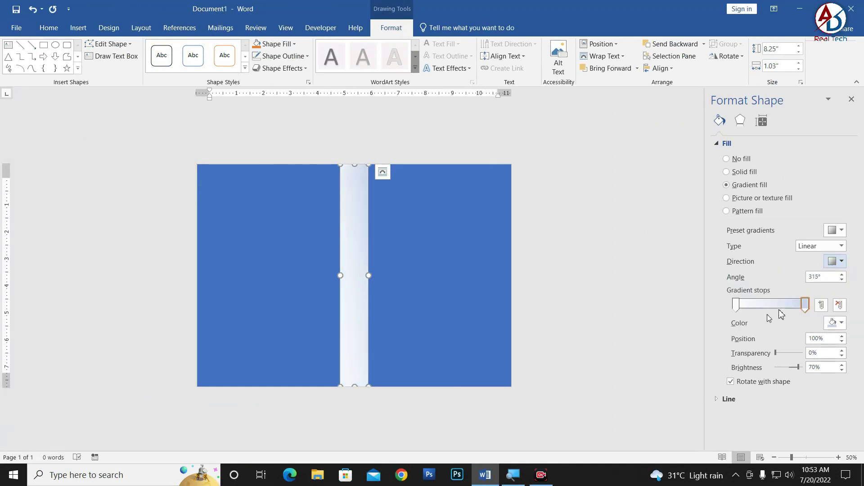
# Color the end stop light blue, set direction to Linear Up, and adjust its transparency
pyautogui.click(835, 322)
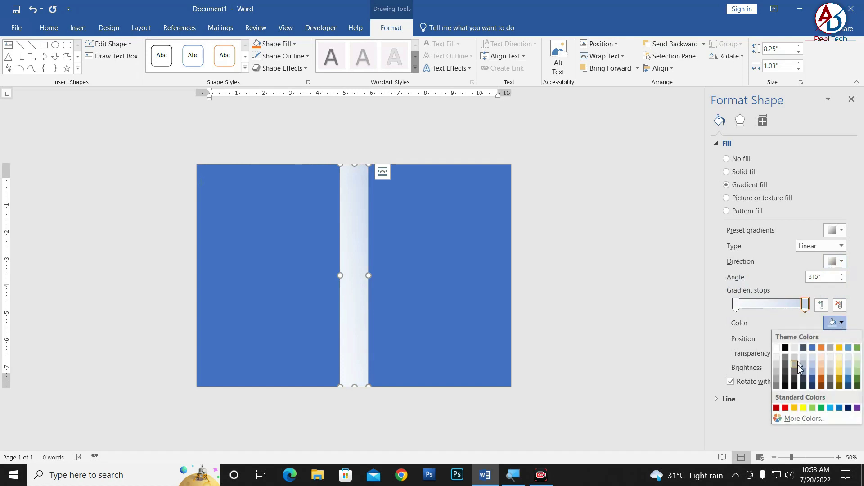
pyautogui.click(831, 409)
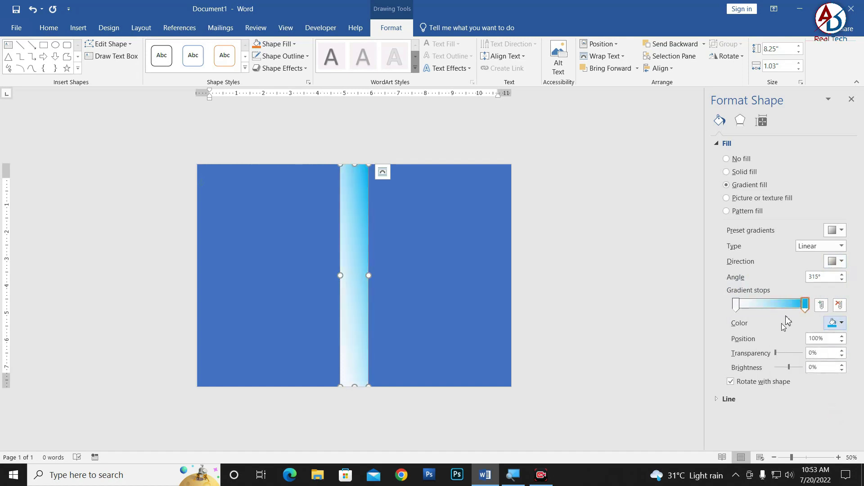
pyautogui.click(844, 262)
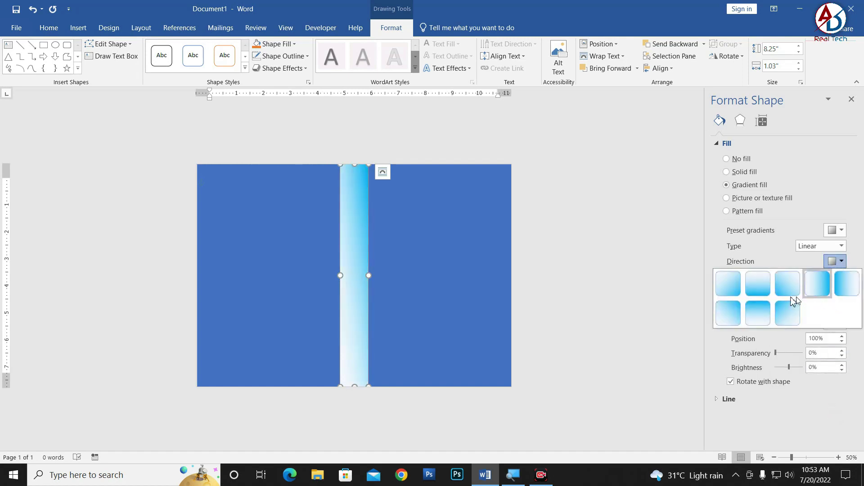
pyautogui.click(764, 323)
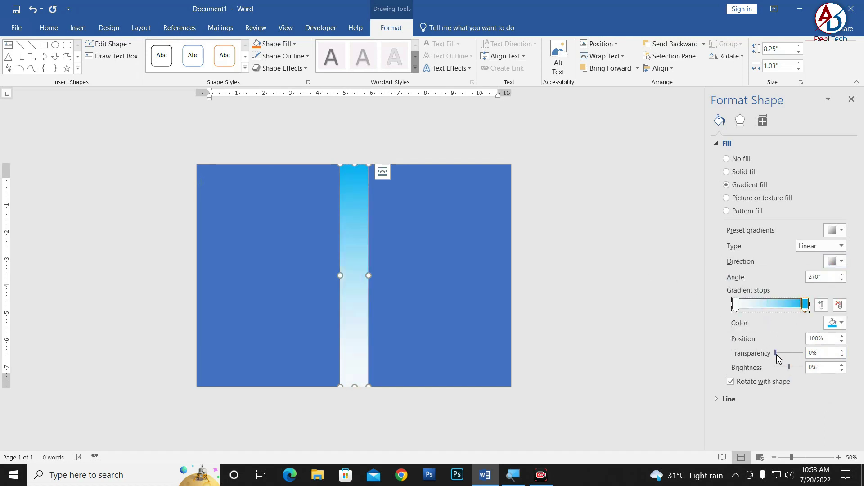
pyautogui.moveTo(777, 359); pyautogui.dragTo(794, 357)
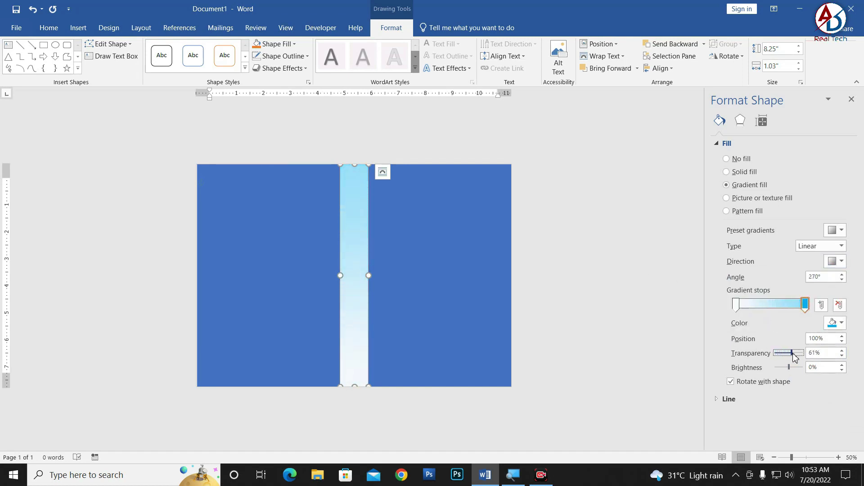
pyautogui.moveTo(793, 357); pyautogui.dragTo(788, 356)
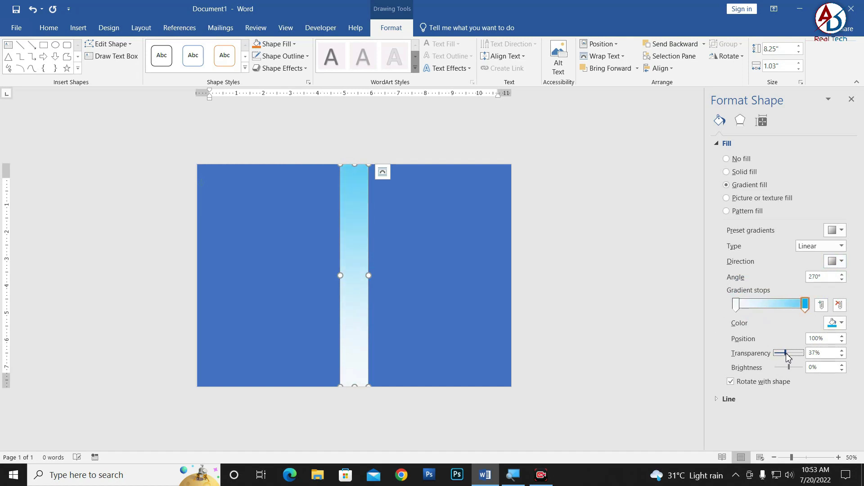
# Make the start stop white, 64% transparent, with adjusted brightness
pyautogui.click(736, 304)
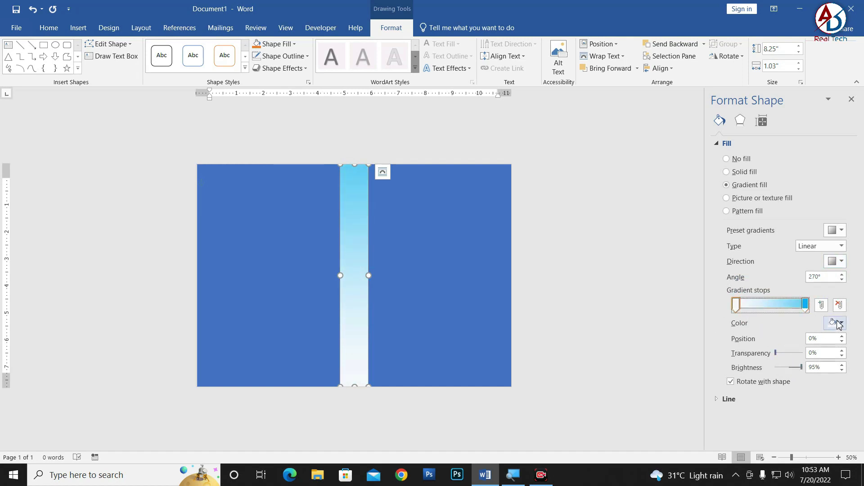
pyautogui.click(838, 324)
pyautogui.click(776, 349)
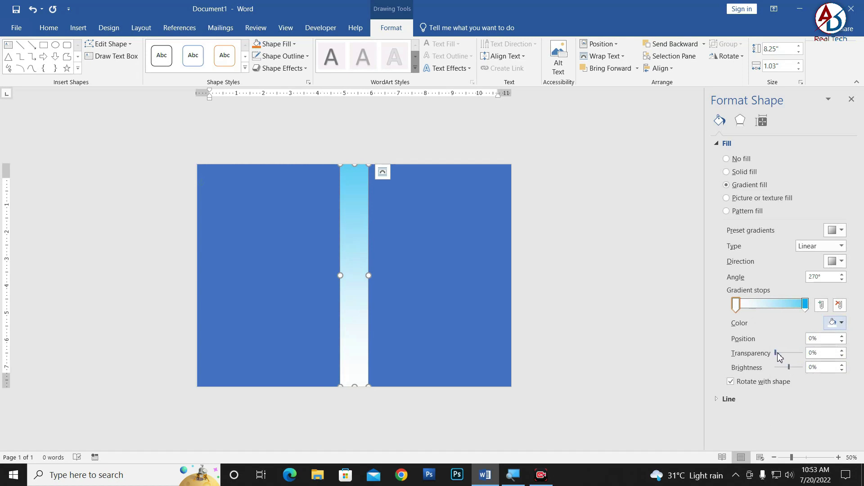
pyautogui.moveTo(778, 353); pyautogui.dragTo(782, 354)
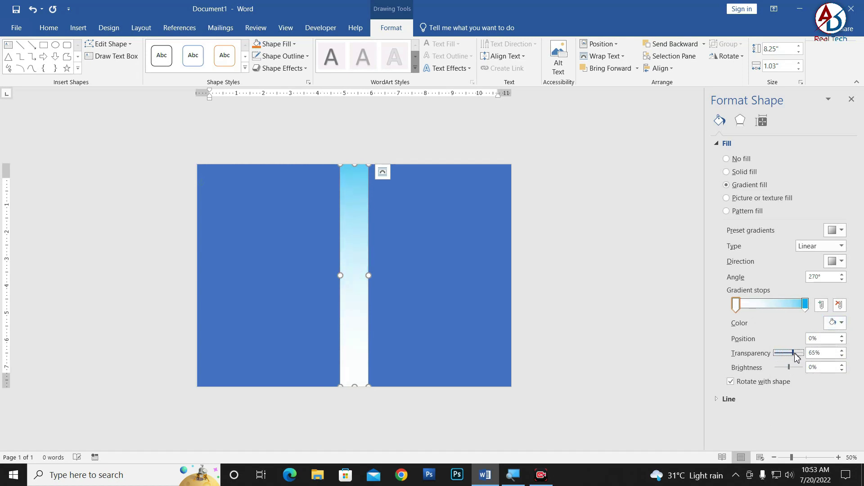
pyautogui.moveTo(789, 368); pyautogui.dragTo(797, 368)
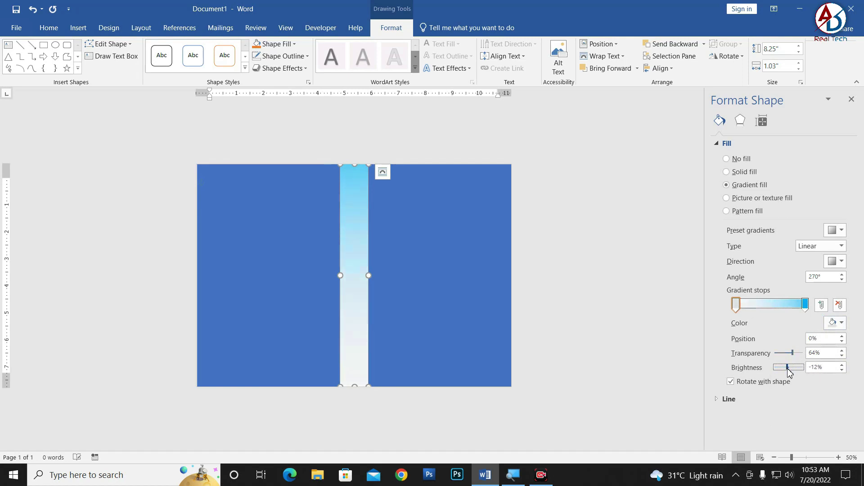
# Draw a rectangle over the lower right panel, reaching the page's bottom-right corner
pyautogui.click(633, 339)
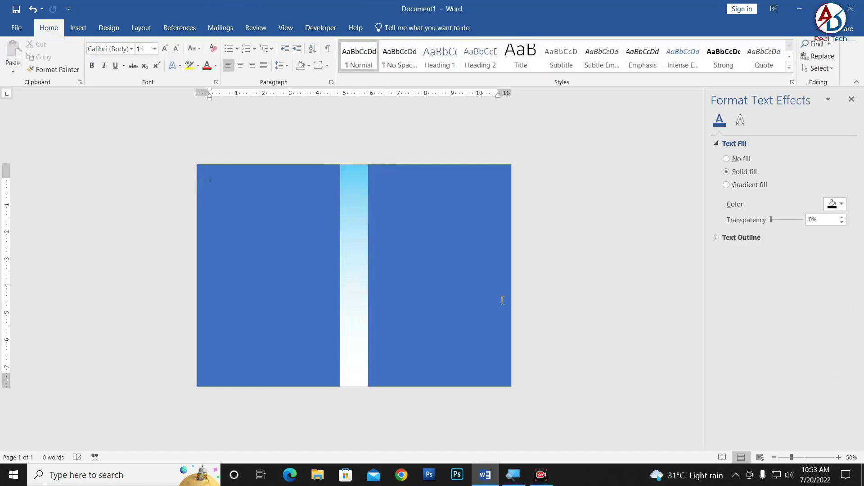
pyautogui.scroll(-4, 575, 357)
pyautogui.scroll(5, 308, 279)
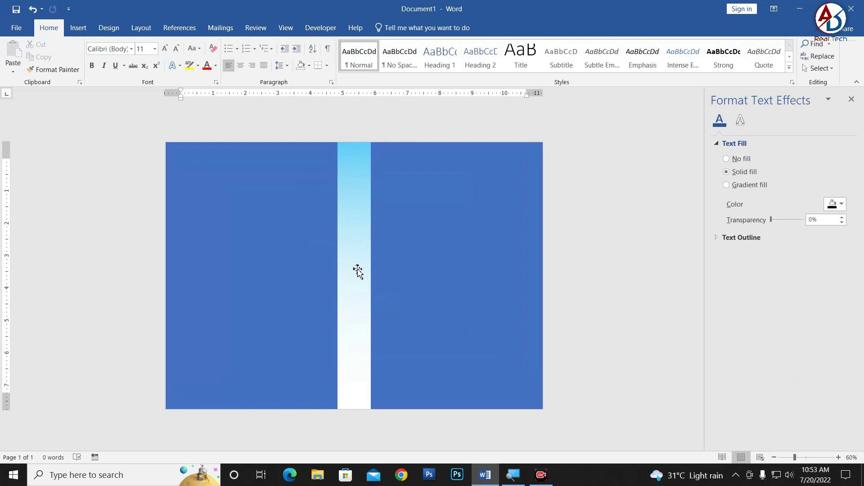
pyautogui.scroll(2, 434, 280)
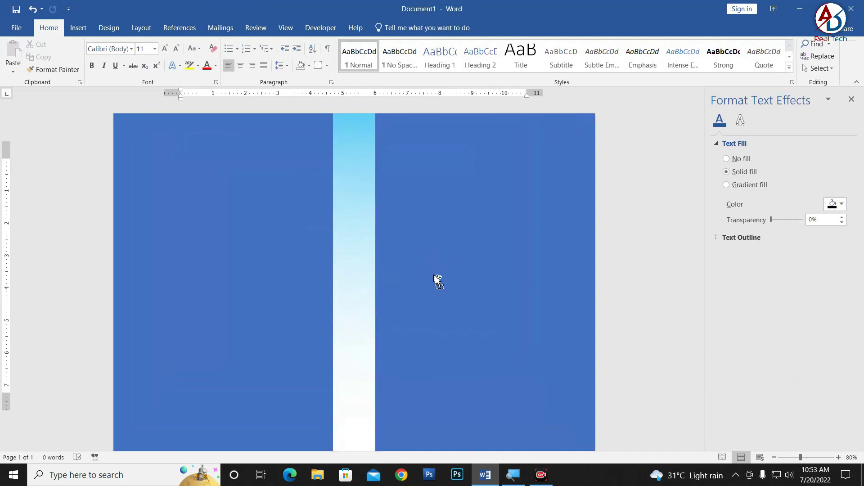
pyautogui.scroll(-3, 435, 281)
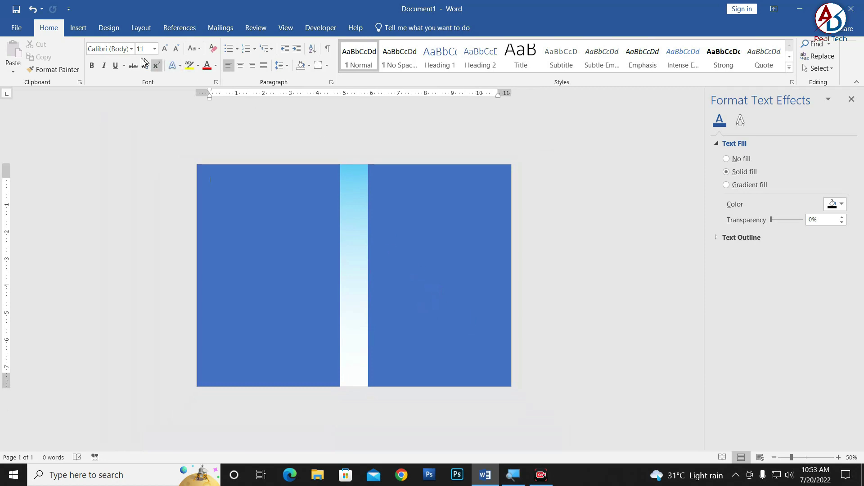
pyautogui.click(79, 28)
pyautogui.click(168, 68)
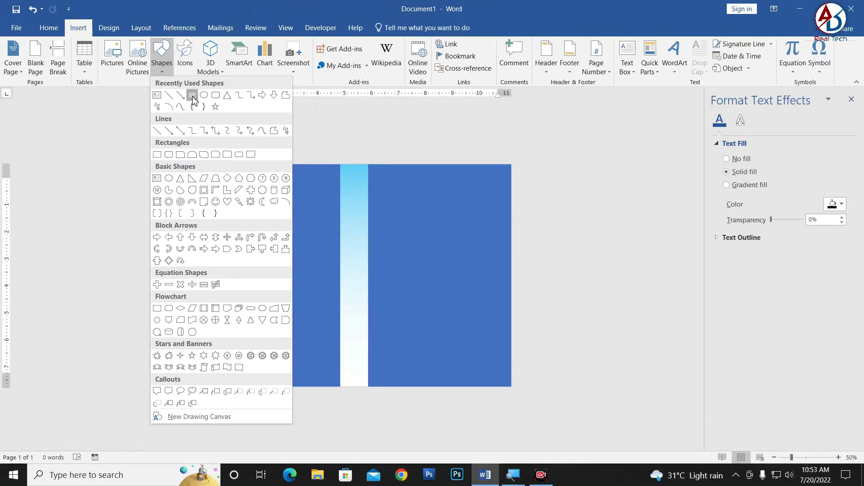
pyautogui.click(193, 97)
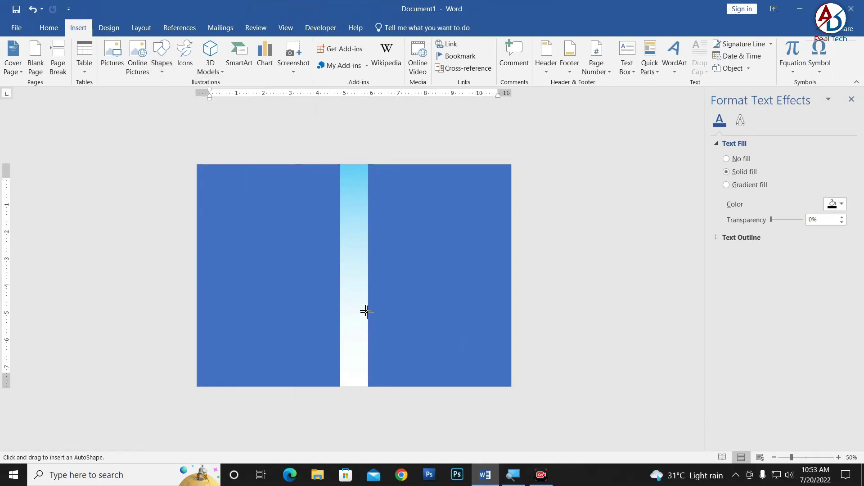
pyautogui.moveTo(369, 305); pyautogui.dragTo(457, 349)
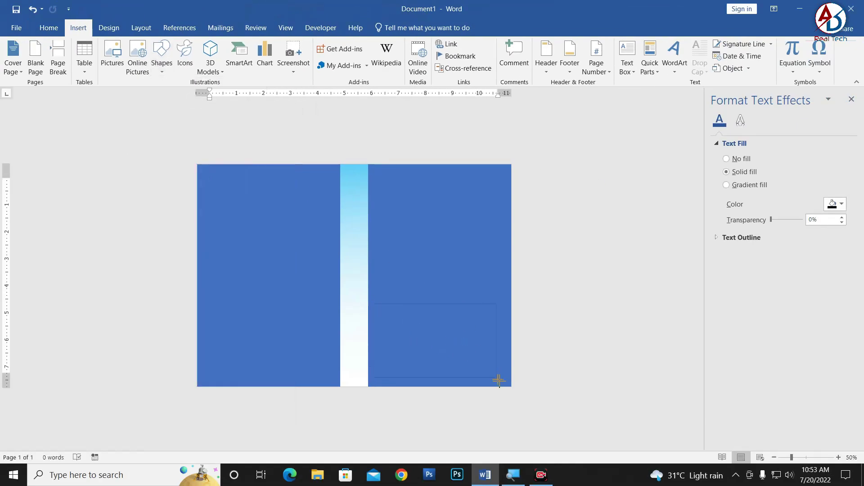
pyautogui.moveTo(498, 380); pyautogui.dragTo(512, 387)
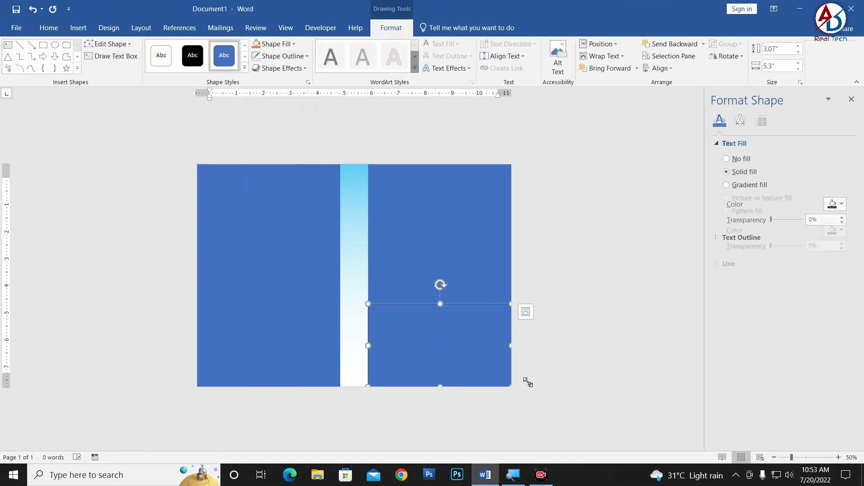
# Fill the new rectangle with dark red
pyautogui.scroll(4, 290, 313)
pyautogui.scroll(-2, 407, 314)
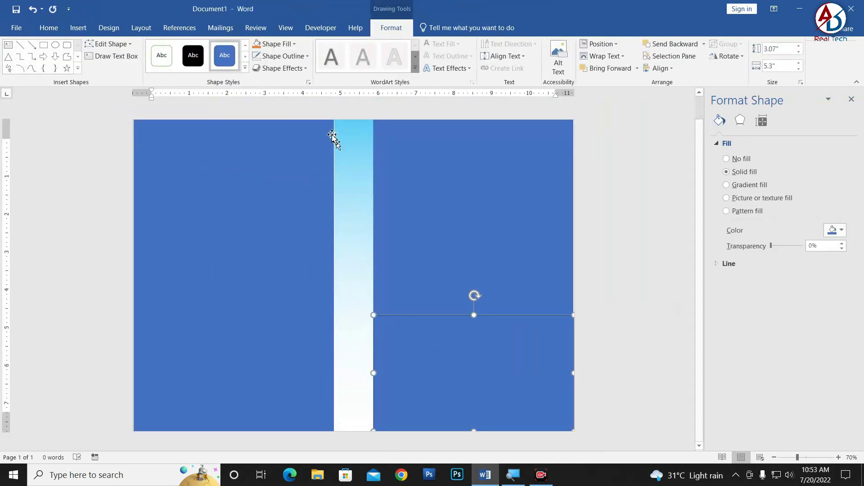
pyautogui.click(273, 44)
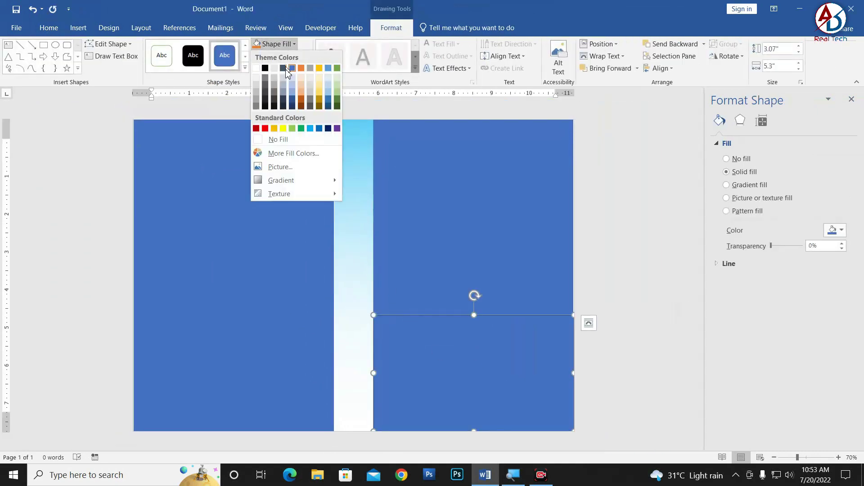
pyautogui.click(256, 129)
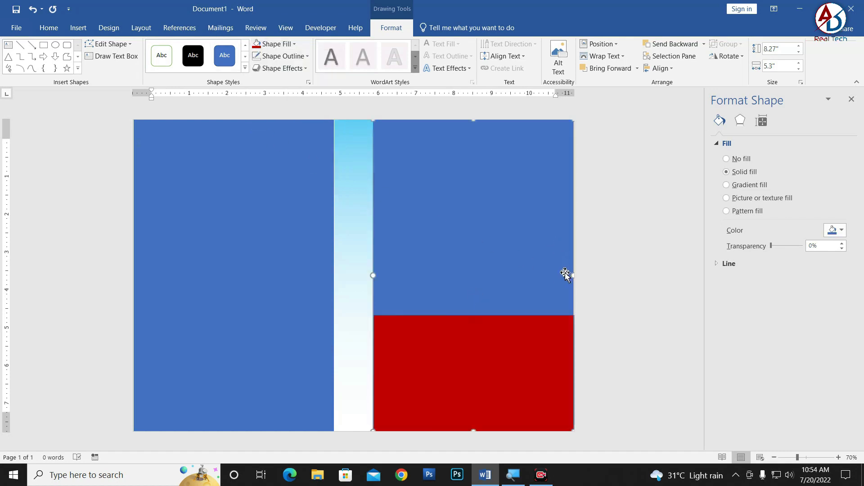
pyautogui.click(638, 304)
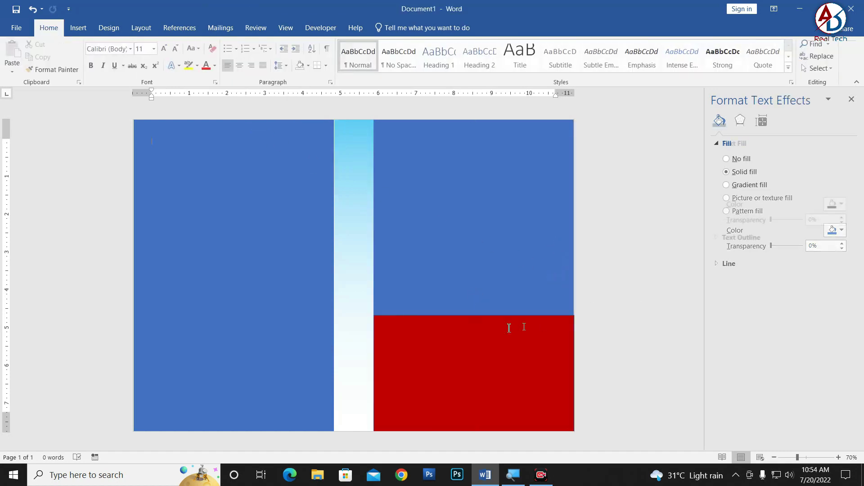
pyautogui.click(461, 349)
pyautogui.click(635, 347)
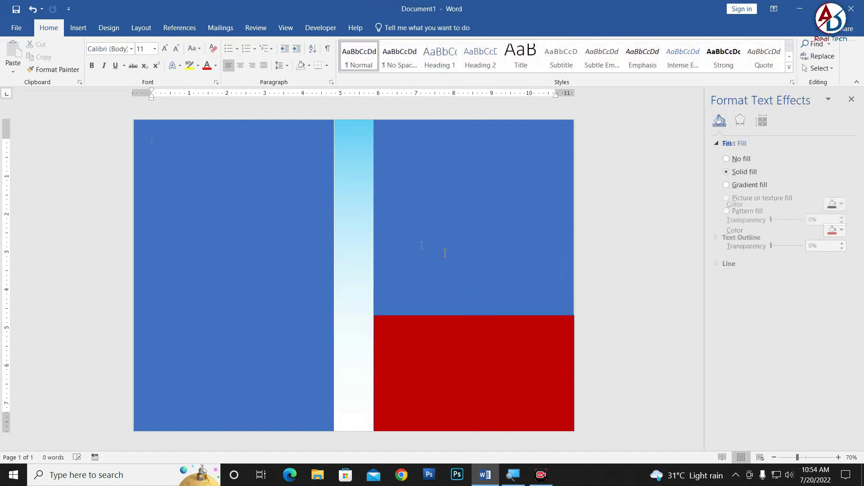
pyautogui.click(447, 347)
pyautogui.click(391, 28)
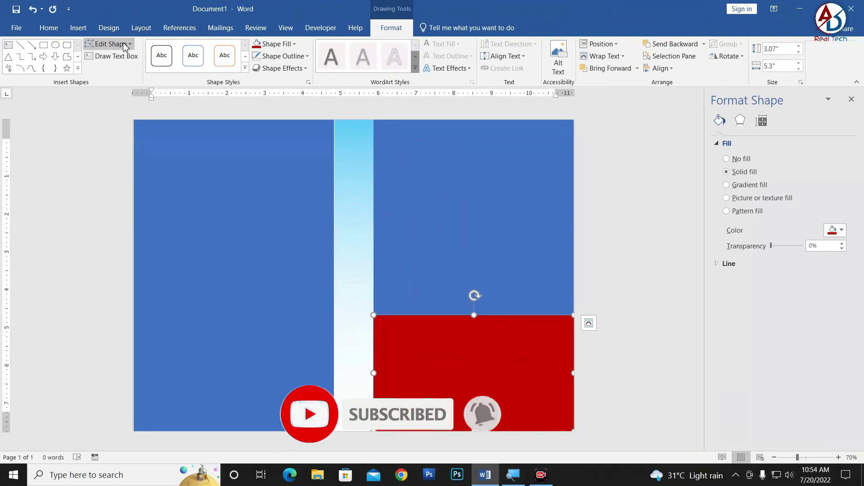
# Use Edit Points to curve the red rectangle's top edge into a gentle wave
pyautogui.click(126, 44)
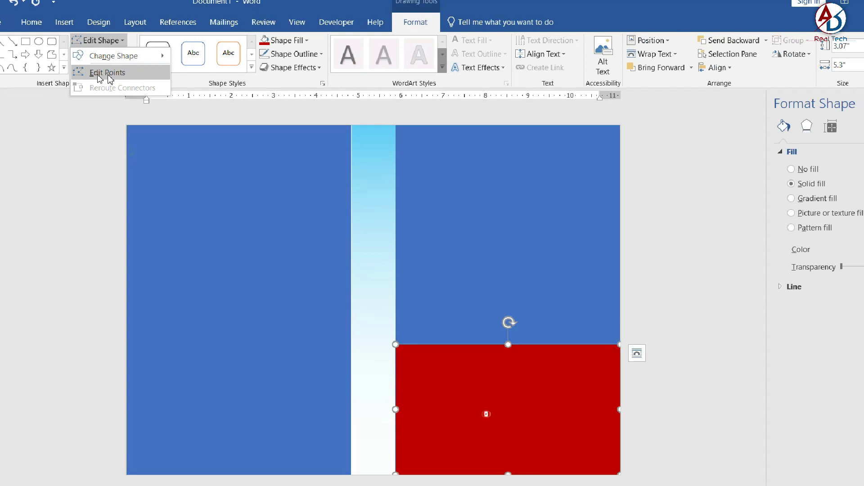
pyautogui.click(116, 75)
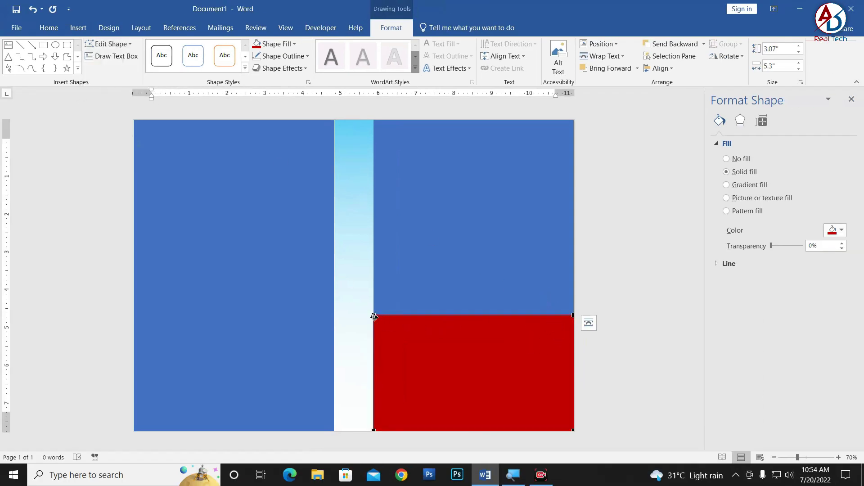
pyautogui.moveTo(441, 315); pyautogui.dragTo(449, 277)
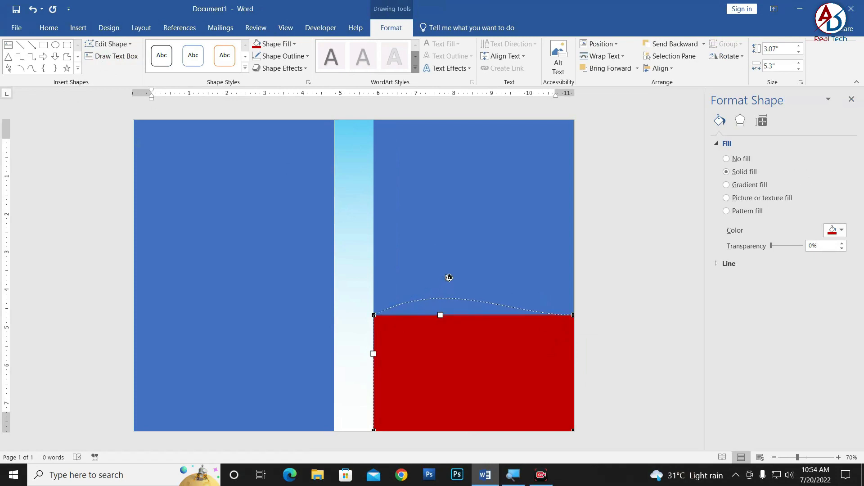
pyautogui.click(573, 316)
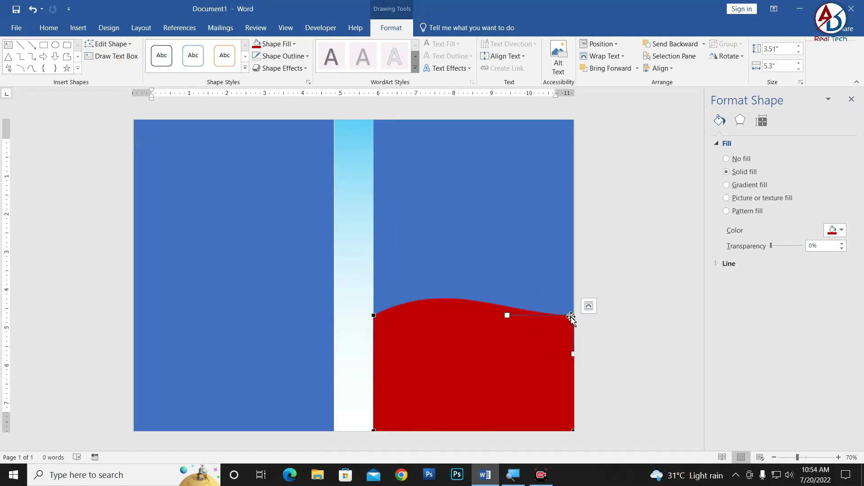
pyautogui.moveTo(506, 316); pyautogui.dragTo(508, 355)
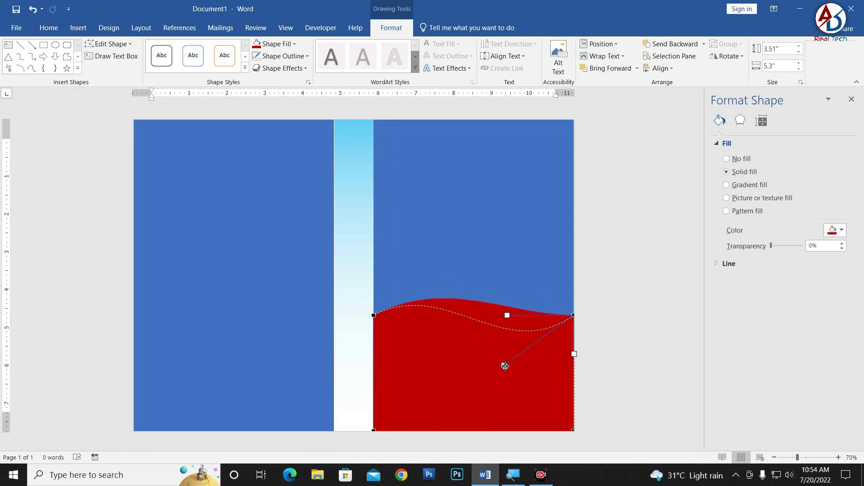
pyautogui.click(670, 353)
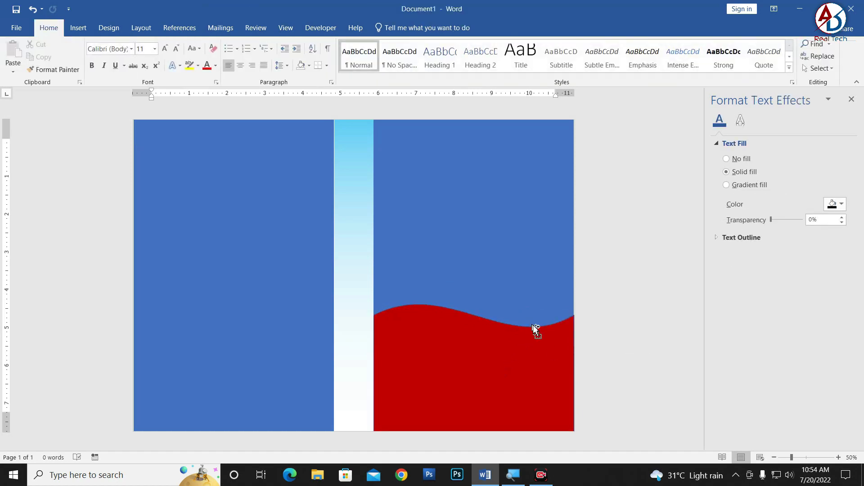
pyautogui.keyDown('ctrl'); pyautogui.scroll(-5, 518, 335); pyautogui.keyUp('ctrl')
pyautogui.keyDown('ctrl'); pyautogui.scroll(2, 496, 339); pyautogui.keyUp('ctrl')
# Nudge the red wave shape slightly right and down into place
pyautogui.click(432, 337)
pyautogui.keyDown('ctrl'); pyautogui.scroll(1, 419, 346); pyautogui.keyUp('ctrl')
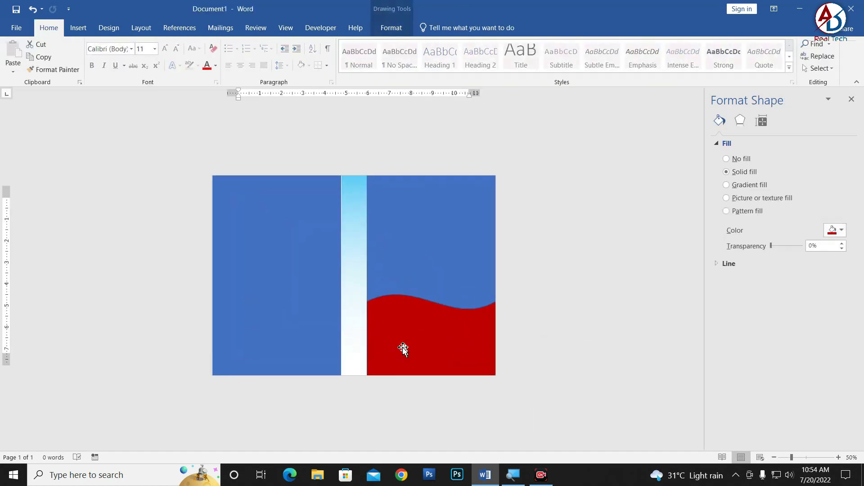
pyautogui.keyDown('ctrl'); pyautogui.scroll(1, 450, 348); pyautogui.keyUp('ctrl')
pyautogui.keyDown('ctrl'); pyautogui.scroll(3, 434, 355); pyautogui.keyUp('ctrl')
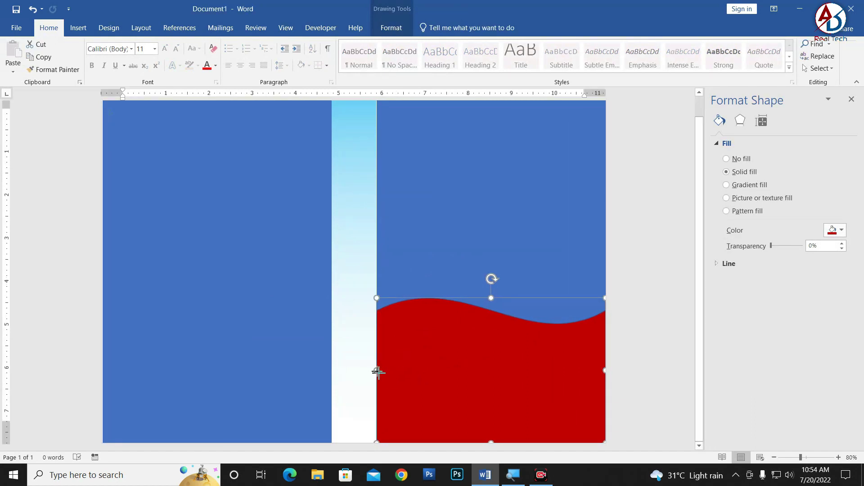
pyautogui.click(390, 31)
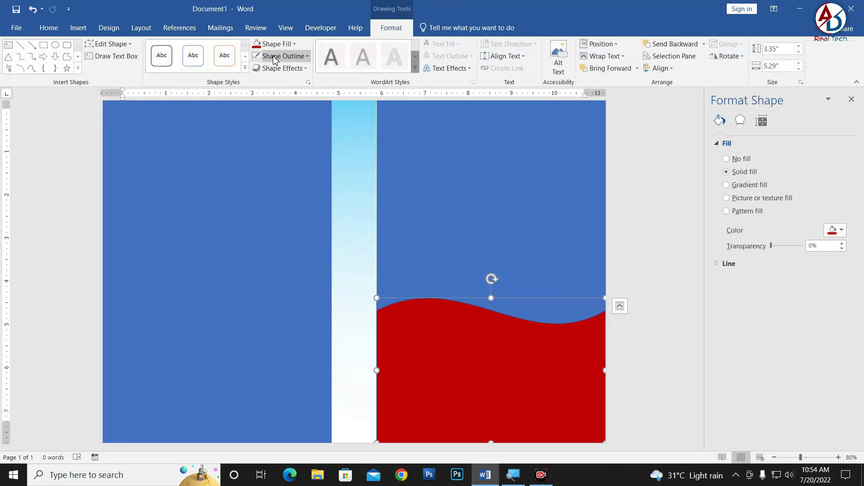
pyautogui.click(282, 55)
pyautogui.click(290, 156)
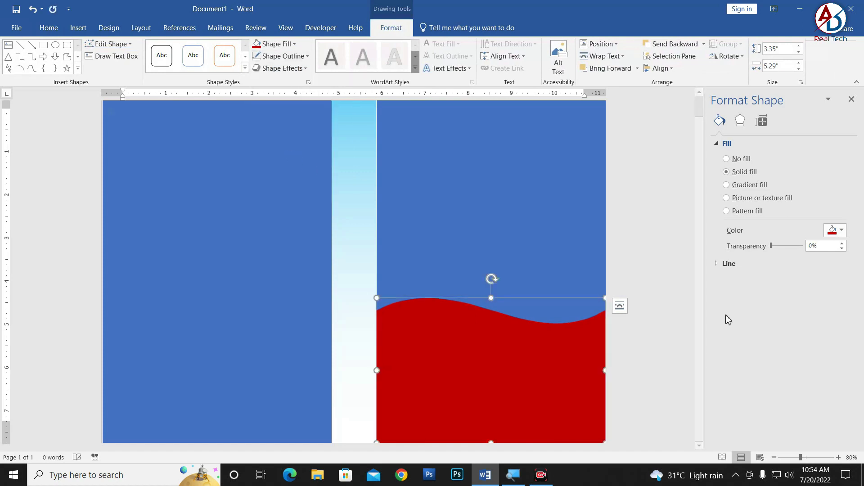
pyautogui.click(588, 293)
pyautogui.keyDown('ctrl'); pyautogui.scroll(-5, 542, 349); pyautogui.keyUp('ctrl')
pyautogui.keyDown('ctrl'); pyautogui.scroll(1, 408, 328); pyautogui.keyUp('ctrl')
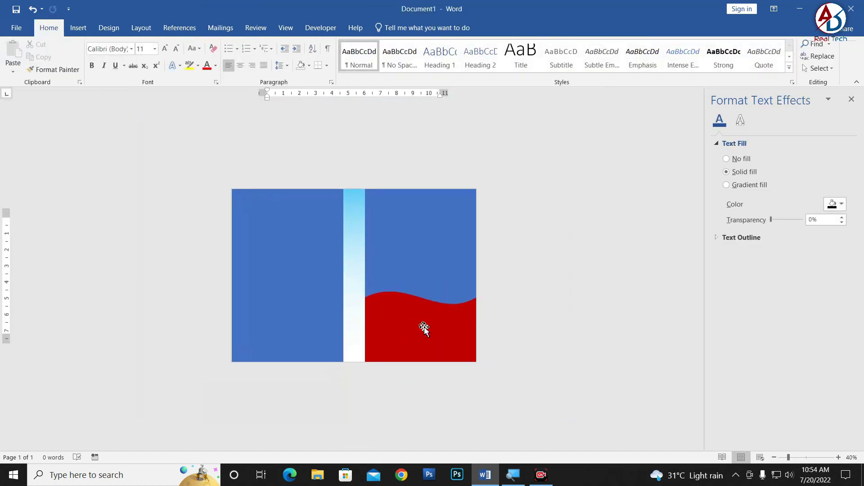
pyautogui.click(423, 328)
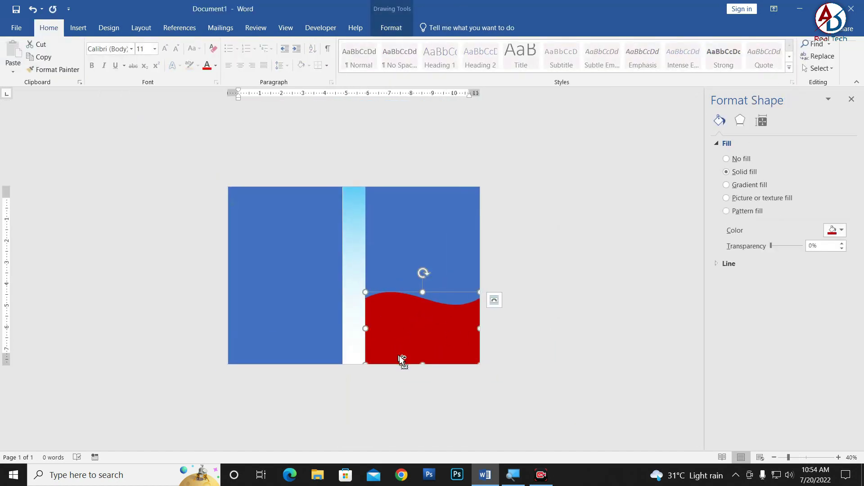
pyautogui.moveTo(411, 353); pyautogui.dragTo(431, 332)
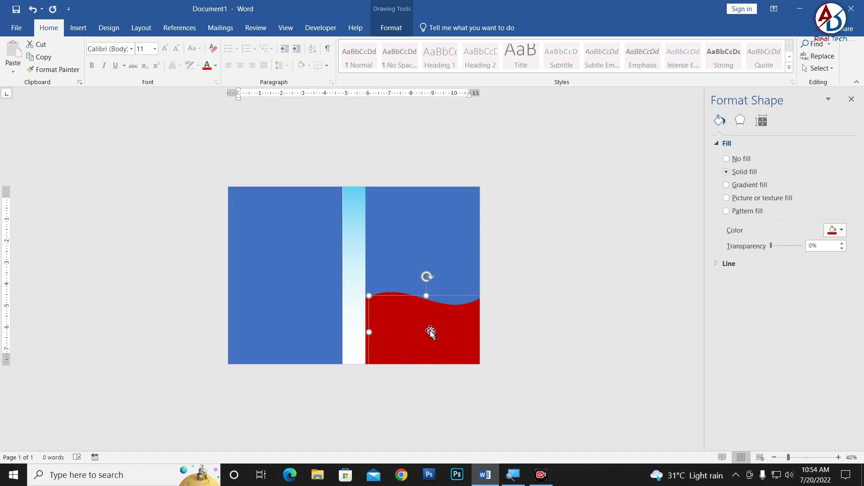
# Fill the wave light blue, switch to gradient, and make the first stop opaque at 0% brightness
pyautogui.click(391, 28)
pyautogui.click(277, 44)
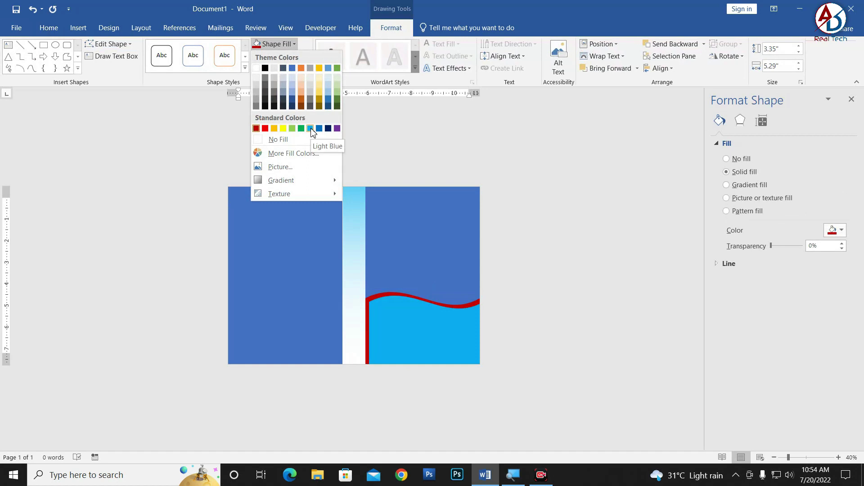
pyautogui.click(310, 128)
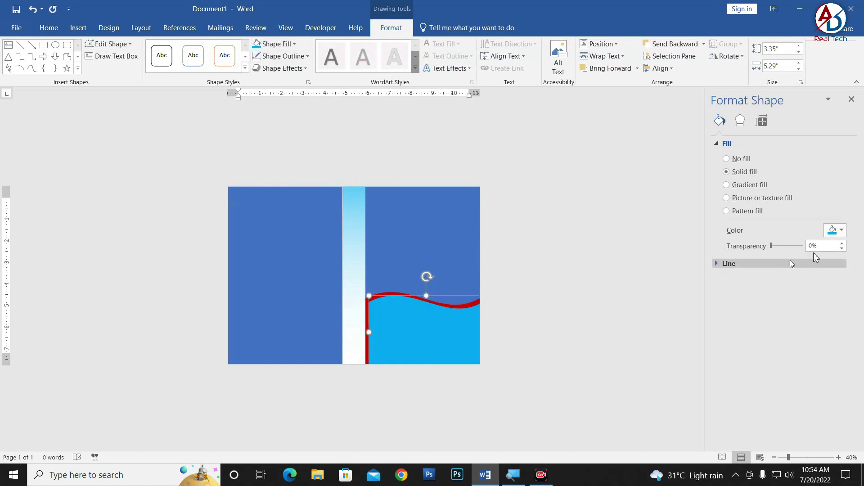
pyautogui.click(761, 190)
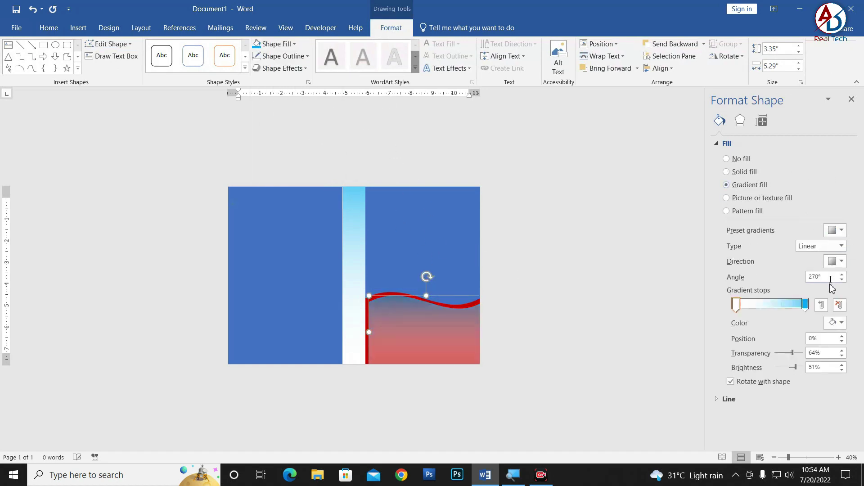
pyautogui.click(736, 307)
pyautogui.moveTo(792, 354); pyautogui.dragTo(738, 356)
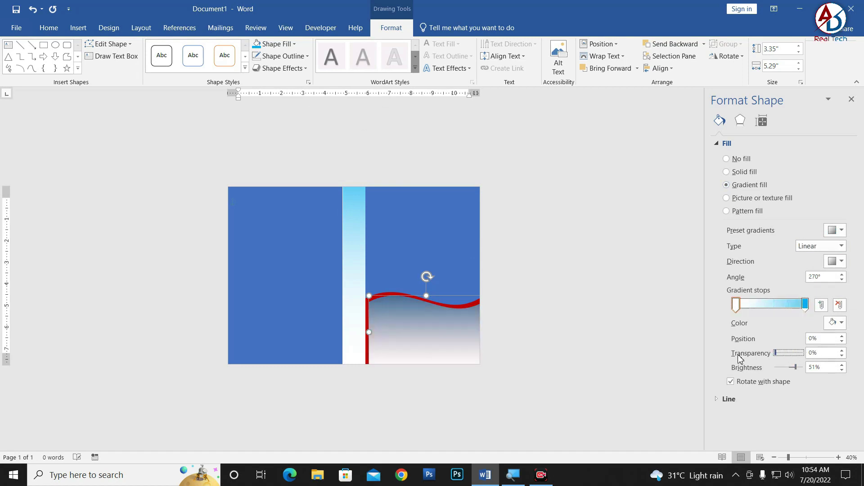
pyautogui.moveTo(796, 369)
pyautogui.mouseDown()
pyautogui.moveTo(764, 368)
pyautogui.moveTo(790, 373)
pyautogui.mouseUp()
pyautogui.press('Tab')
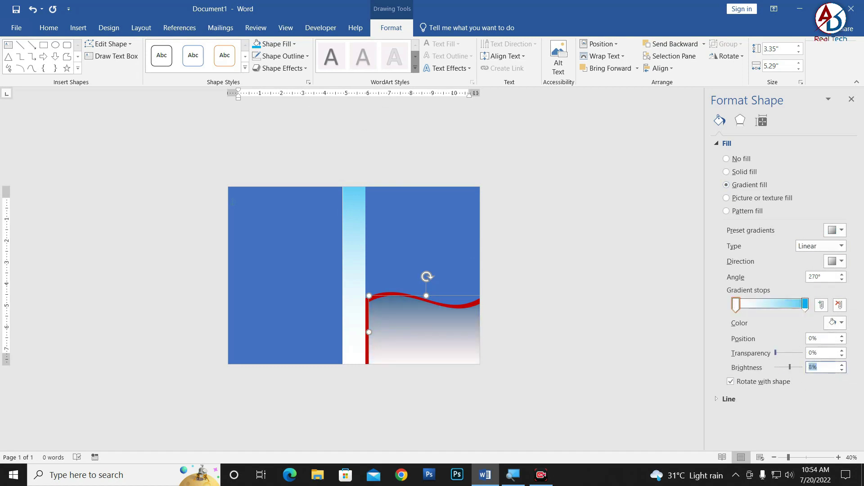
pyautogui.hotkey('shift', 'Tab')
pyautogui.hotkey('shift', 'Tab')
# Adjust the last gradient stop's transparency value
pyautogui.click(836, 323)
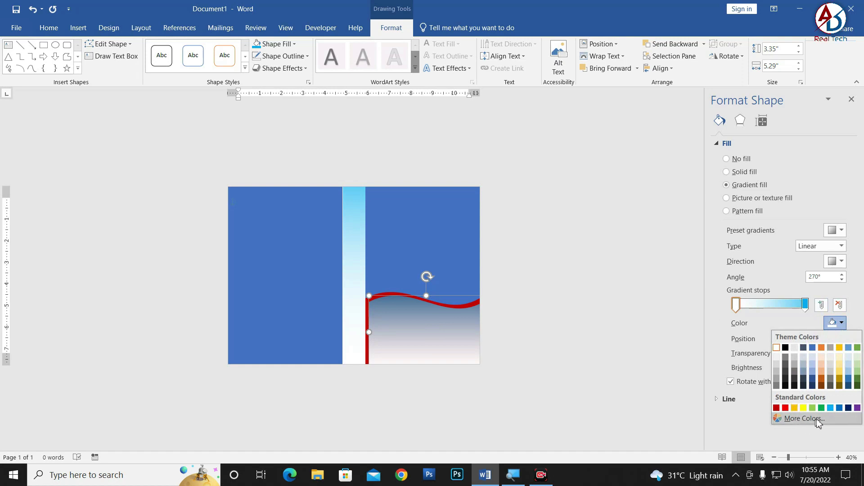
pyautogui.click(830, 408)
pyautogui.hotkey('ctrl', 'z')
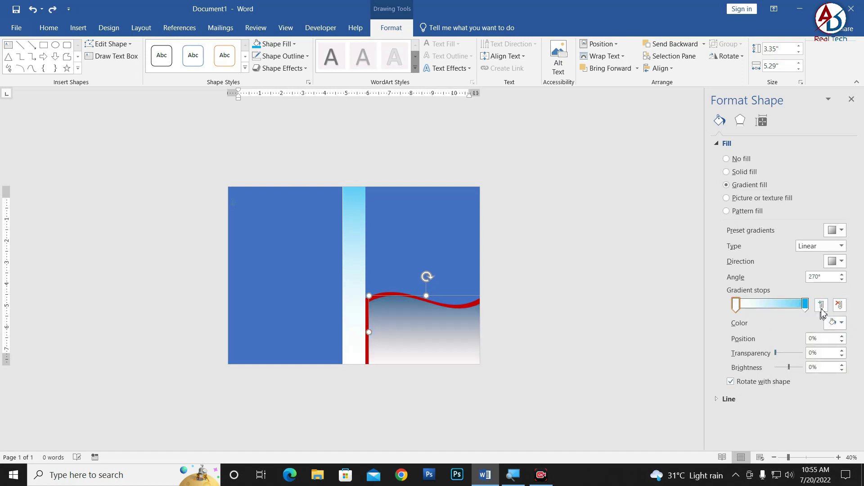
pyautogui.click(806, 305)
pyautogui.moveTo(829, 354); pyautogui.dragTo(784, 353)
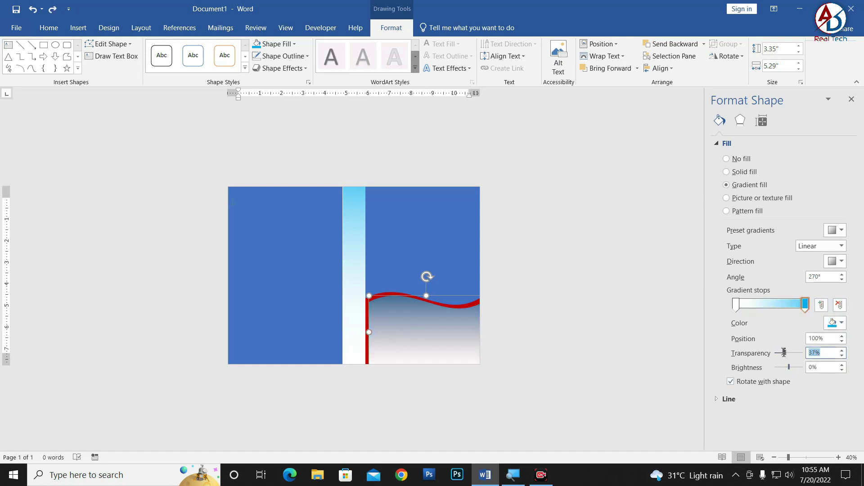
pyautogui.write('50')
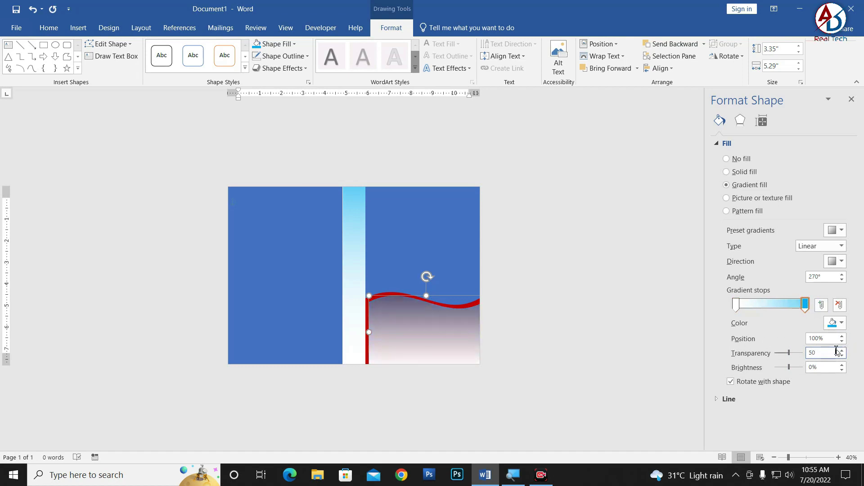
pyautogui.write('0')
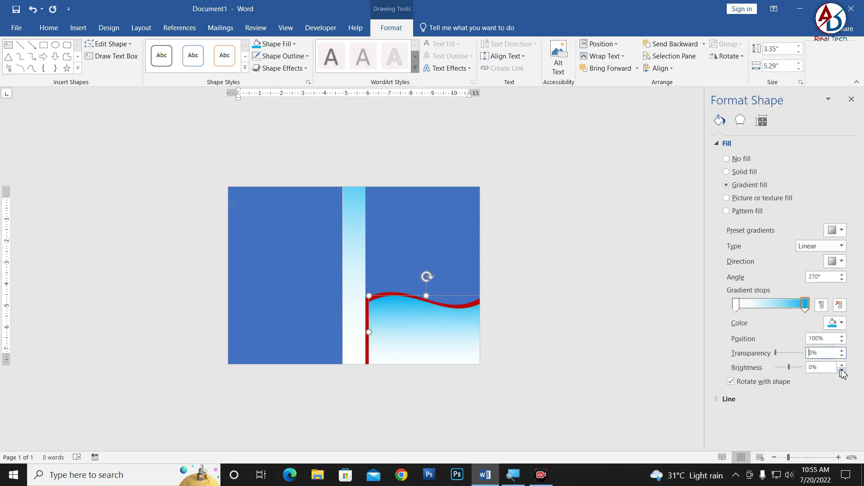
# Set the gradient direction to diagonal 135° and shift the wave slightly
pyautogui.click(736, 306)
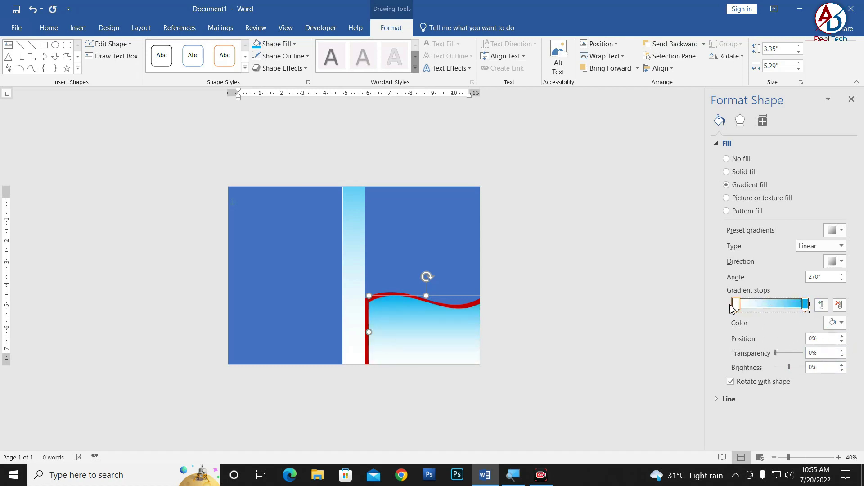
pyautogui.click(836, 261)
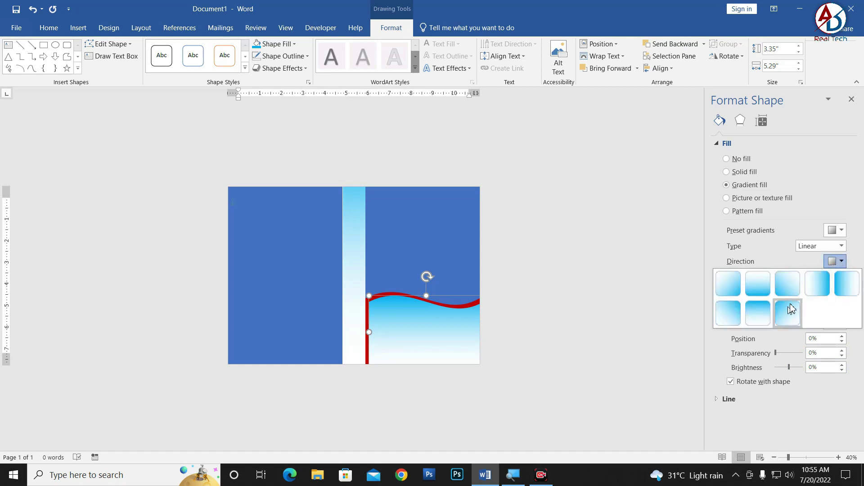
pyautogui.click(796, 299)
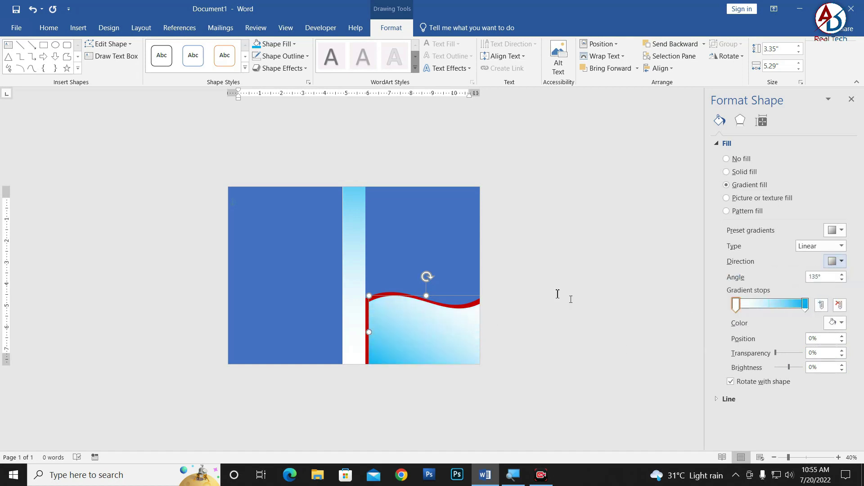
pyautogui.keyDown('ctrl'); pyautogui.scroll(2, 276, 353); pyautogui.keyUp('ctrl')
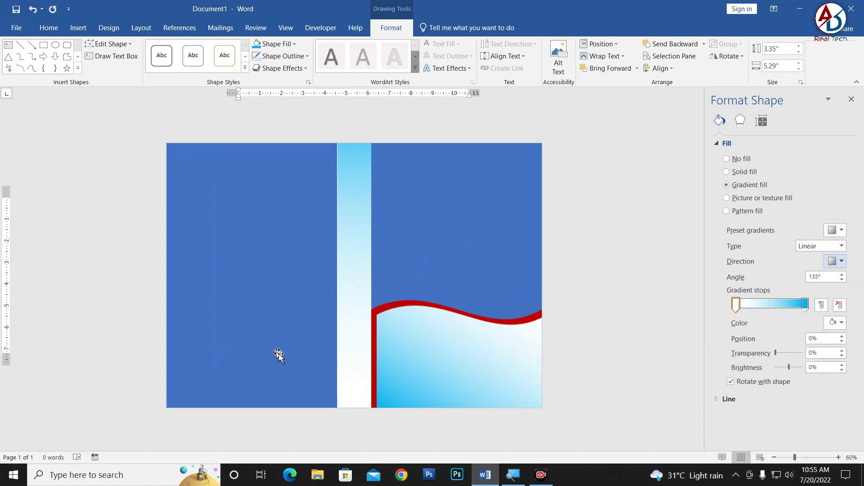
pyautogui.click(432, 354)
pyautogui.moveTo(432, 355)
pyautogui.mouseDown()
pyautogui.moveTo(432, 348)
pyautogui.moveTo(433, 364)
pyautogui.mouseUp()
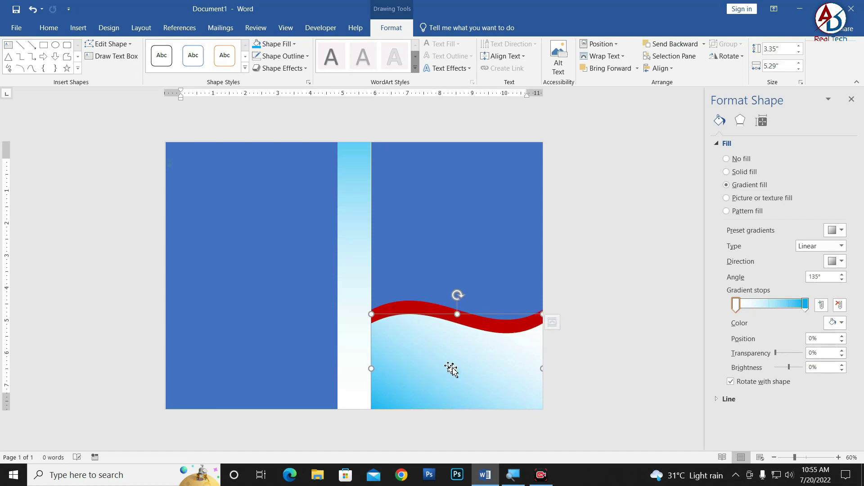
# Pull the wave's left vertex upward so the shape rises to 3.72" tall
pyautogui.keyDown('ctrl'); pyautogui.scroll(4, 470, 357); pyautogui.keyUp('ctrl')
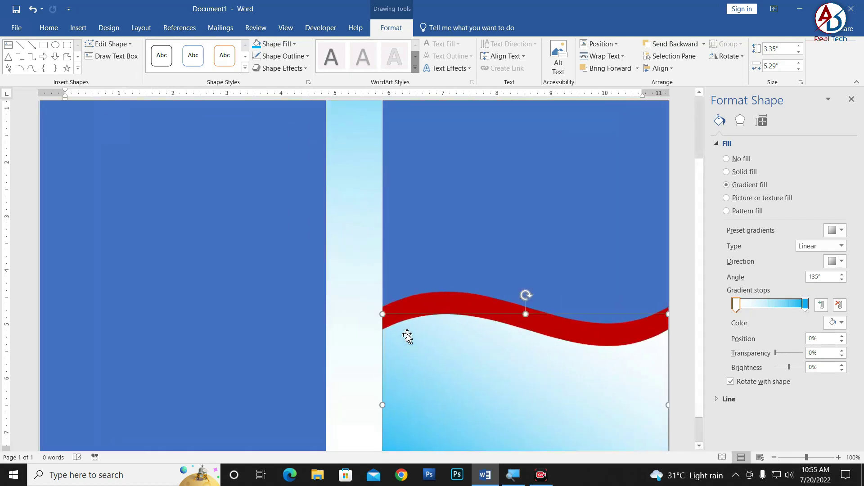
pyautogui.click(115, 43)
pyautogui.click(114, 71)
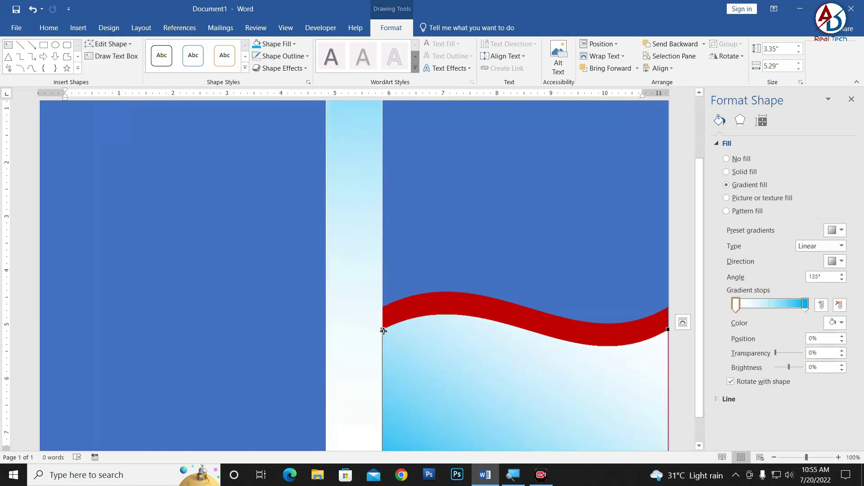
pyautogui.moveTo(383, 331); pyautogui.dragTo(383, 309)
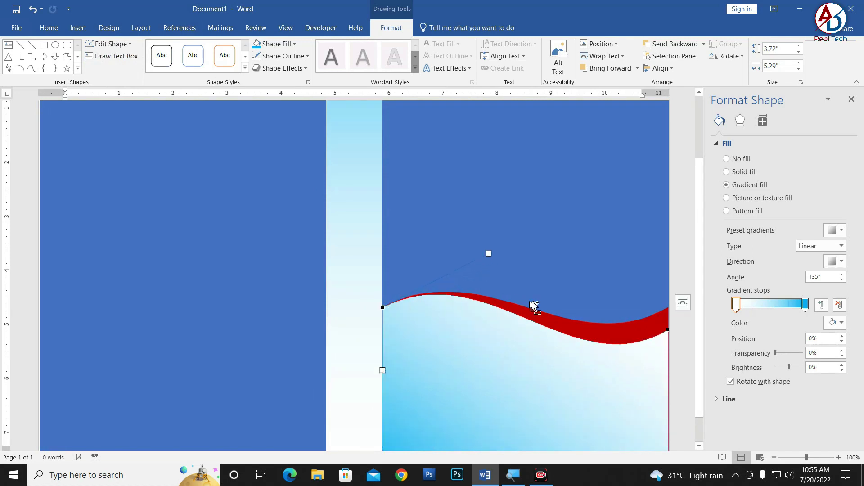
pyautogui.keyDown('ctrl'); pyautogui.scroll(-5, 547, 318); pyautogui.keyUp('ctrl')
pyautogui.click(562, 337)
pyautogui.keyDown('ctrl'); pyautogui.scroll(2, 531, 346); pyautogui.keyUp('ctrl')
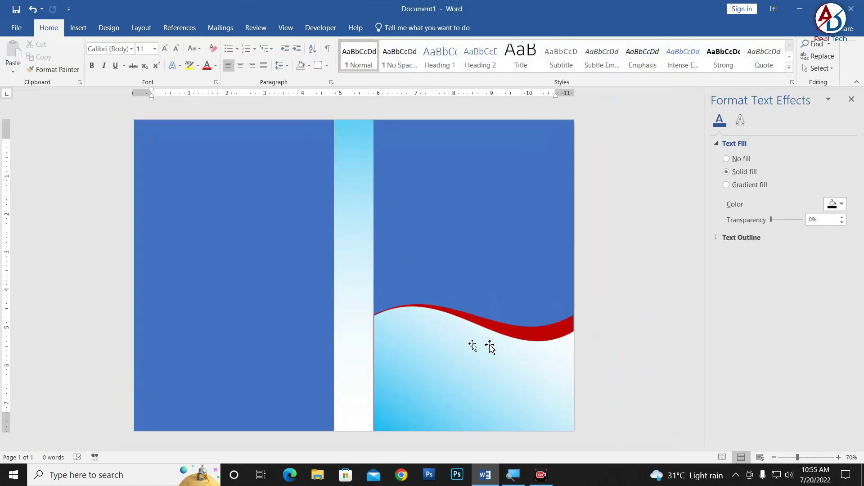
pyautogui.click(558, 331)
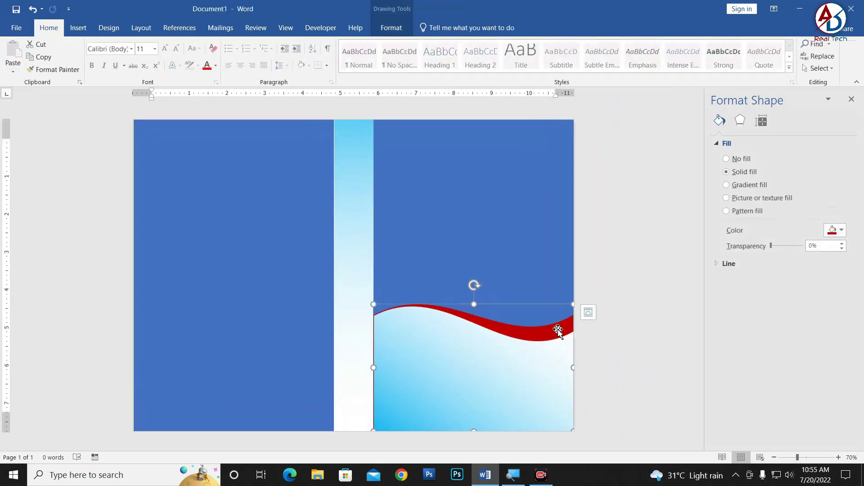
pyautogui.click(623, 349)
pyautogui.keyDown('ctrl'); pyautogui.scroll(2, 472, 335); pyautogui.keyUp('ctrl')
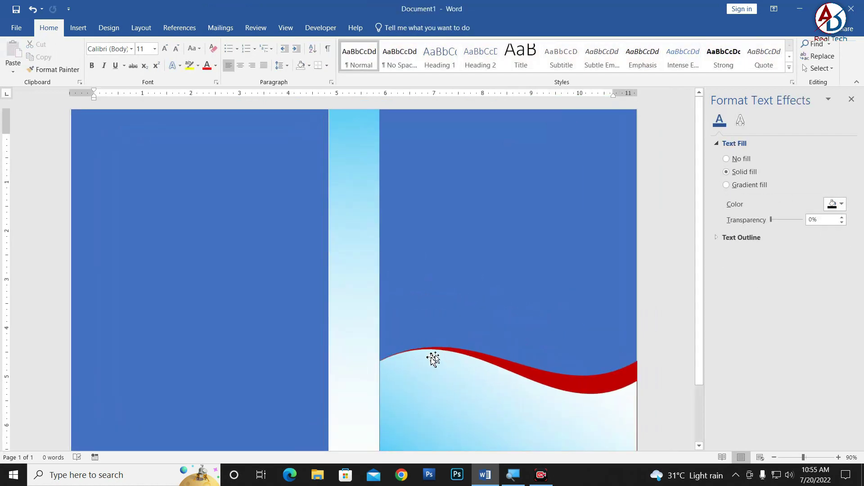
pyautogui.keyDown('ctrl'); pyautogui.scroll(-4, 476, 366); pyautogui.keyUp('ctrl')
pyautogui.keyDown('ctrl'); pyautogui.scroll(-1, 459, 345); pyautogui.keyUp('ctrl')
# Select the red wave copy and move it up over the lower right area
pyautogui.click(460, 345)
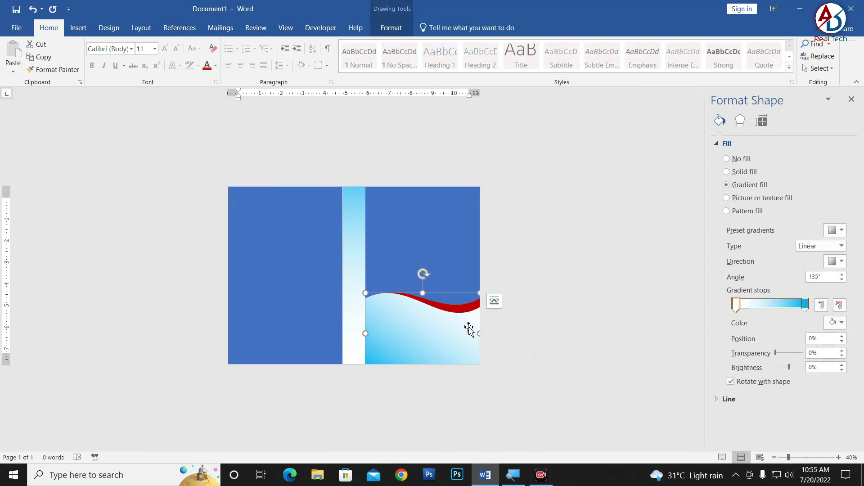
pyautogui.click(494, 301)
pyautogui.click(517, 243)
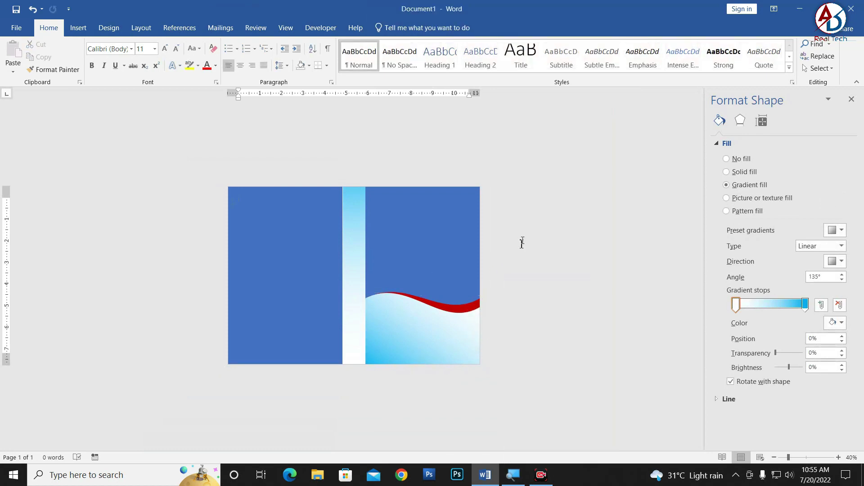
pyautogui.click(459, 303)
pyautogui.moveTo(466, 309)
pyautogui.mouseDown()
pyautogui.moveTo(454, 295)
pyautogui.moveTo(455, 314)
pyautogui.mouseUp()
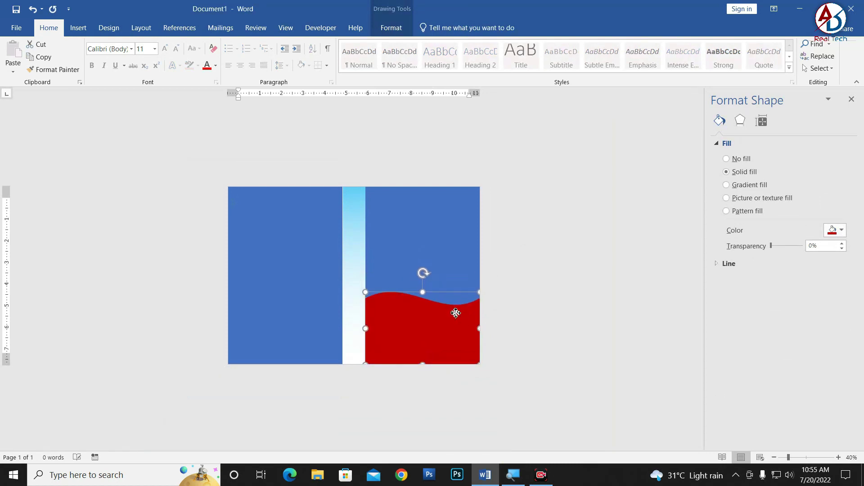
# Give the wave copy a gradient fill with a light green stop, reversed so green starts left
pyautogui.click(841, 232)
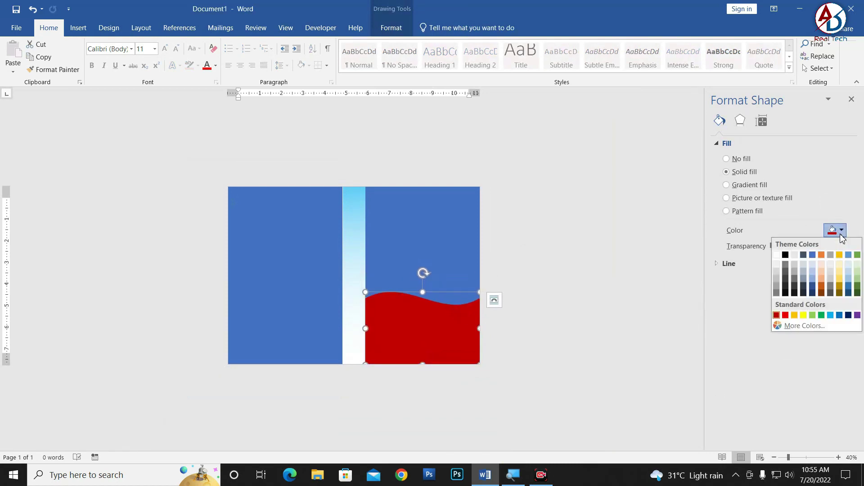
pyautogui.click(842, 237)
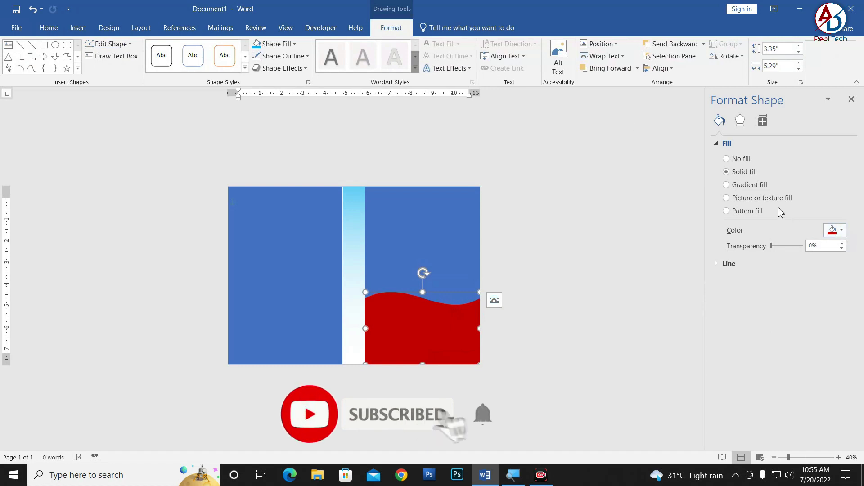
pyautogui.click(749, 185)
pyautogui.click(806, 305)
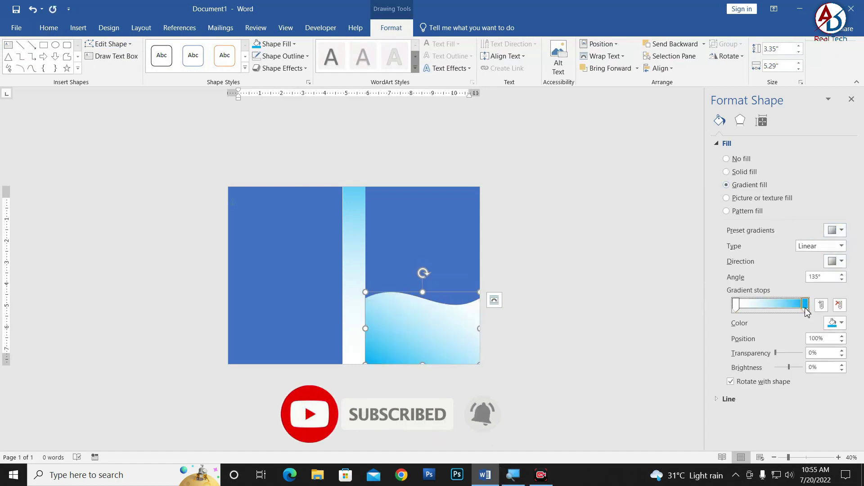
pyautogui.click(841, 322)
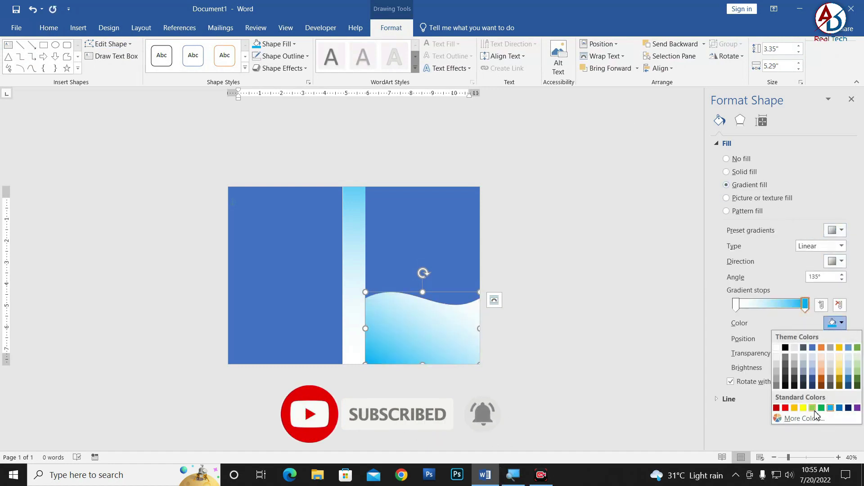
pyautogui.click(817, 412)
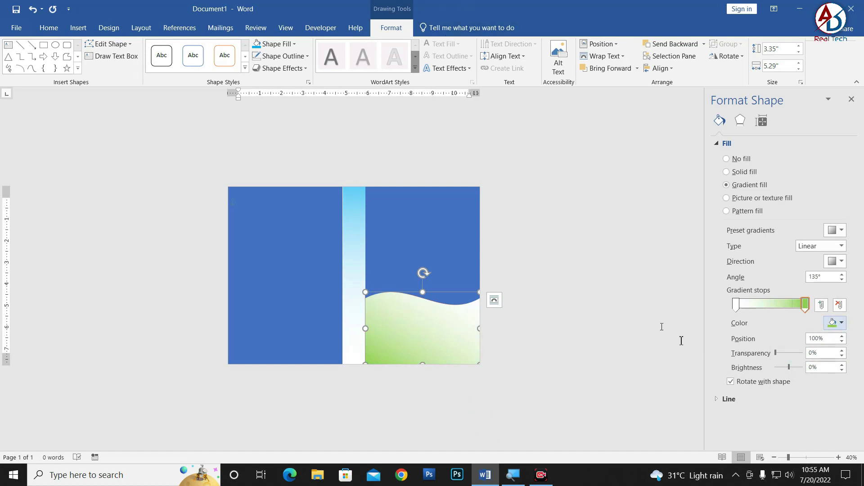
pyautogui.moveTo(805, 304); pyautogui.dragTo(737, 304)
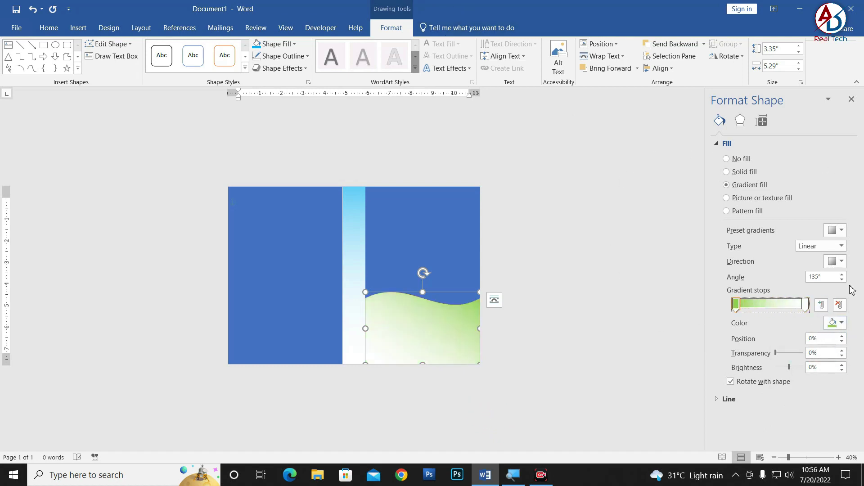
# Nudge the green wave up and send it back twice, behind the other waves
pyautogui.press('Up')
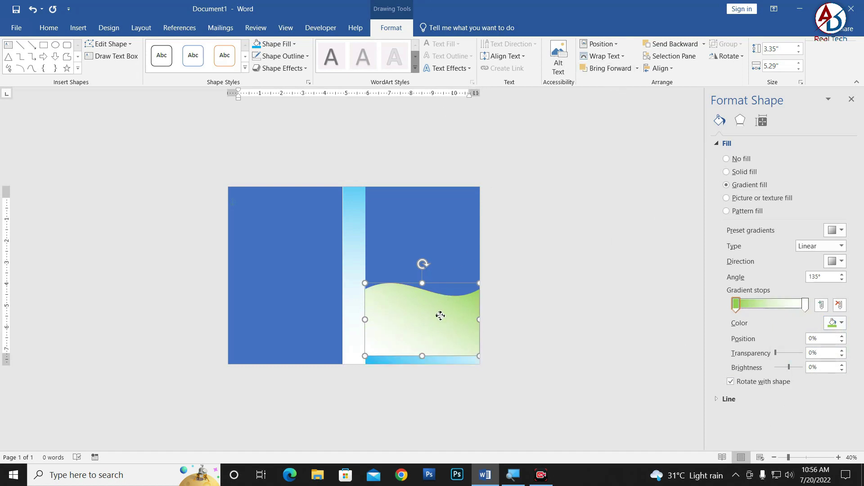
pyautogui.press('Up')
pyautogui.click(679, 48)
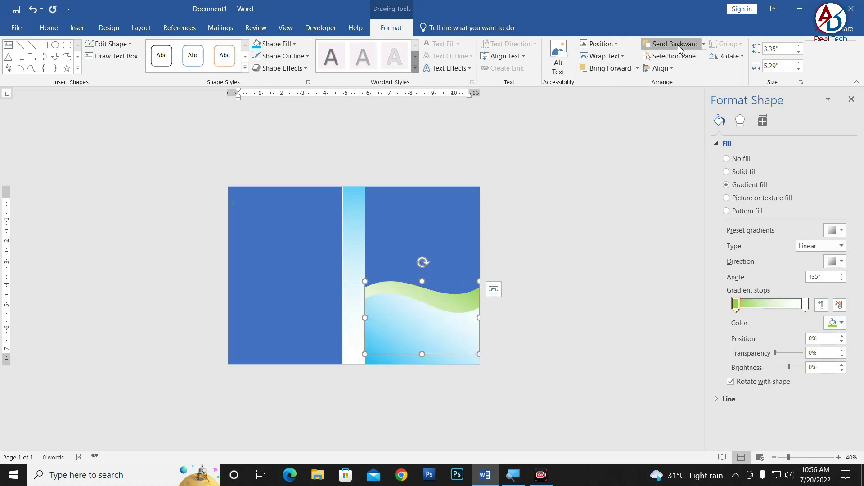
pyautogui.click(679, 49)
# Reshape the green wave's left end by dragging its left vertex down in Edit Points
pyautogui.keyDown('ctrl'); pyautogui.scroll(3, 430, 363); pyautogui.keyUp('ctrl')
pyautogui.click(408, 301)
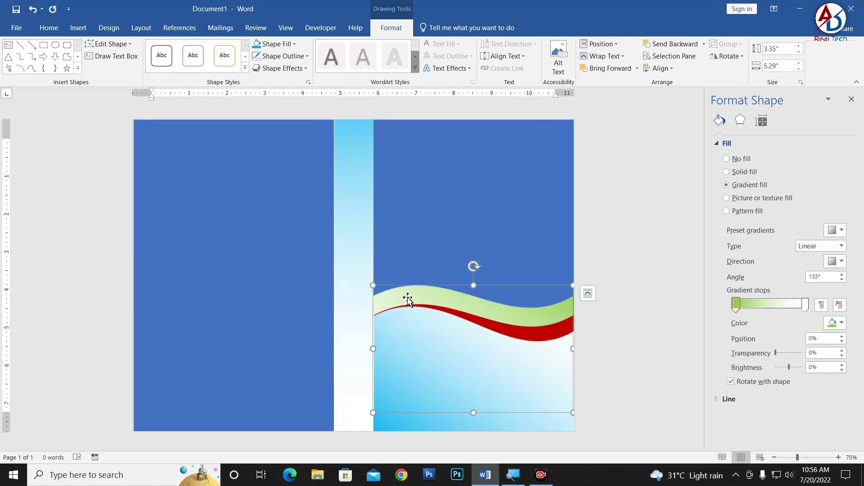
pyautogui.click(110, 44)
pyautogui.click(108, 70)
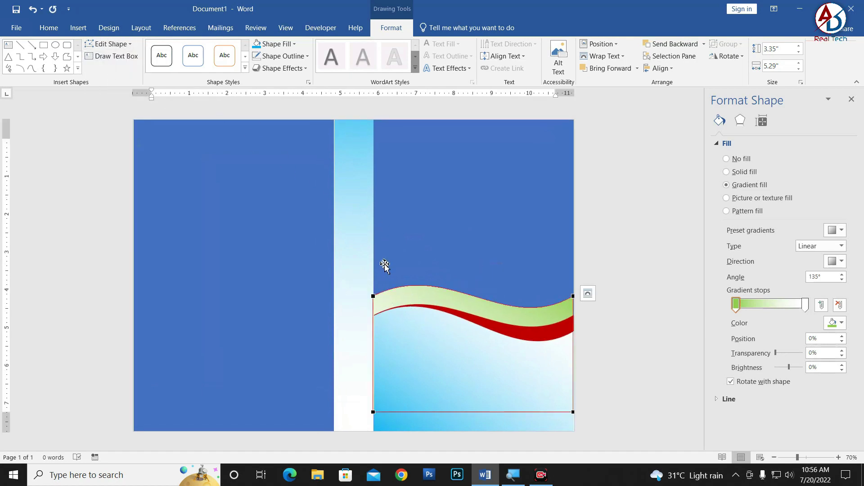
pyautogui.moveTo(374, 297); pyautogui.dragTo(374, 316)
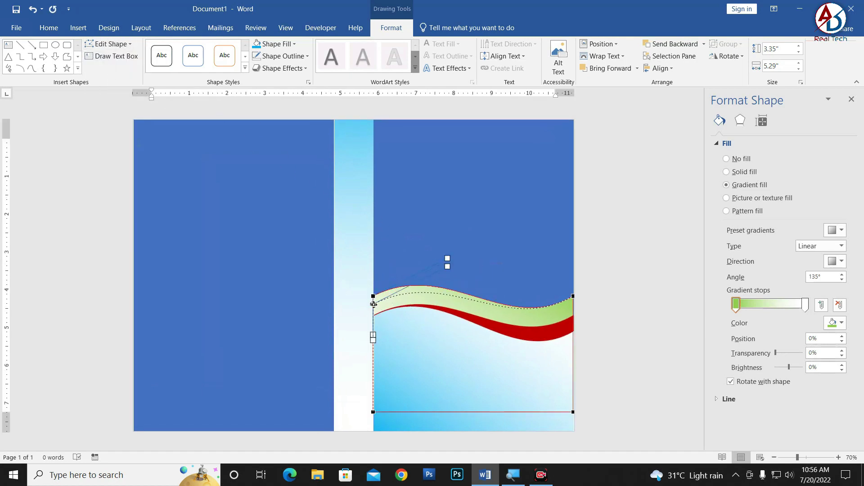
# Select the light blue front wave and shift it slightly right and down
pyautogui.click(668, 360)
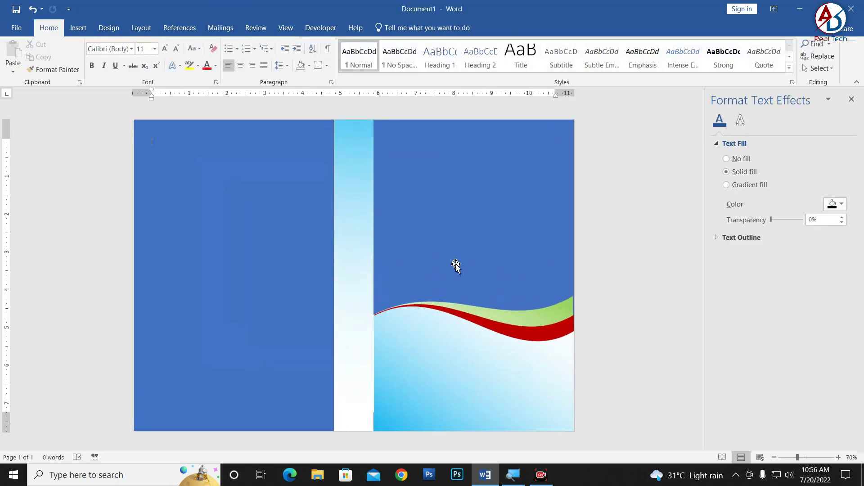
pyautogui.scroll(2, 492, 353)
pyautogui.click(473, 380)
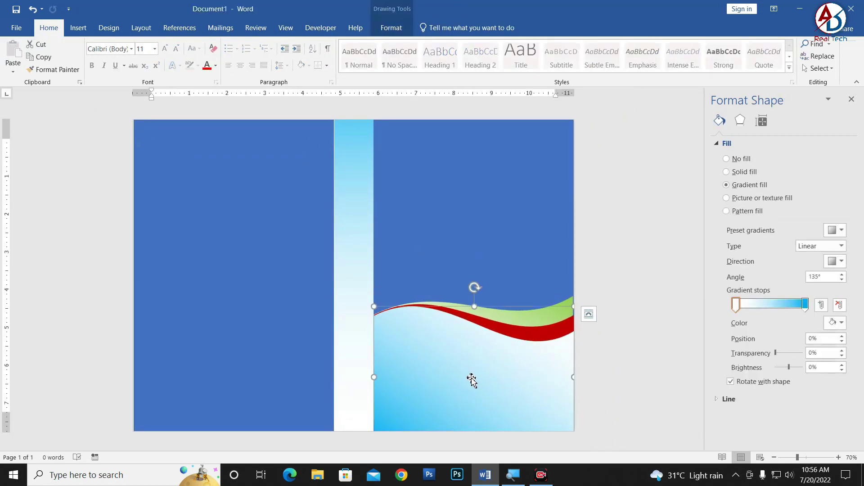
pyautogui.moveTo(471, 380)
pyautogui.mouseDown()
pyautogui.moveTo(477, 339)
pyautogui.moveTo(473, 390)
pyautogui.mouseUp()
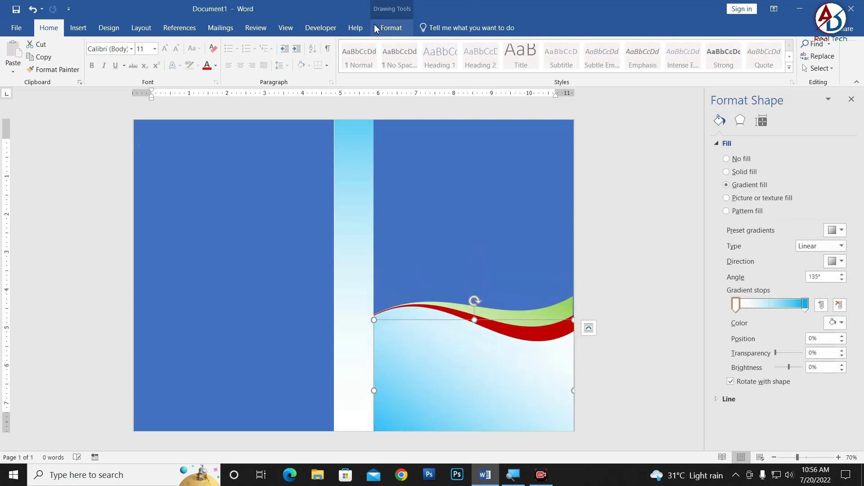
# Set the front wave's right gradient stop to dark blue and its left stop to green
pyautogui.click(391, 28)
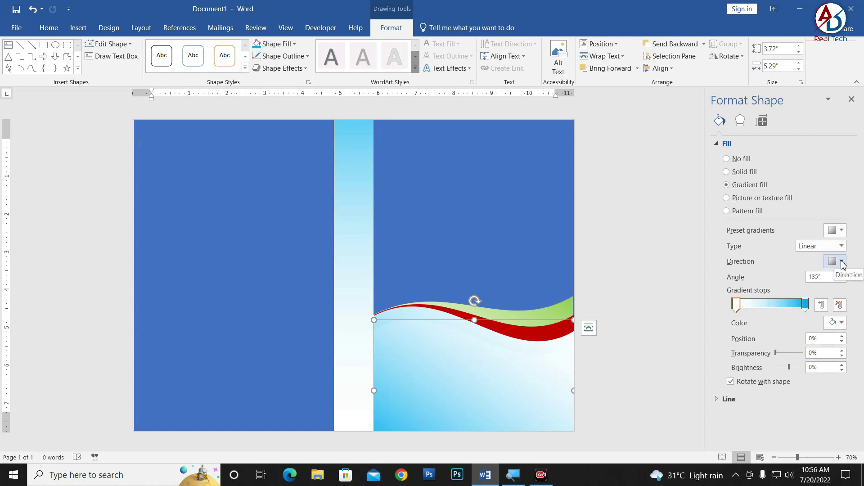
pyautogui.click(805, 304)
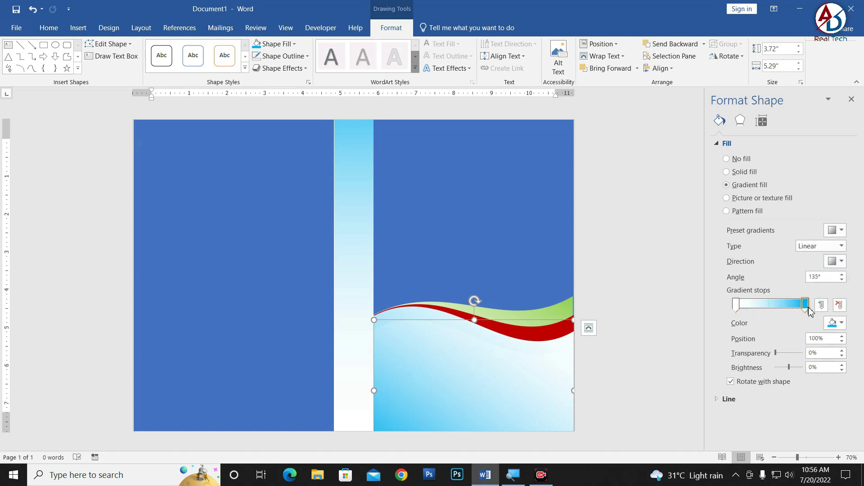
pyautogui.click(841, 322)
pyautogui.click(849, 407)
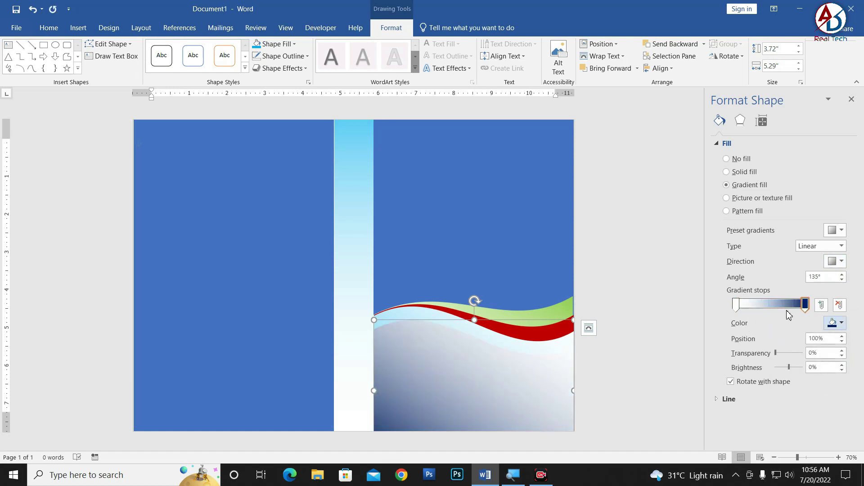
pyautogui.click(737, 306)
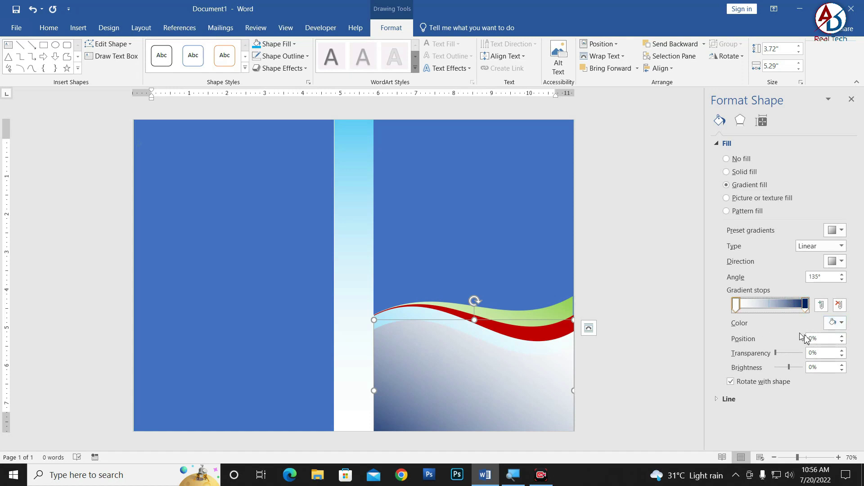
pyautogui.click(842, 323)
pyautogui.click(817, 409)
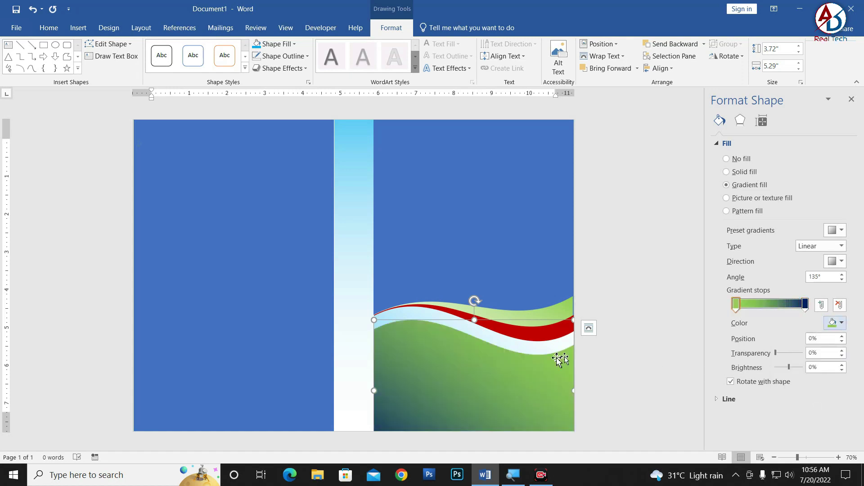
# Raise the front wave's left vertex with Edit Points
pyautogui.click(108, 44)
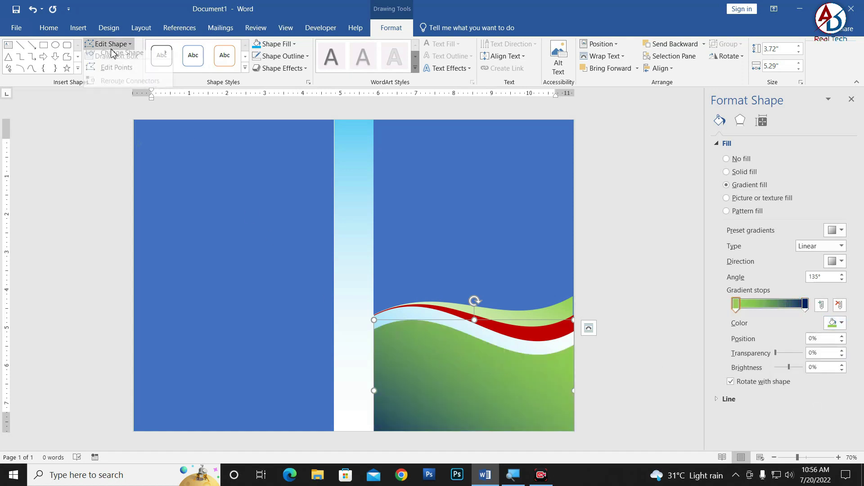
pyautogui.click(112, 73)
pyautogui.moveTo(375, 332); pyautogui.dragTo(374, 315)
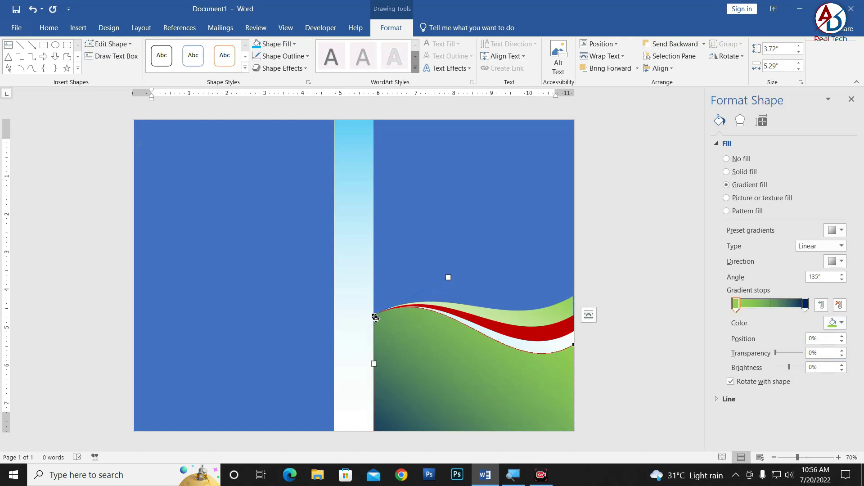
# Fill the red wave band with a white-to-red gradient, the white stop 16% transparent
pyautogui.click(545, 335)
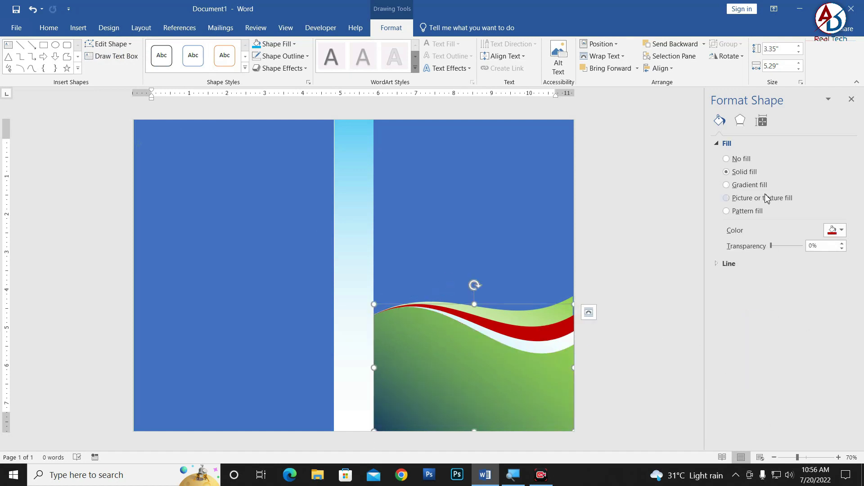
pyautogui.click(749, 185)
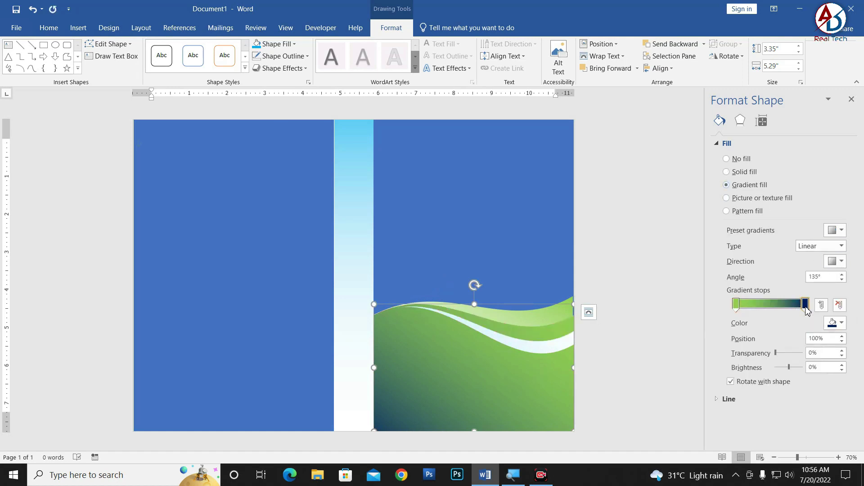
pyautogui.click(836, 323)
pyautogui.click(786, 409)
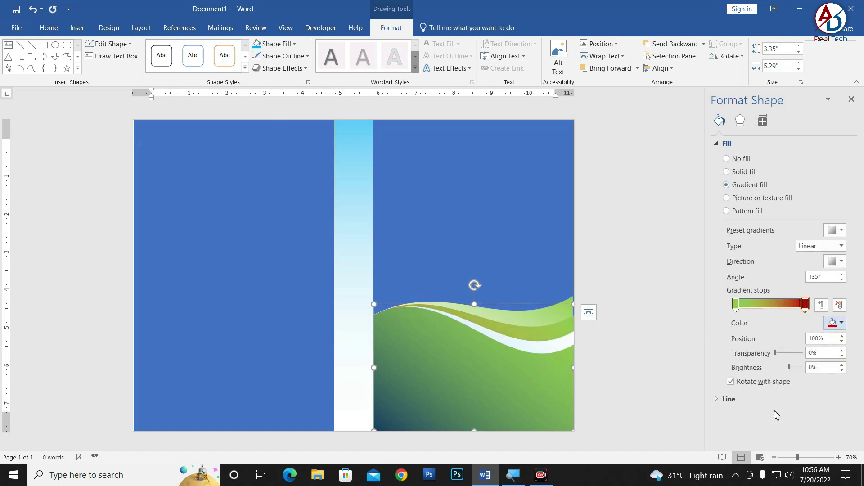
pyautogui.click(835, 323)
pyautogui.click(777, 348)
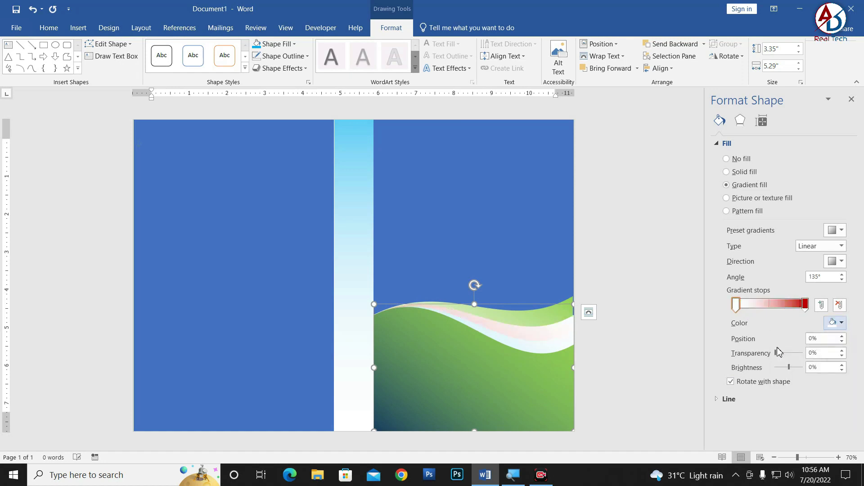
pyautogui.moveTo(775, 354)
pyautogui.mouseDown()
pyautogui.moveTo(792, 357)
pyautogui.moveTo(774, 359)
pyautogui.mouseUp()
pyautogui.click(805, 305)
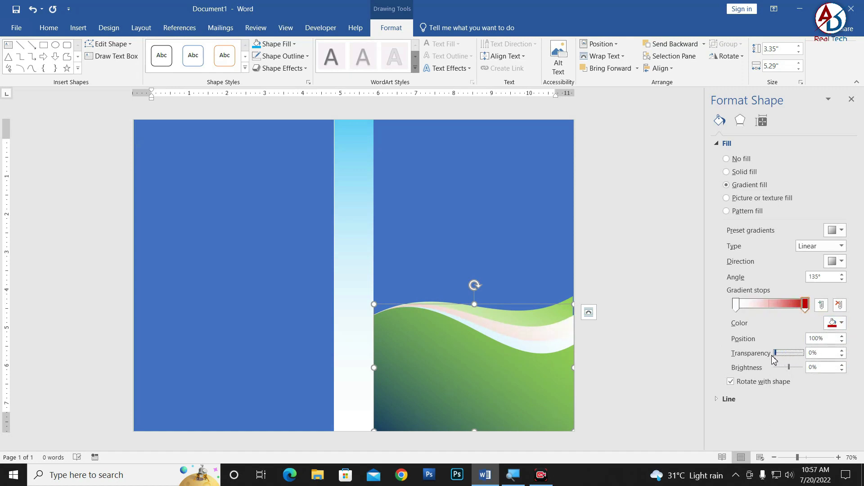
pyautogui.click(465, 389)
pyautogui.click(513, 386)
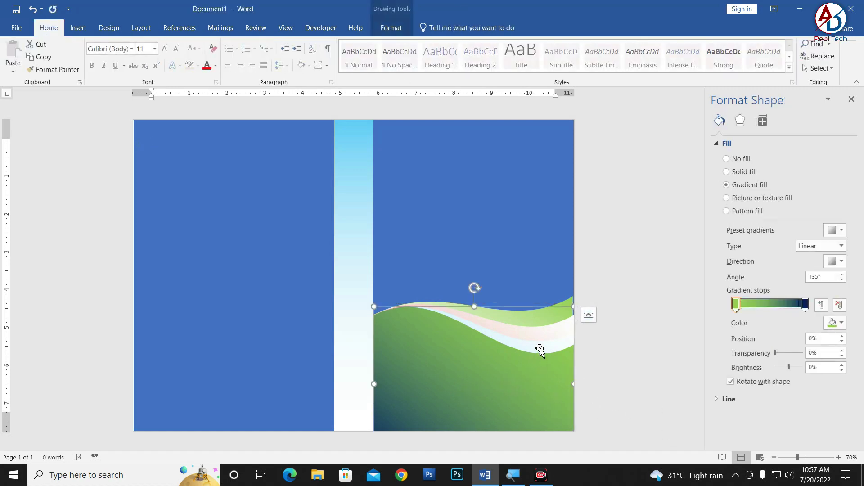
# Make the lower wave's gradient end in light blue
pyautogui.click(557, 354)
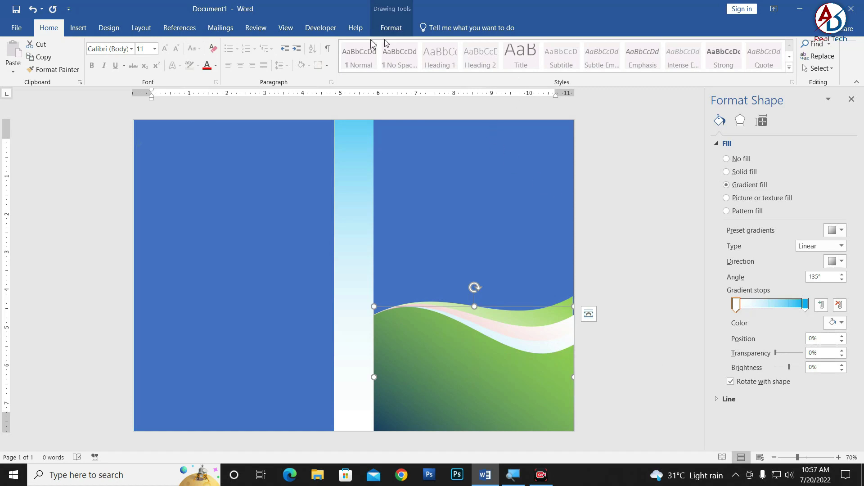
pyautogui.click(480, 393)
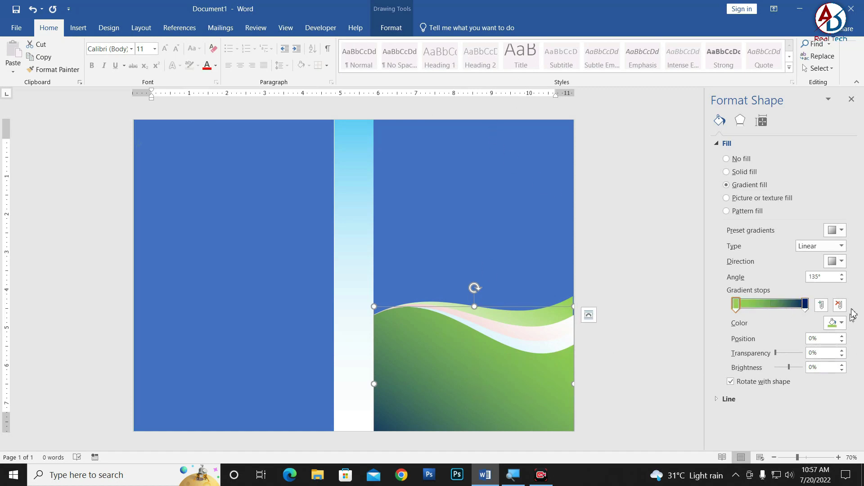
pyautogui.click(806, 305)
pyautogui.click(836, 323)
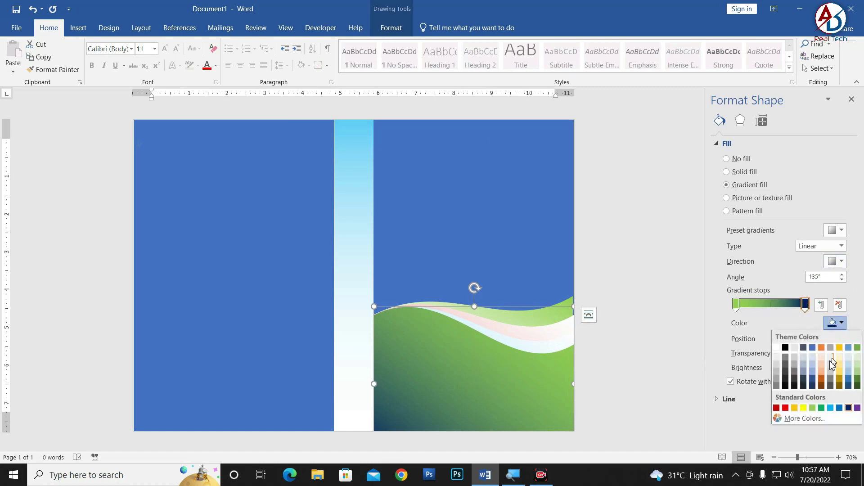
pyautogui.click(830, 408)
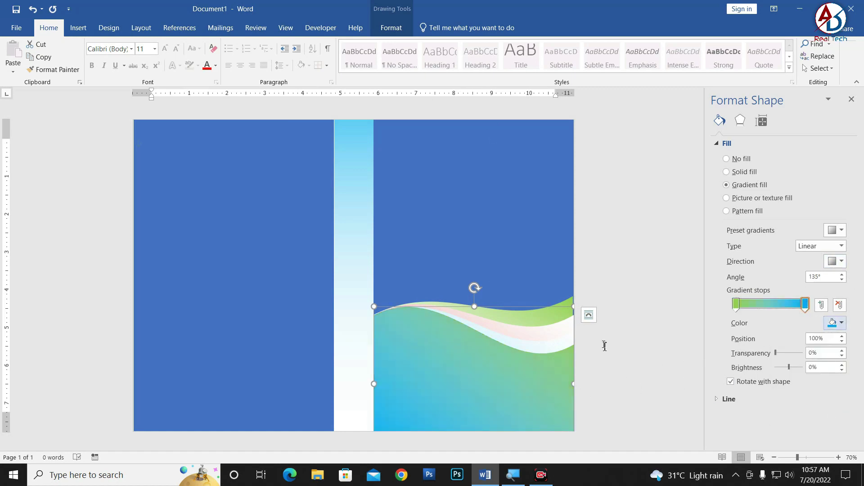
# Make the pale wave band's gradient end in gold
pyautogui.click(549, 351)
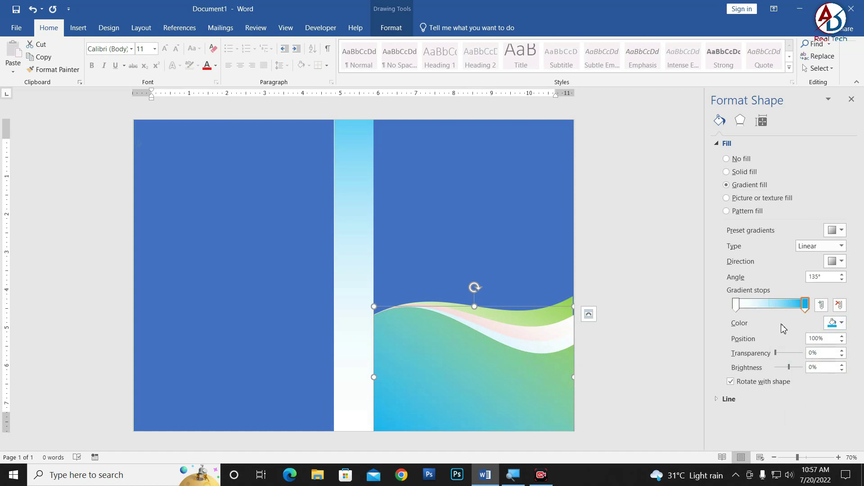
pyautogui.click(837, 323)
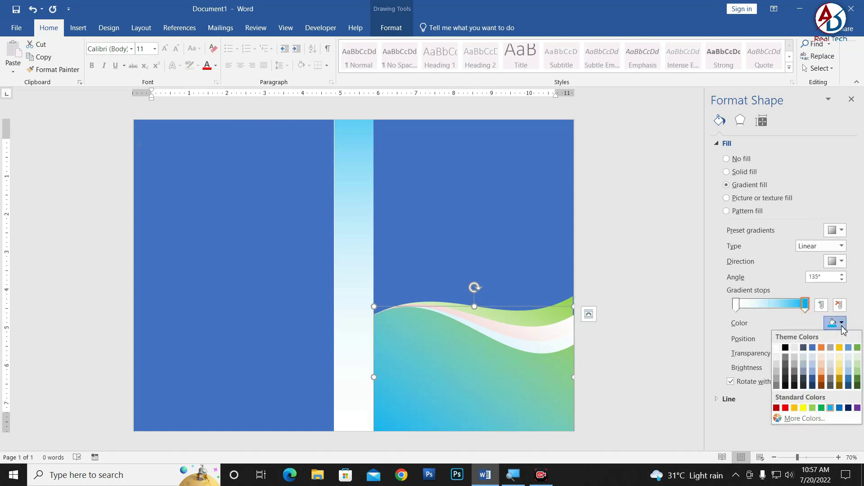
pyautogui.click(795, 408)
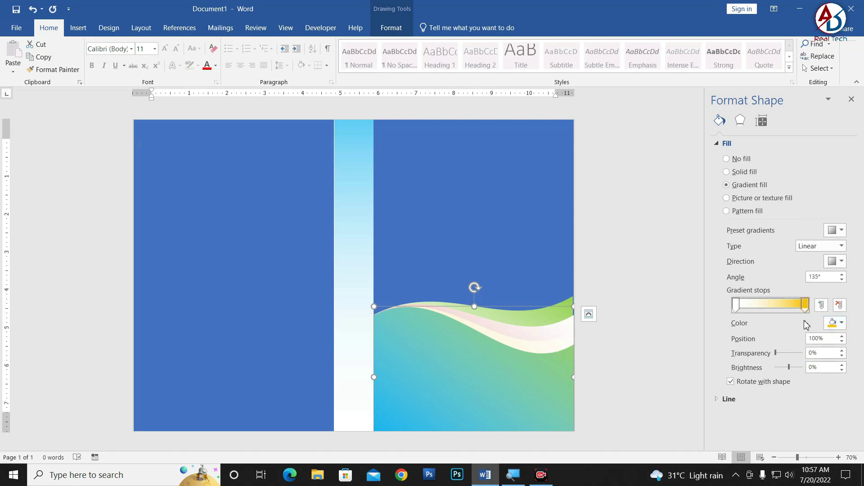
pyautogui.click(839, 323)
pyautogui.click(824, 382)
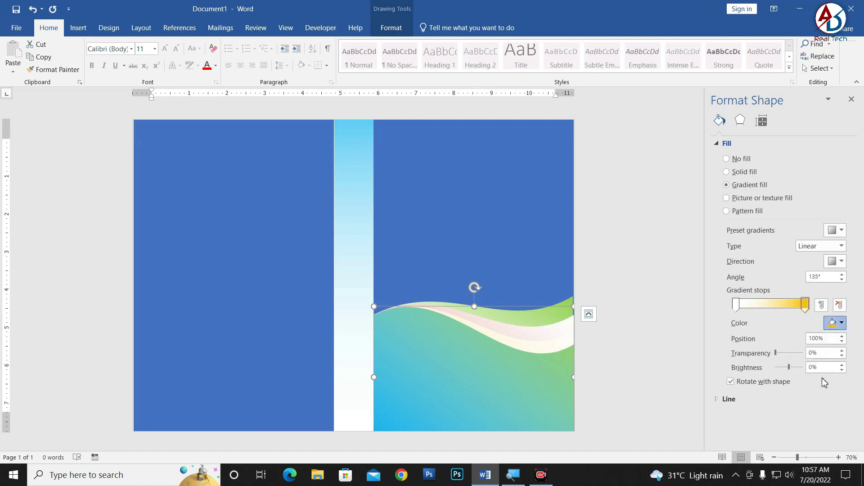
pyautogui.click(649, 306)
# Delete the blue rectangle panel sitting behind the waves on the right
pyautogui.keyDown('ctrl'); pyautogui.scroll(-3, 401, 309); pyautogui.keyUp('ctrl')
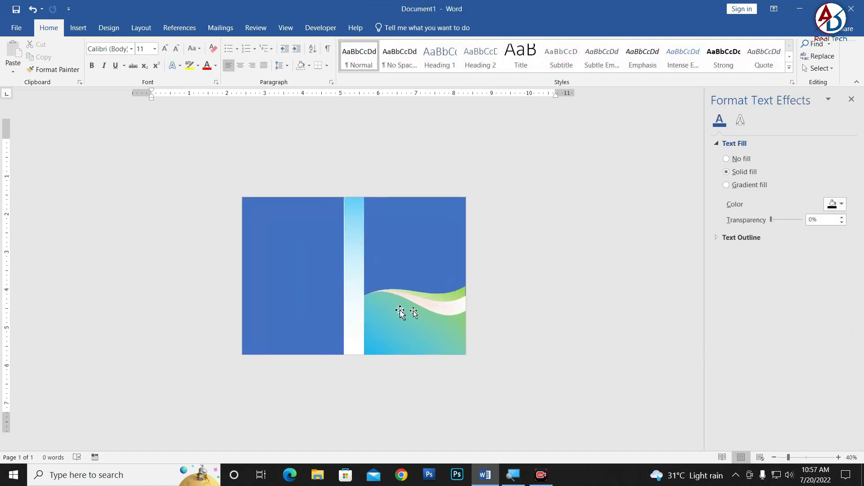
pyautogui.keyDown('ctrl'); pyautogui.scroll(2, 511, 344); pyautogui.keyUp('ctrl')
pyautogui.click(527, 309)
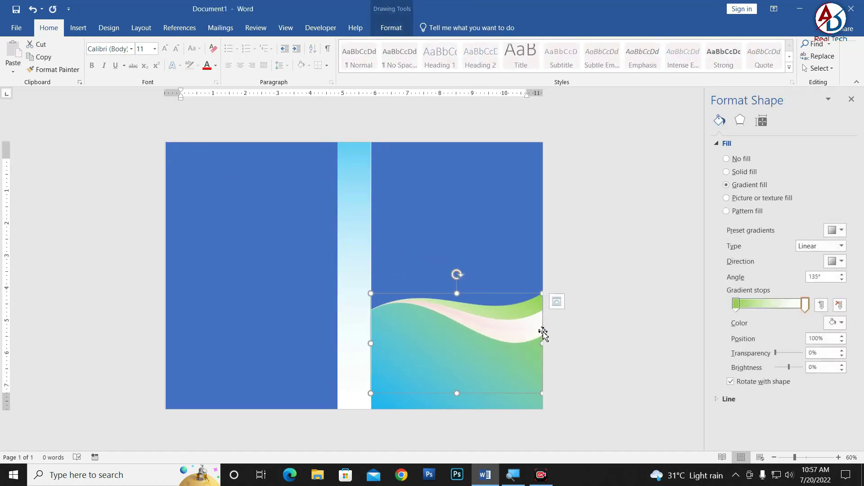
pyautogui.click(548, 345)
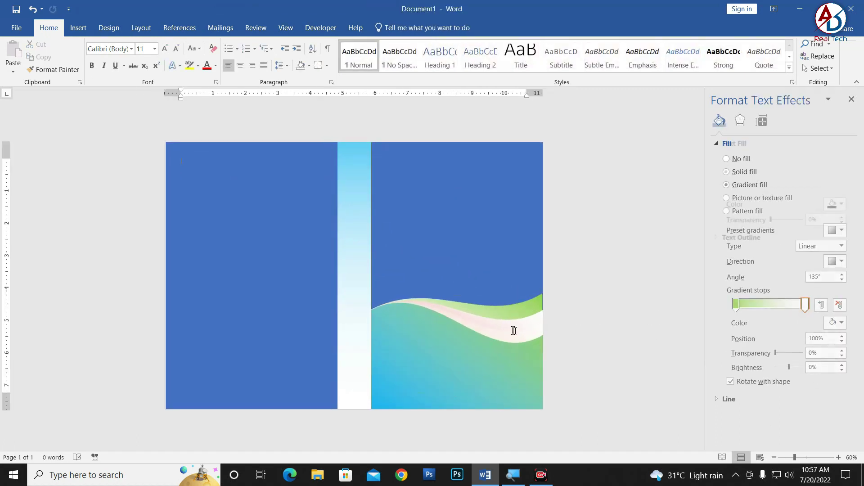
pyautogui.click(469, 309)
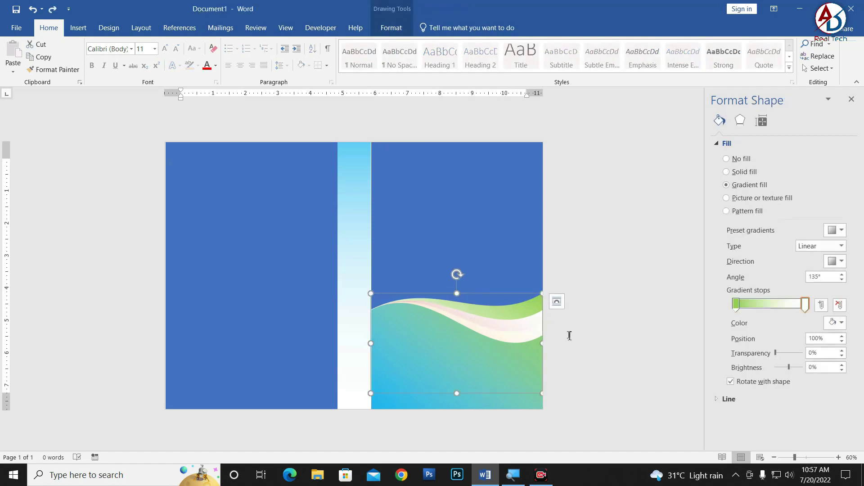
pyautogui.click(546, 328)
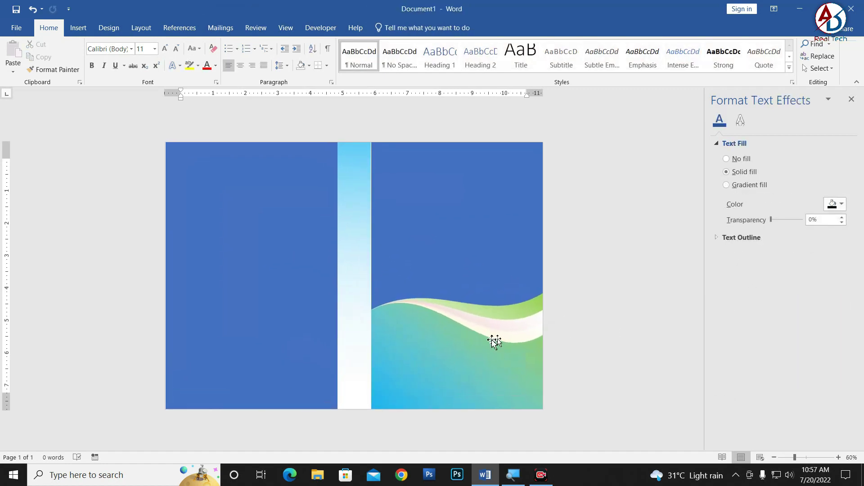
pyautogui.click(455, 242)
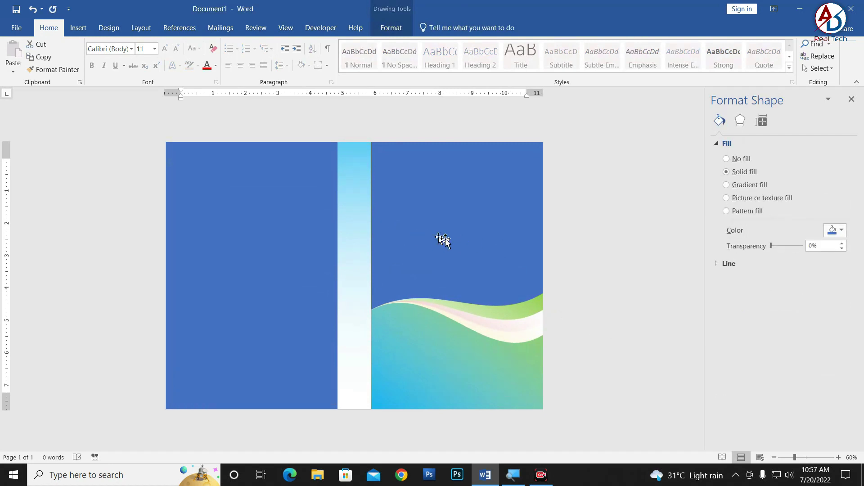
pyautogui.press('Delete')
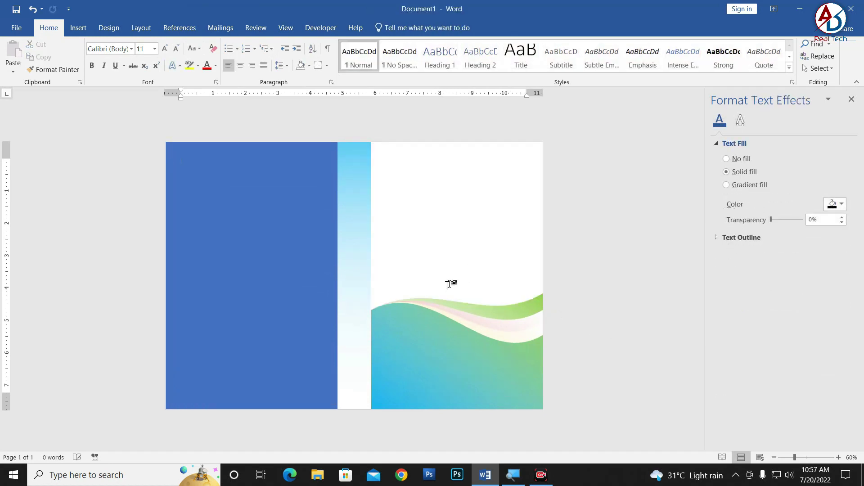
pyautogui.scroll(-3, 489, 298)
pyautogui.scroll(2, 488, 293)
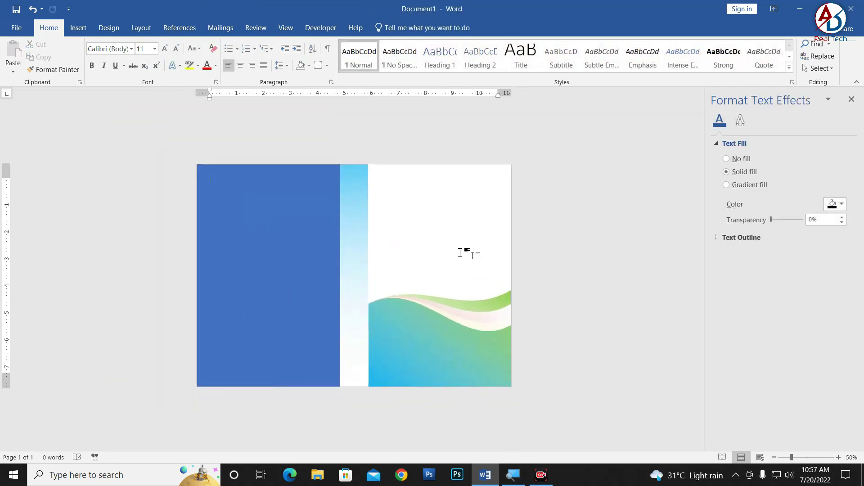
pyautogui.scroll(1, 389, 420)
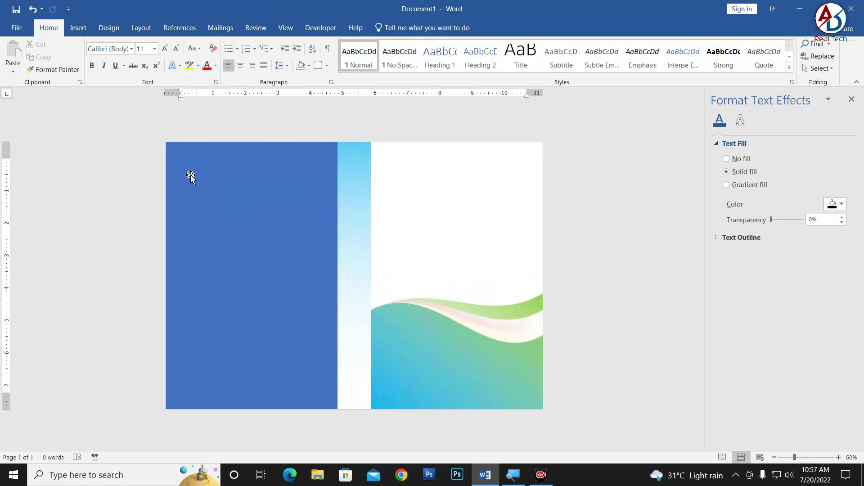
# Draw a hexagon over the waves and rotate it 90° to stand point-up
pyautogui.click(79, 27)
pyautogui.click(155, 75)
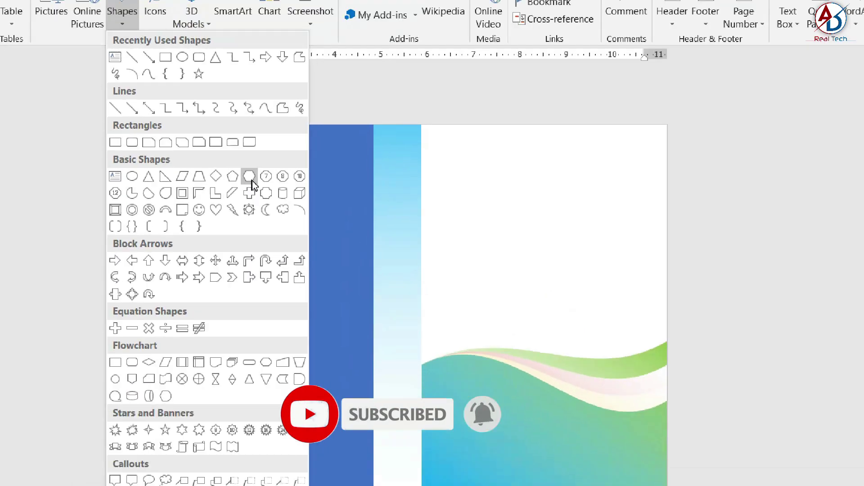
pyautogui.click(252, 183)
pyautogui.moveTo(407, 251); pyautogui.dragTo(506, 337)
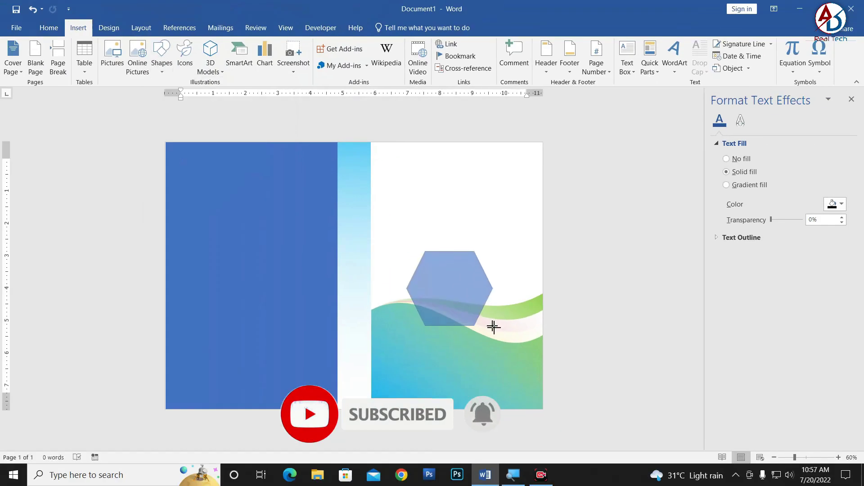
pyautogui.moveTo(459, 232); pyautogui.dragTo(394, 293)
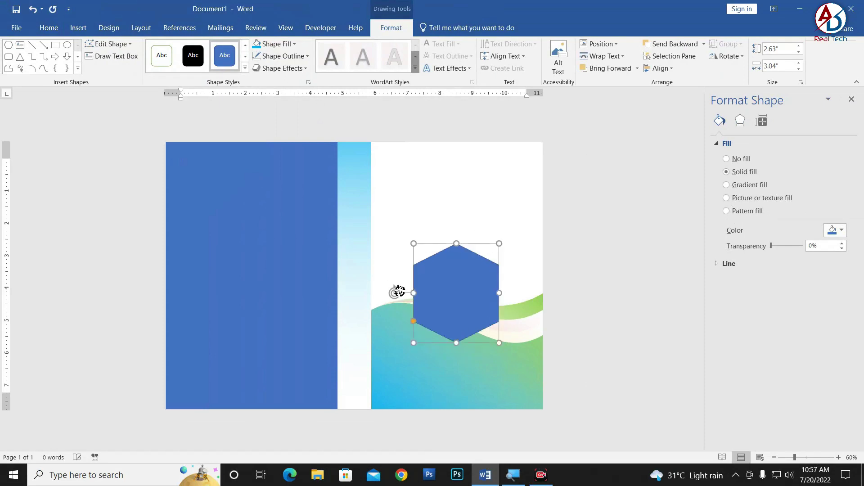
# Move the hexagon left toward the light strip and resize it to 2.34" by 2.71"
pyautogui.moveTo(467, 313); pyautogui.dragTo(433, 330)
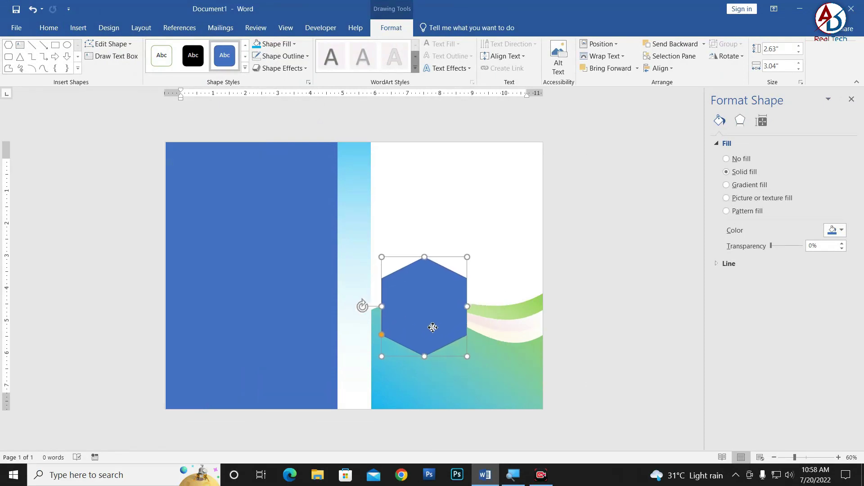
pyautogui.moveTo(464, 267); pyautogui.dragTo(456, 271)
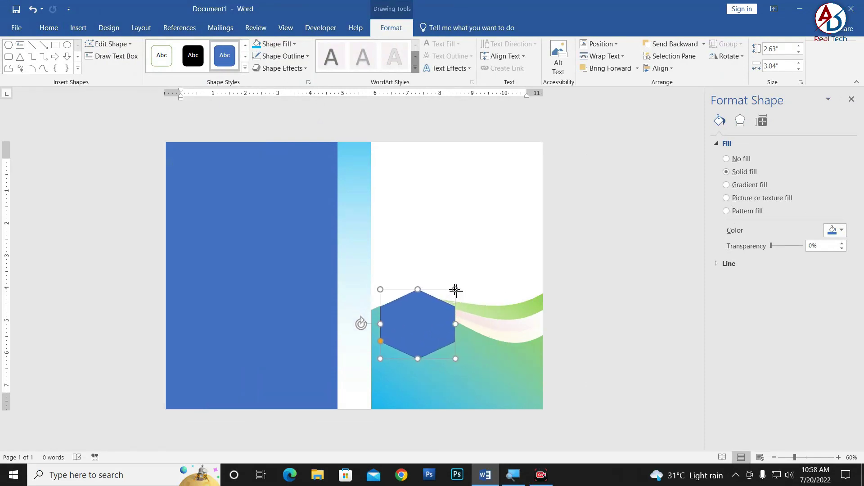
pyautogui.moveTo(429, 321); pyautogui.dragTo(429, 314)
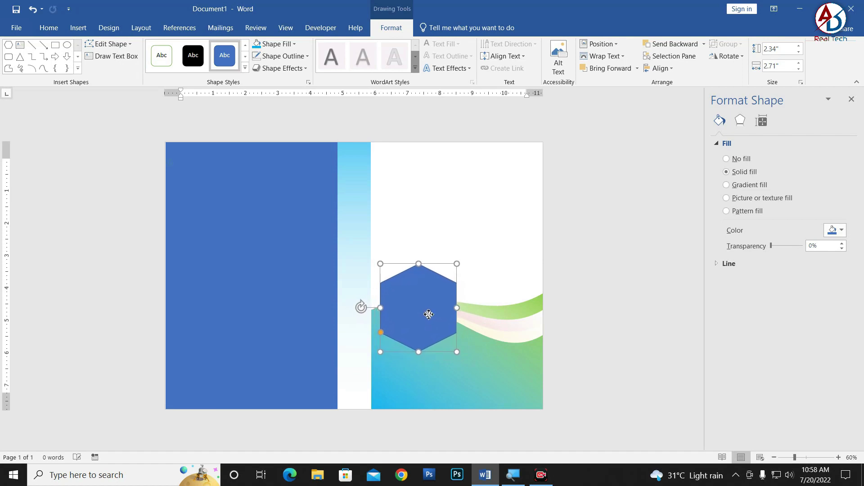
pyautogui.click(457, 328)
pyautogui.keyDown('ctrl'); pyautogui.scroll(1, 457, 327); pyautogui.keyUp('ctrl')
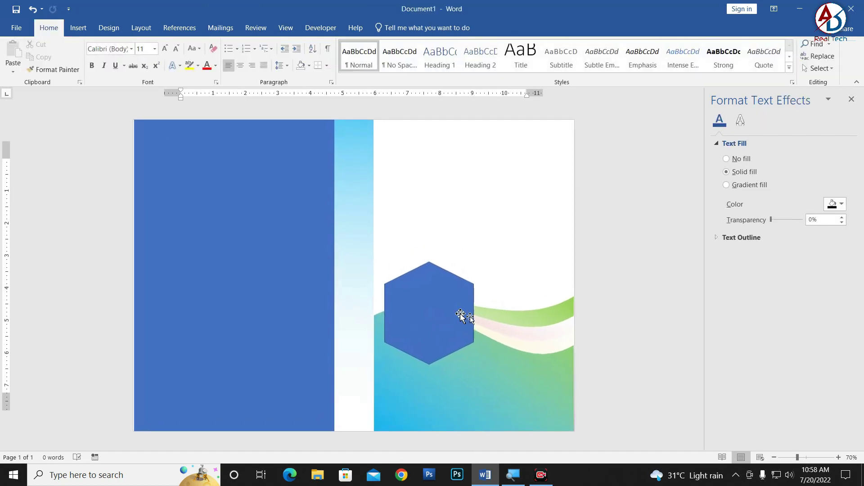
pyautogui.click(420, 305)
pyautogui.click(391, 28)
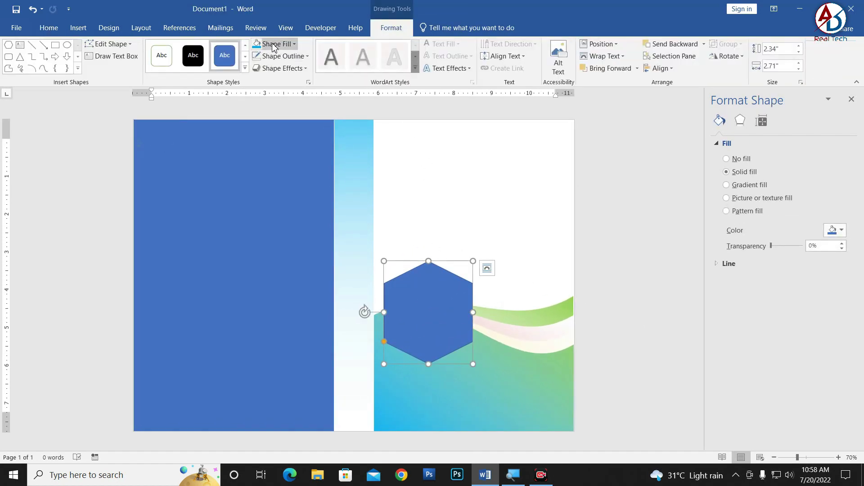
# Give the hexagon a white fill and a 4½ pt outline
pyautogui.click(276, 44)
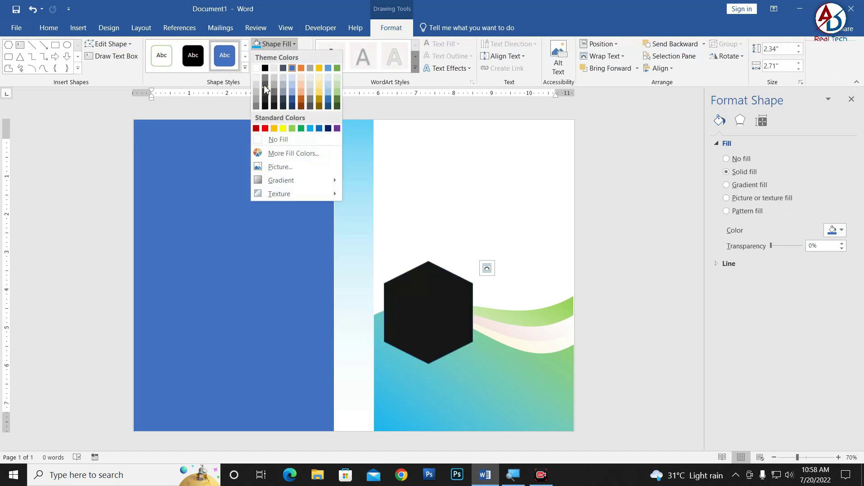
pyautogui.click(256, 67)
pyautogui.click(276, 56)
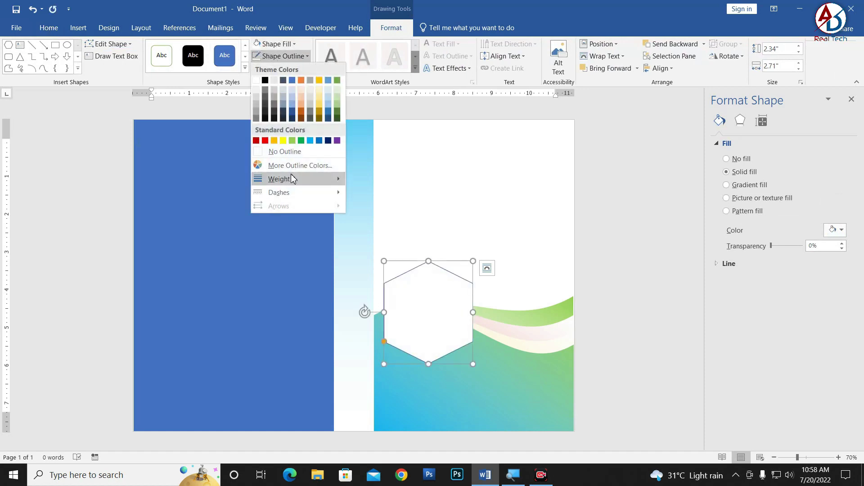
pyautogui.moveTo(280, 179)
pyautogui.click(402, 263)
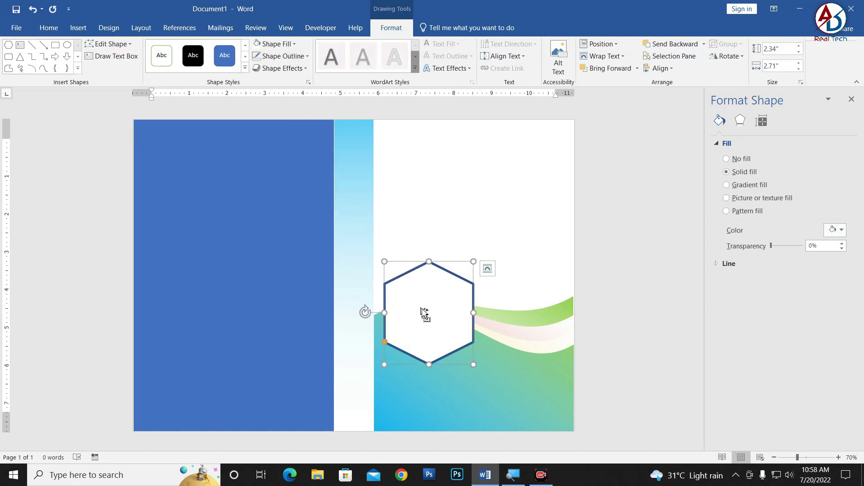
# Add a smaller 2.04" by 2.36" hexagon copy inside, white-filled with a green outline
pyautogui.moveTo(424, 314); pyautogui.dragTo(433, 293)
pyautogui.moveTo(473, 262); pyautogui.dragTo(467, 268)
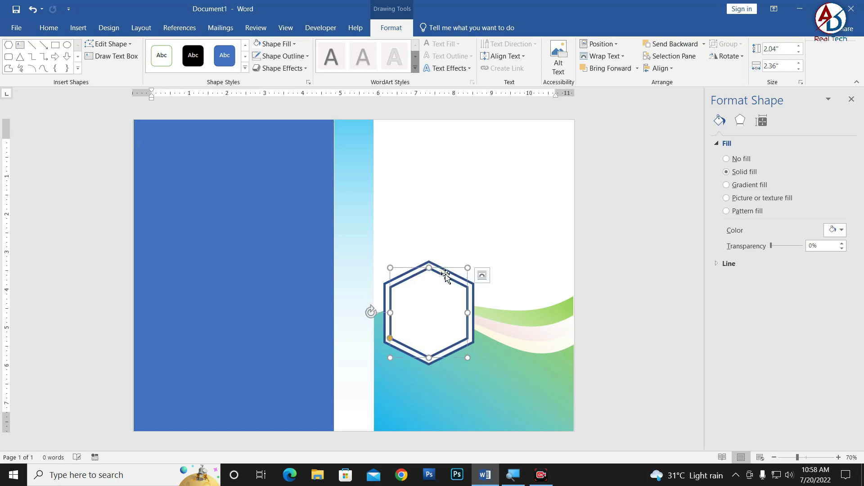
pyautogui.click(274, 47)
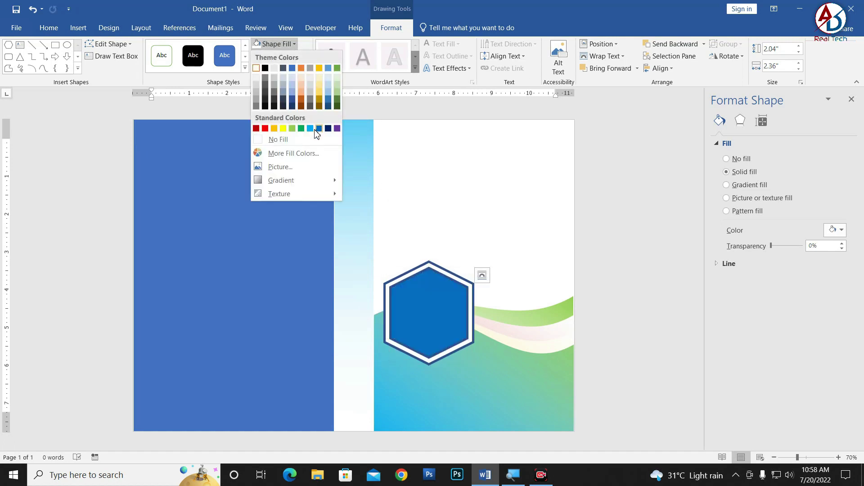
pyautogui.click(256, 68)
pyautogui.click(282, 56)
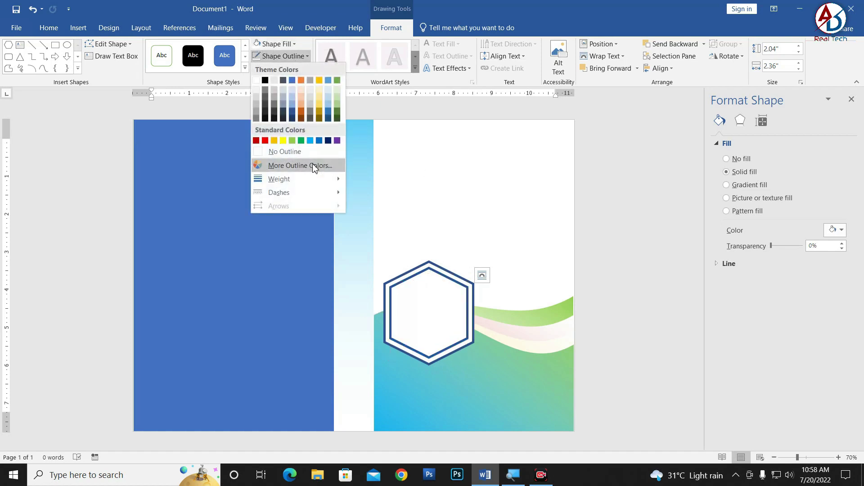
pyautogui.click(292, 141)
pyautogui.click(281, 56)
pyautogui.click(520, 207)
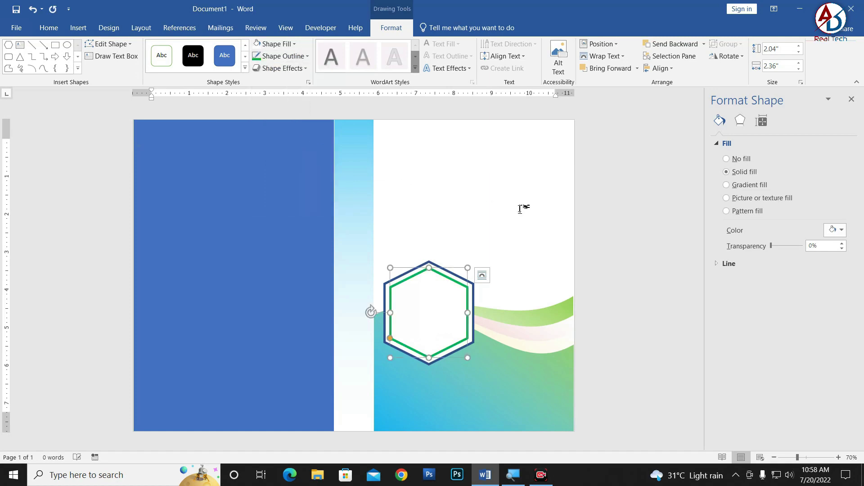
pyautogui.scroll(-1, 588, 323)
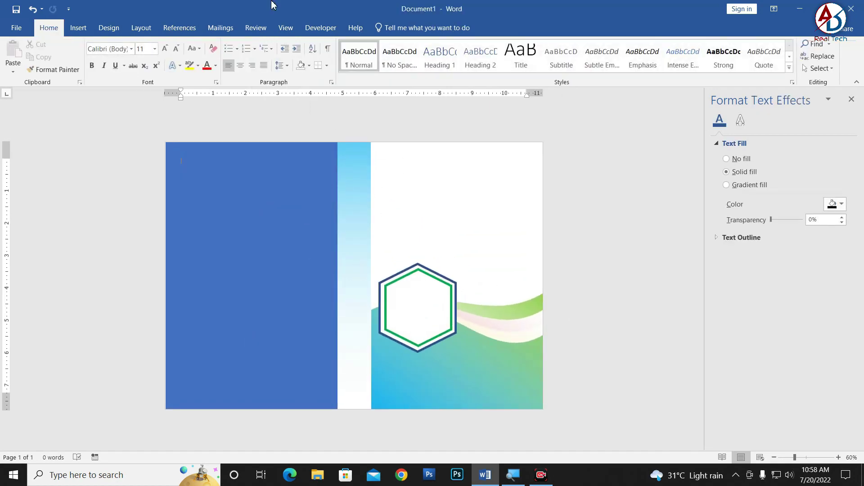
# Draw an outline-free rectangle across the top of the right panel to the page edge
pyautogui.click(78, 27)
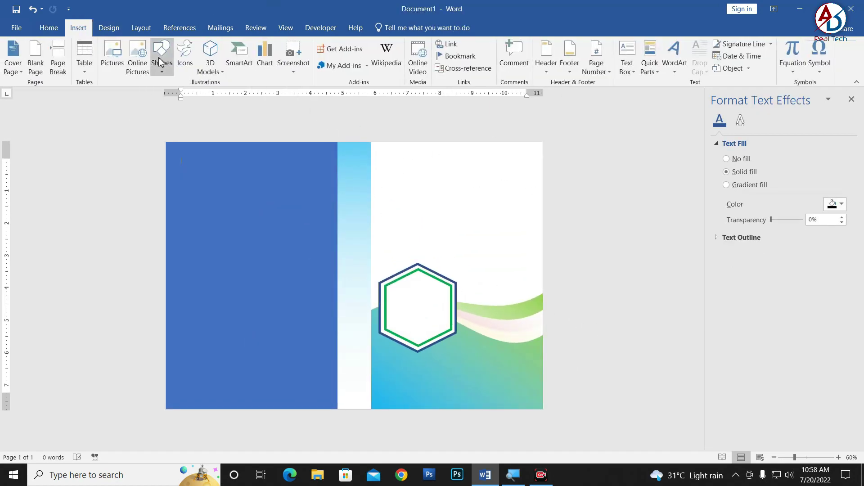
pyautogui.click(162, 58)
pyautogui.click(203, 95)
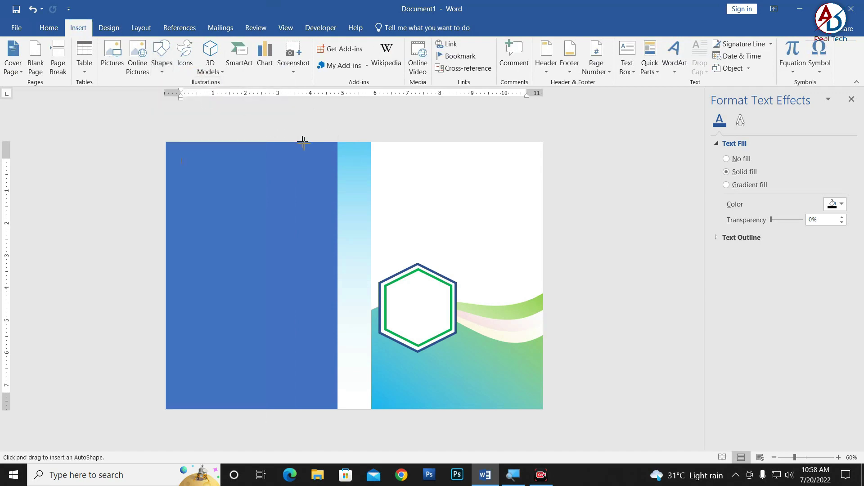
pyautogui.moveTo(372, 142); pyautogui.dragTo(543, 223)
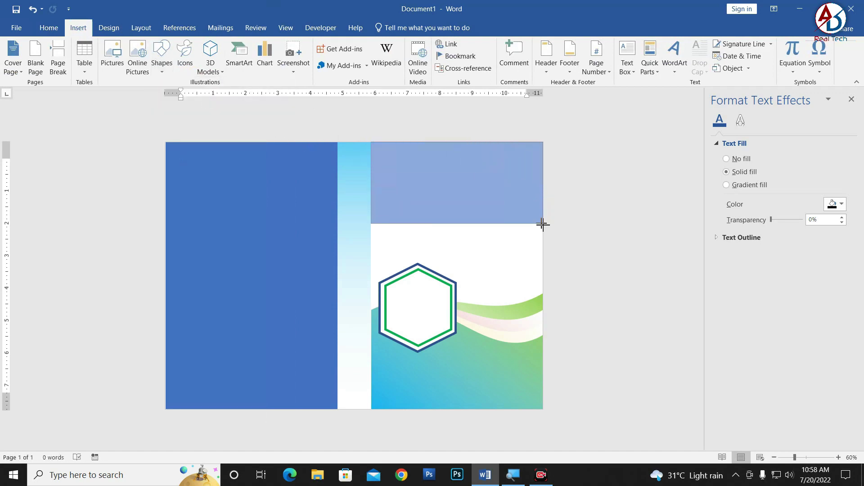
pyautogui.moveTo(543, 224); pyautogui.dragTo(543, 233)
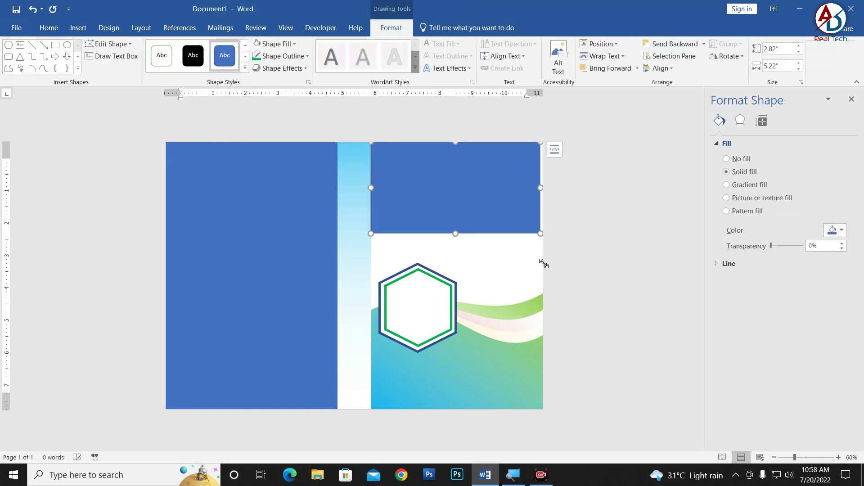
pyautogui.scroll(3, 542, 233)
pyautogui.moveTo(633, 179); pyautogui.dragTo(636, 178)
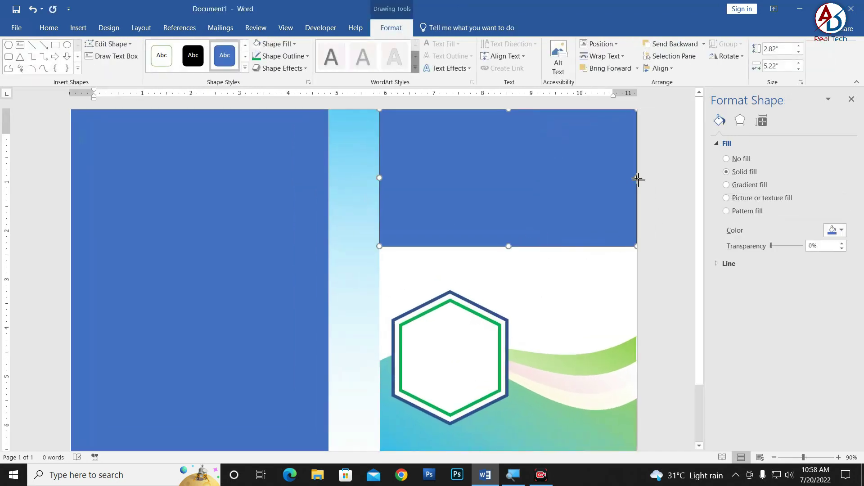
pyautogui.click(308, 55)
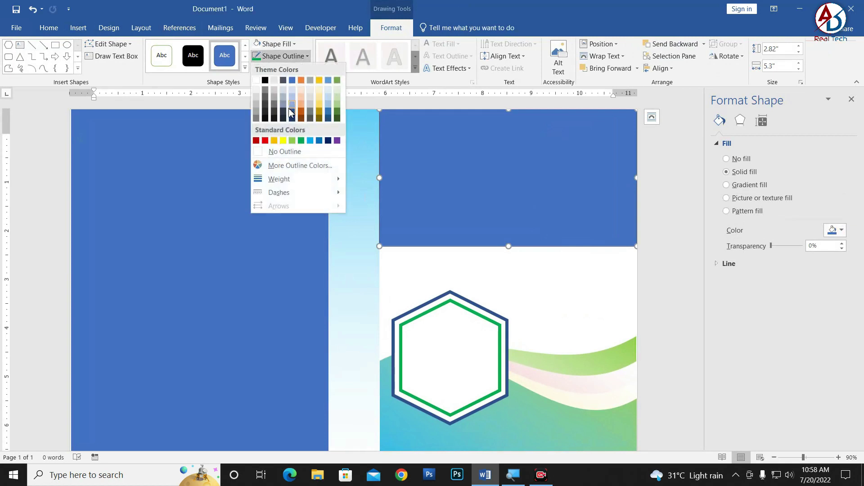
pyautogui.click(295, 150)
# Use Edit Points to bend the rectangle's bottom edge into a sweeping arc
pyautogui.click(119, 44)
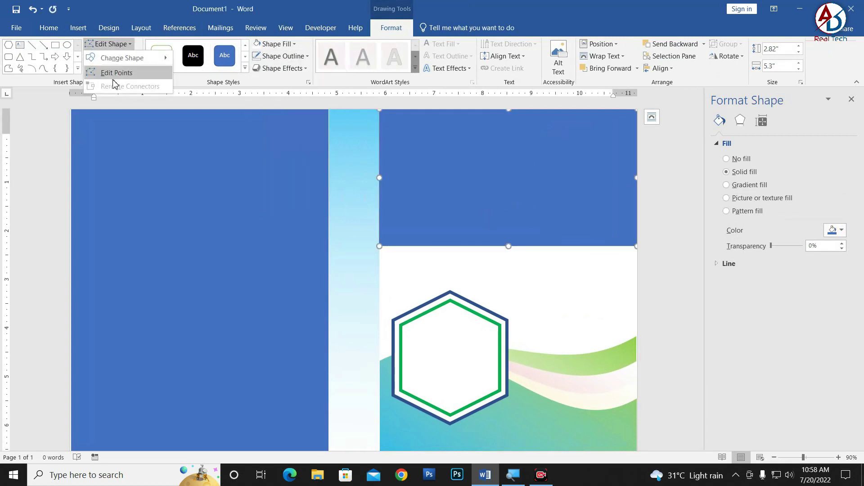
pyautogui.click(116, 74)
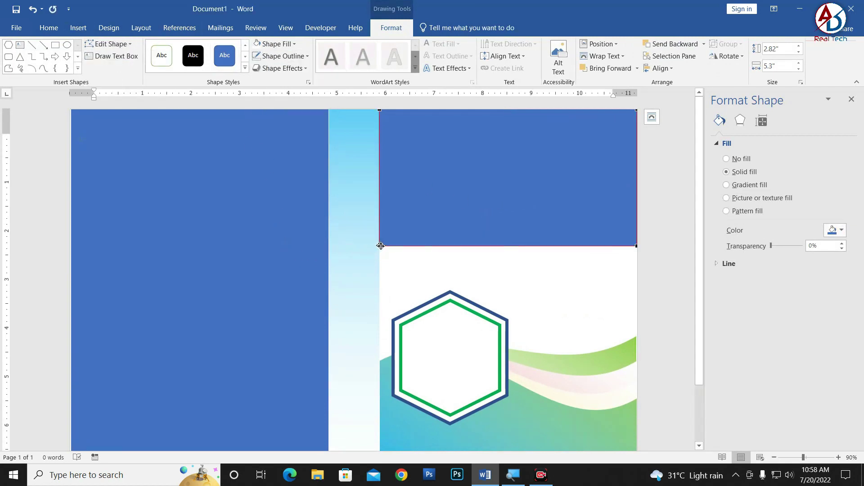
pyautogui.moveTo(381, 246); pyautogui.dragTo(380, 183)
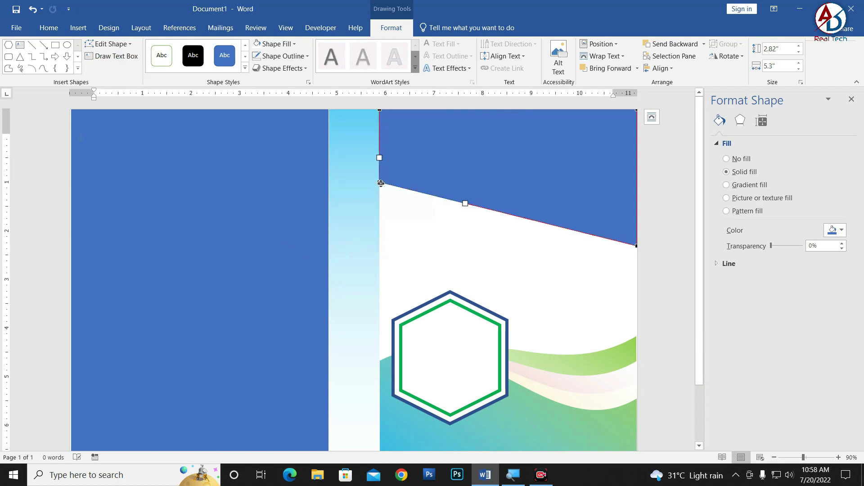
pyautogui.moveTo(467, 200); pyautogui.dragTo(482, 145)
pyautogui.click(638, 247)
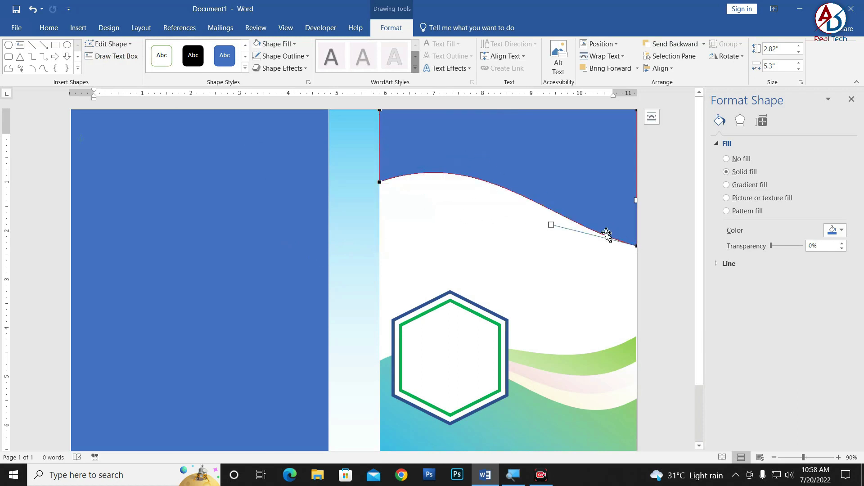
pyautogui.moveTo(553, 225); pyautogui.dragTo(571, 174)
pyautogui.click(513, 231)
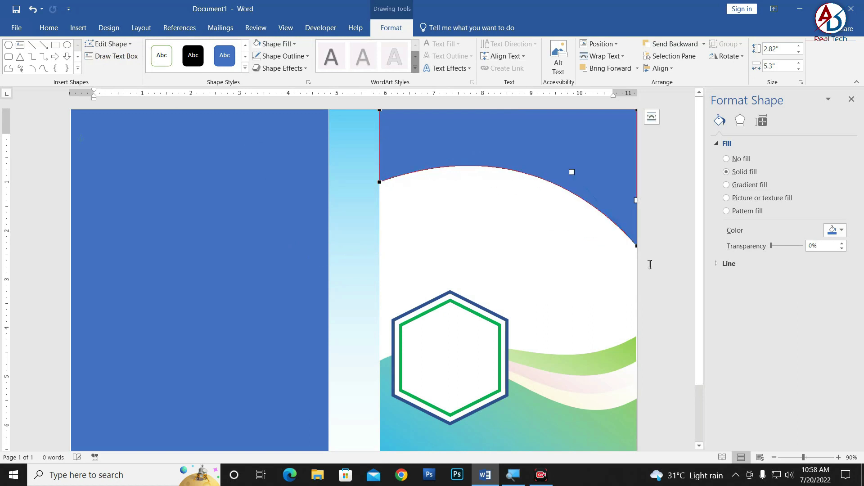
pyautogui.keyDown('ctrl'); pyautogui.scroll(-3, 514, 232); pyautogui.keyUp('ctrl')
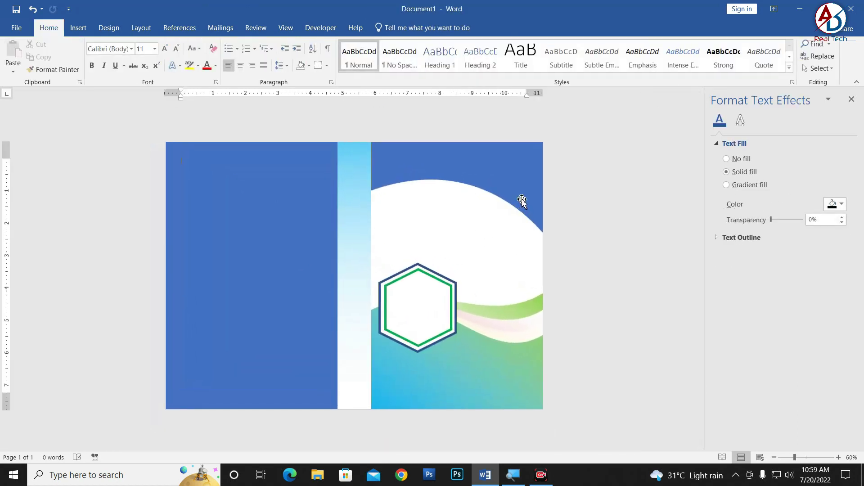
pyautogui.click(521, 199)
# Switch the outer hexagon's outline to a gradient line
pyautogui.click(613, 246)
pyautogui.keyDown('ctrl'); pyautogui.scroll(-1, 473, 270); pyautogui.keyUp('ctrl')
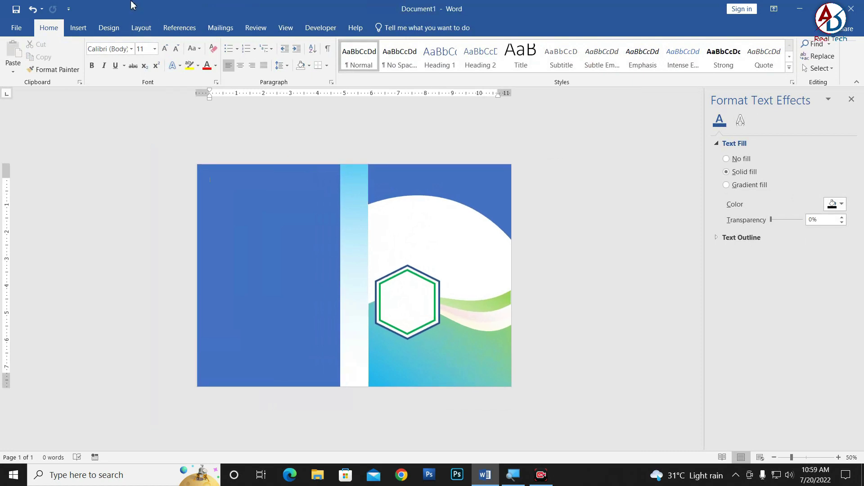
pyautogui.keyDown('ctrl'); pyautogui.scroll(2, 420, 330); pyautogui.keyUp('ctrl')
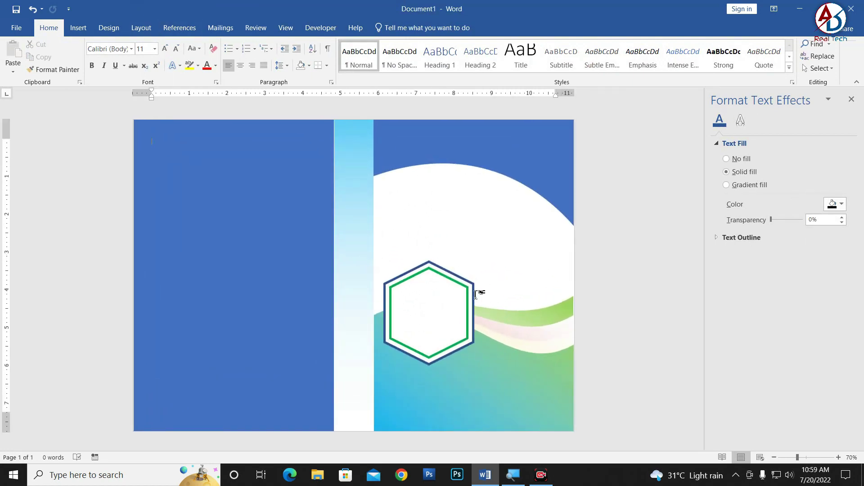
pyautogui.click(473, 297)
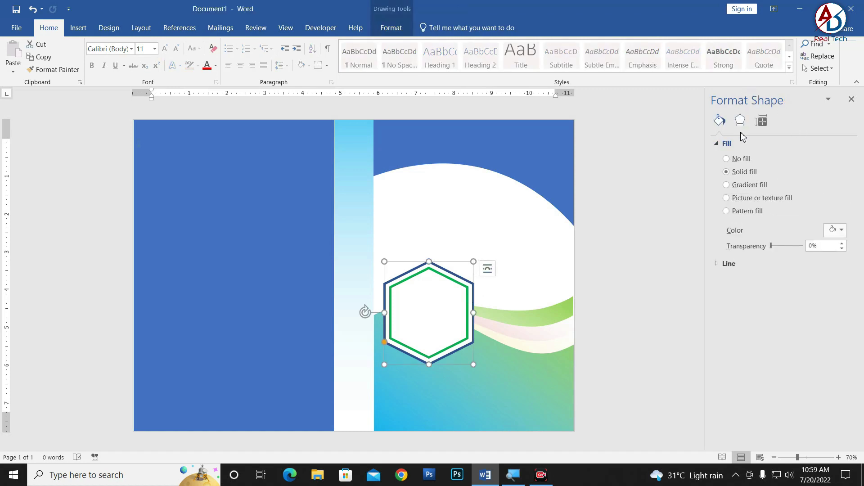
pyautogui.click(716, 264)
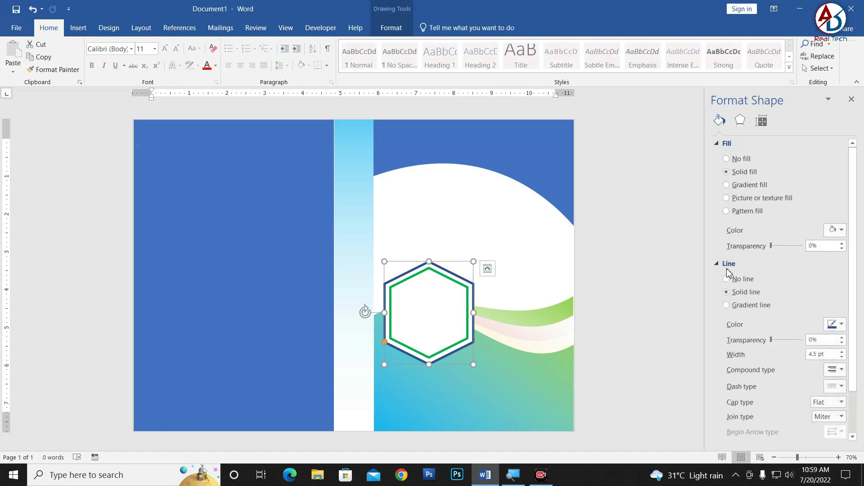
pyautogui.click(751, 306)
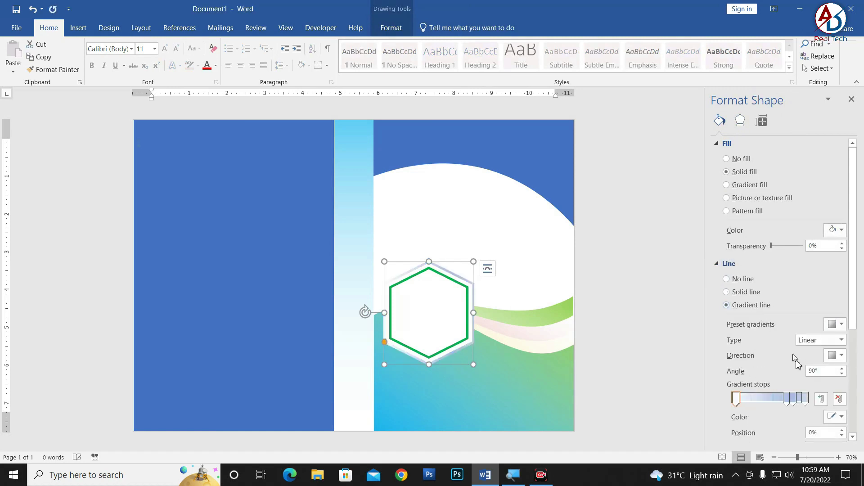
# Colour the outline gradient stops: 74% dark blue, 83% blue, 100% green
pyautogui.click(787, 401)
pyautogui.click(841, 417)
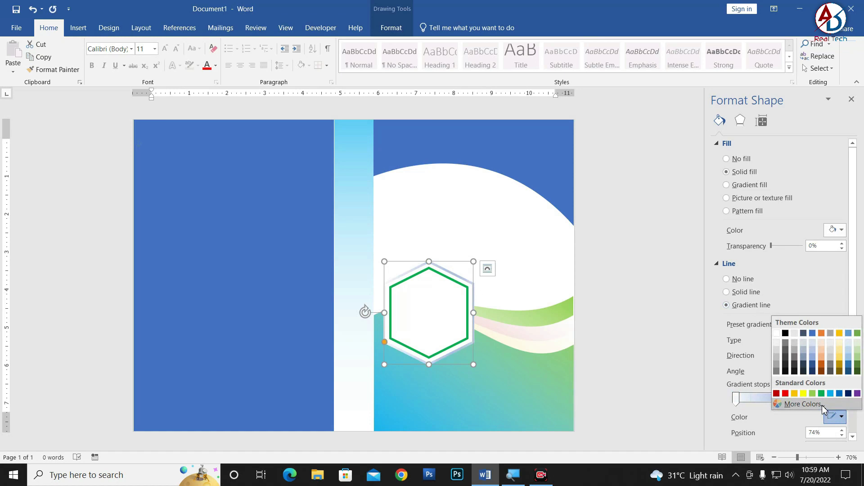
pyautogui.click(848, 395)
pyautogui.click(796, 403)
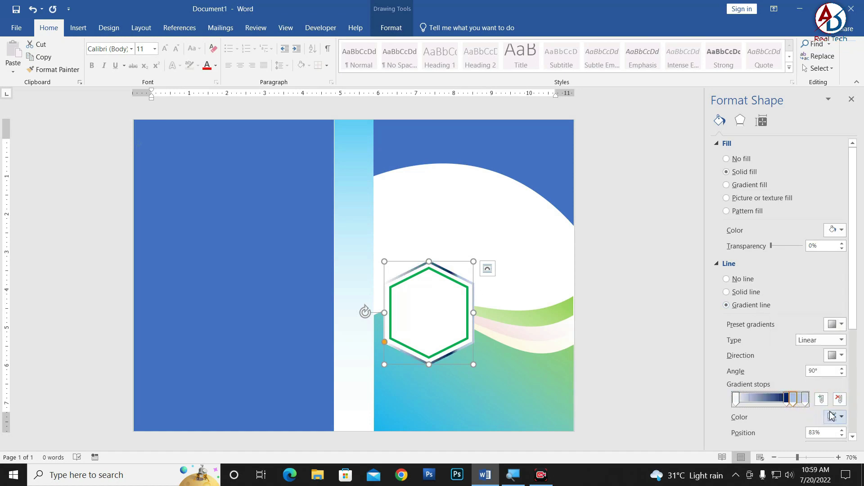
pyautogui.click(841, 417)
pyautogui.click(839, 394)
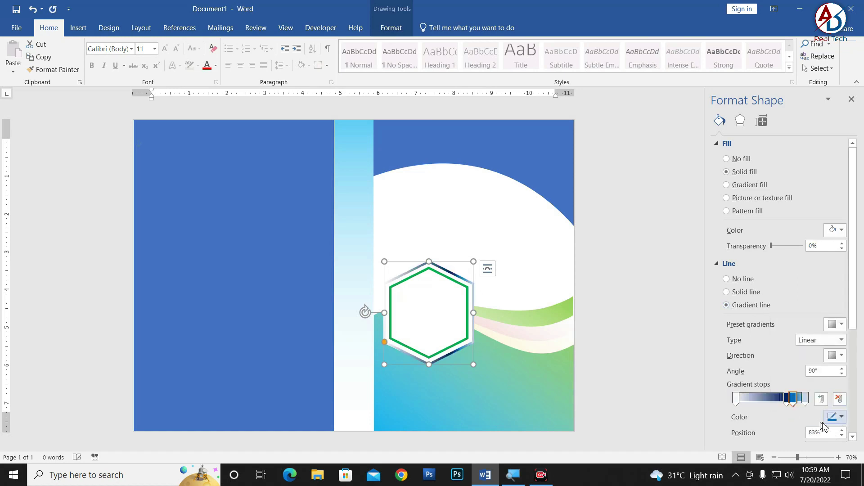
pyautogui.click(805, 399)
pyautogui.click(840, 417)
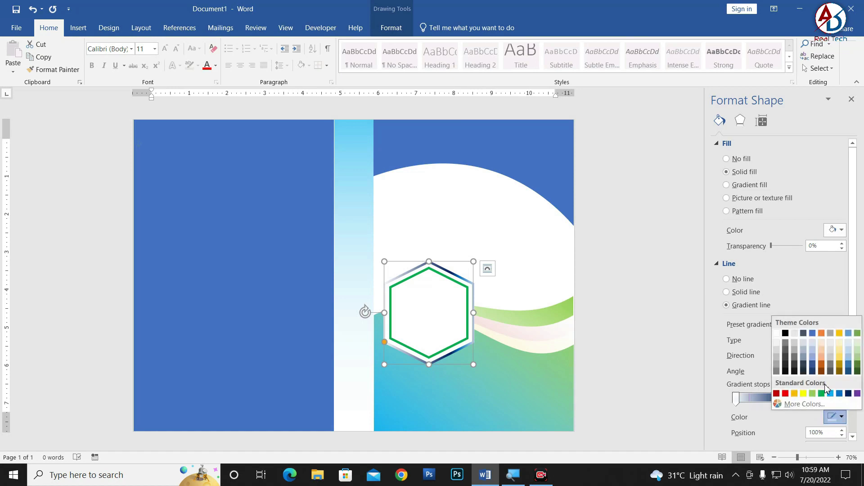
pyautogui.click(821, 394)
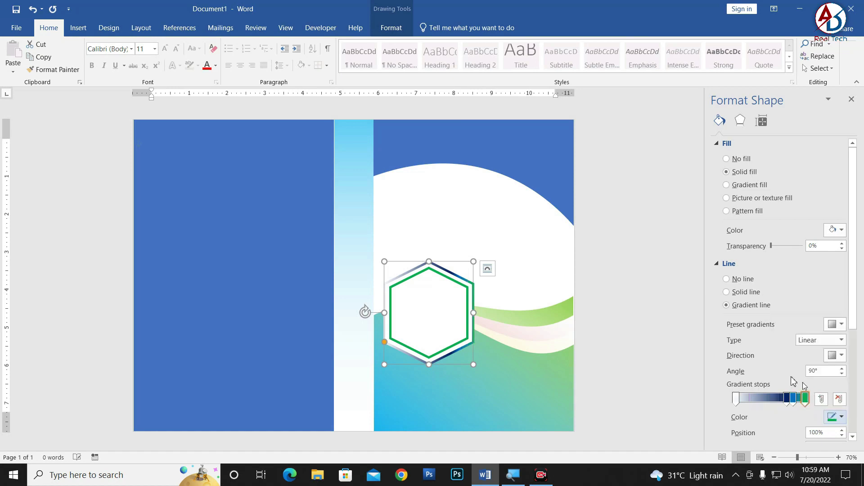
pyautogui.click(638, 242)
# Nudge the upper-right wave shape slightly lower on the page
pyautogui.keyDown('ctrl'); pyautogui.scroll(-2, 513, 270); pyautogui.keyUp('ctrl')
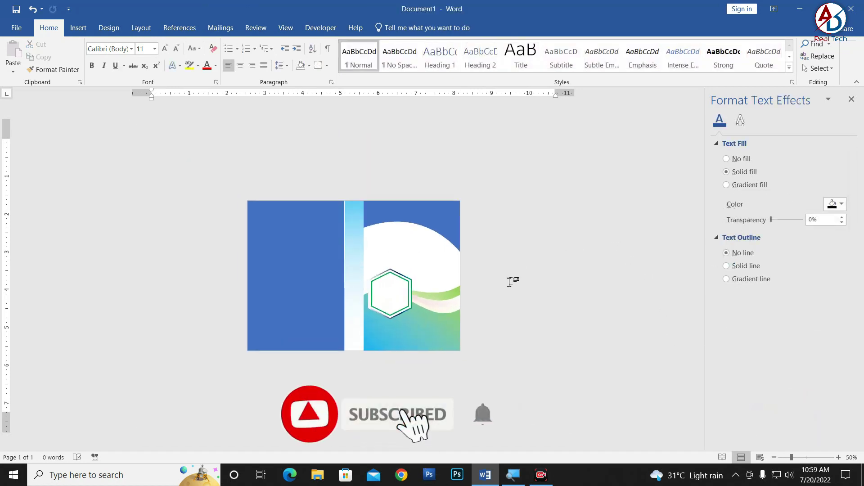
pyautogui.keyDown('ctrl'); pyautogui.scroll(3, 387, 224); pyautogui.keyUp('ctrl')
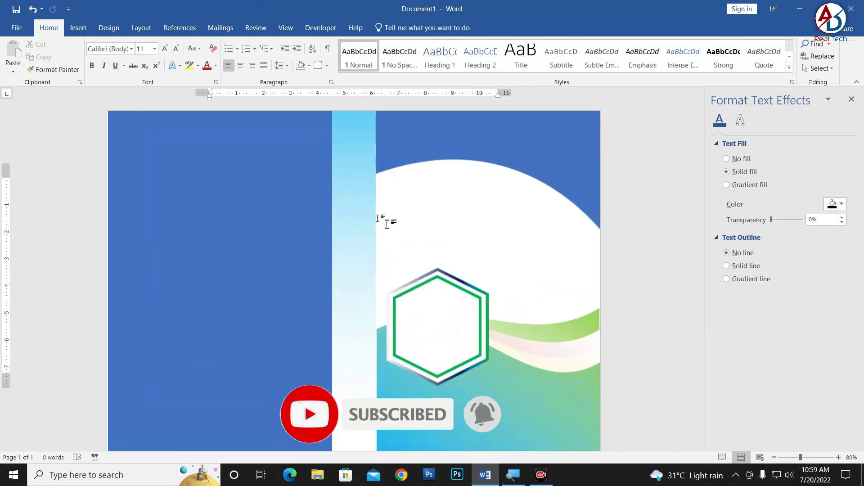
pyautogui.click(411, 154)
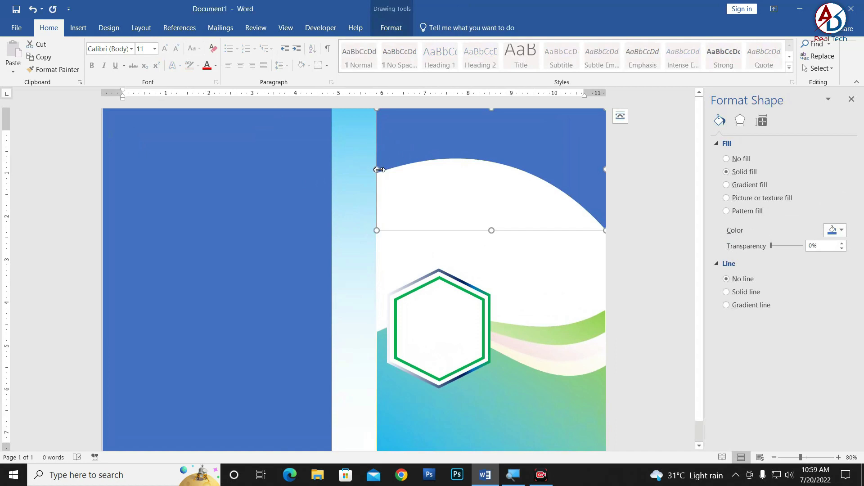
pyautogui.click(560, 219)
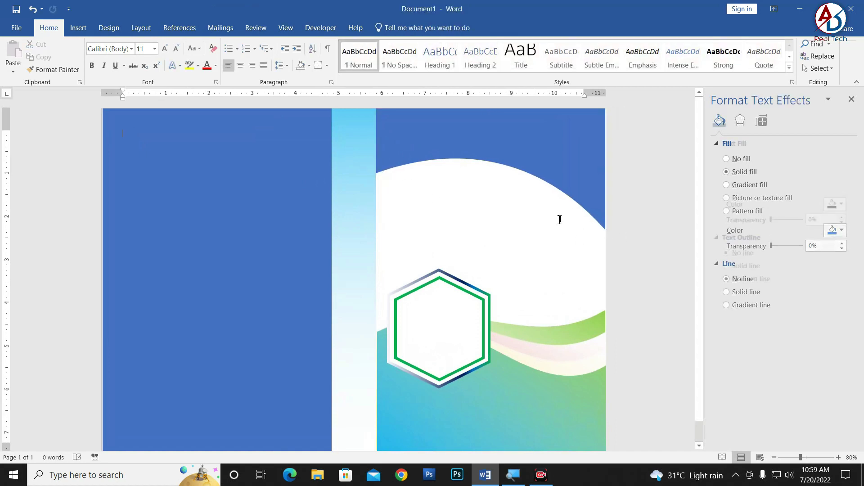
pyautogui.scroll(1, 511, 221)
pyautogui.scroll(1, 512, 222)
pyautogui.click(477, 155)
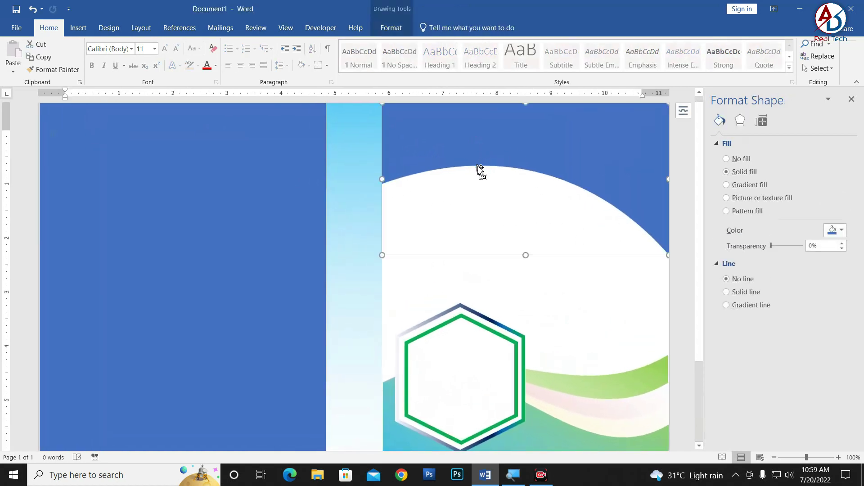
pyautogui.press('Down')
pyautogui.press('Down')
pyautogui.press('Down')
pyautogui.press('Down')
pyautogui.press('Down')
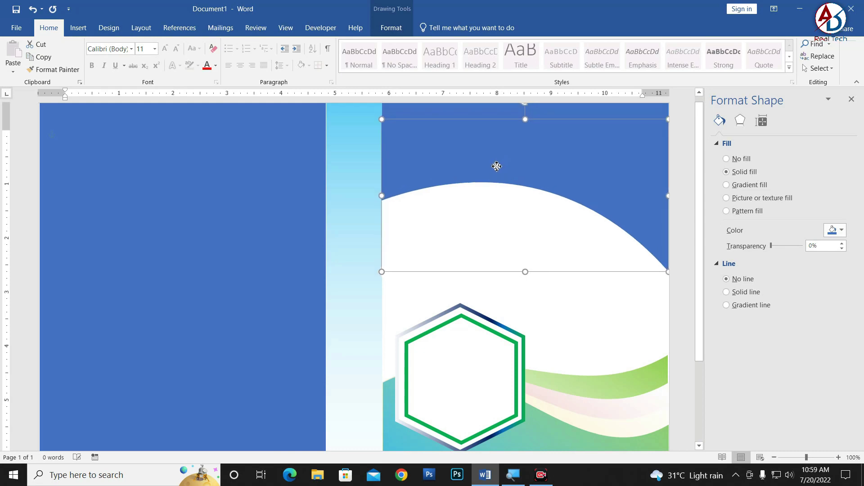
pyautogui.moveTo(497, 166); pyautogui.dragTo(498, 172)
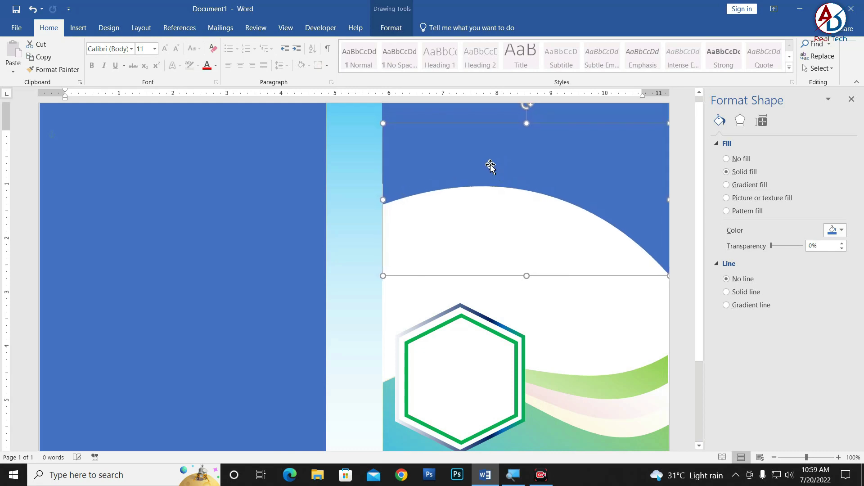
# Fill the wave shape gold
pyautogui.click(392, 28)
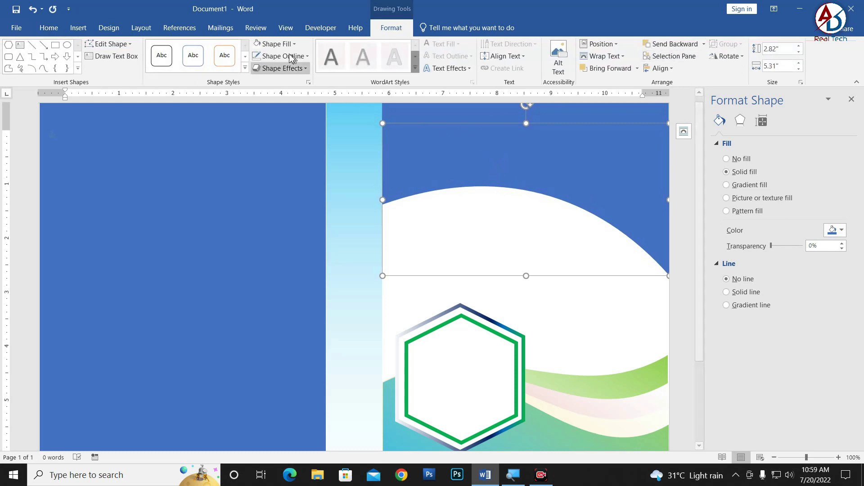
pyautogui.click(278, 44)
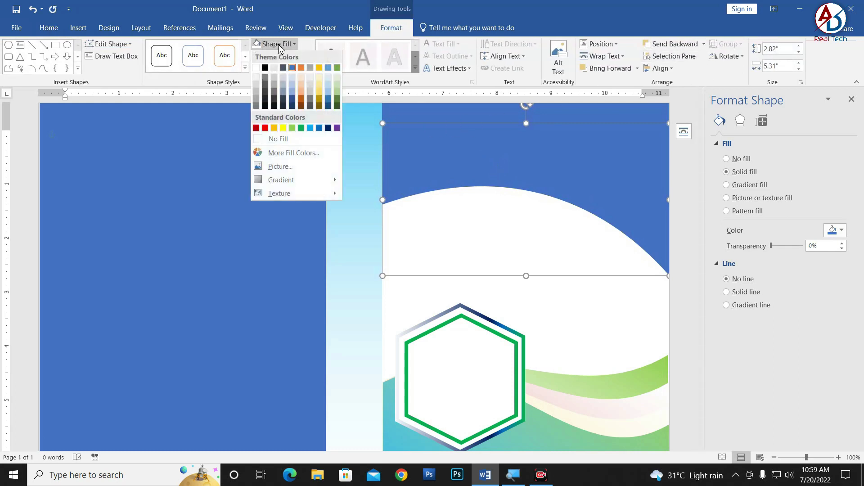
pyautogui.click(275, 129)
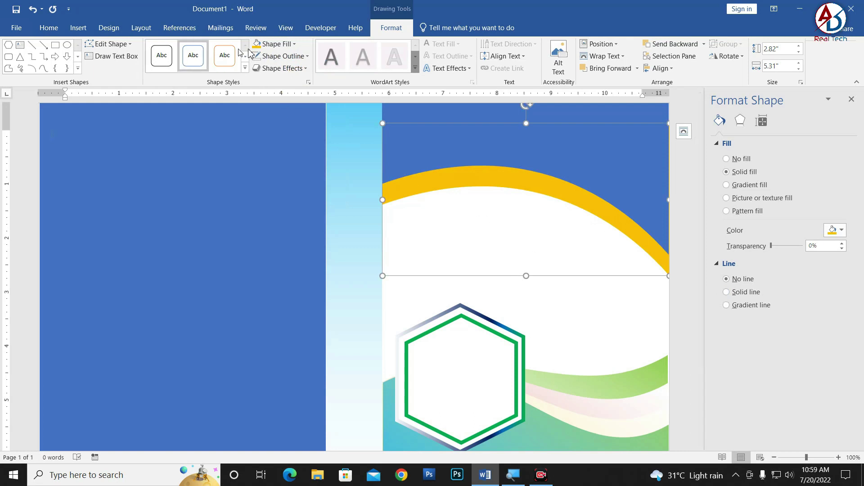
# Edit the wave's points so its curve bends down toward the right edge, 1.96" tall
pyautogui.click(111, 44)
pyautogui.click(116, 72)
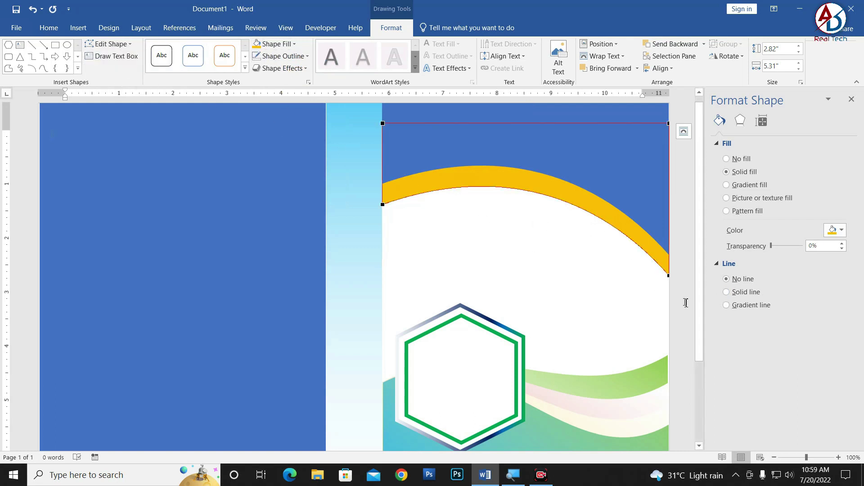
pyautogui.moveTo(670, 276); pyautogui.dragTo(668, 229)
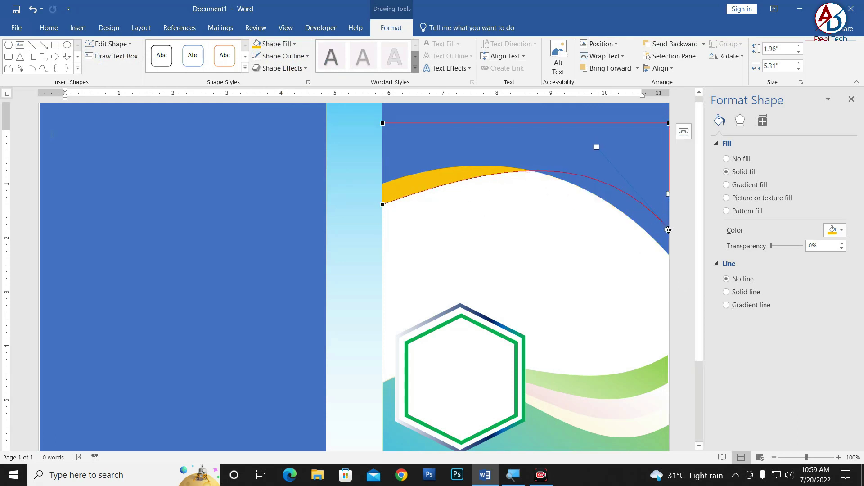
pyautogui.moveTo(595, 147); pyautogui.dragTo(517, 149)
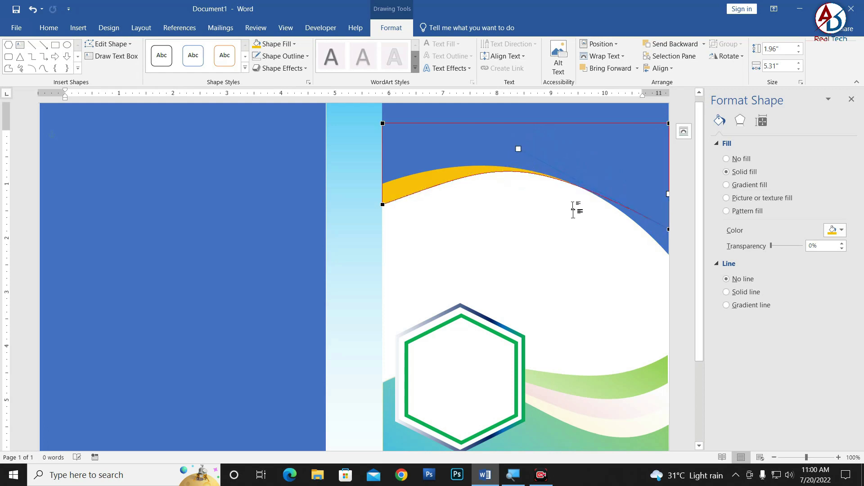
pyautogui.click(501, 251)
pyautogui.scroll(-5, 509, 255)
# Fill the top wave shape with a custom brighter blue, RGB 50, 155, 214
pyautogui.scroll(3, 485, 166)
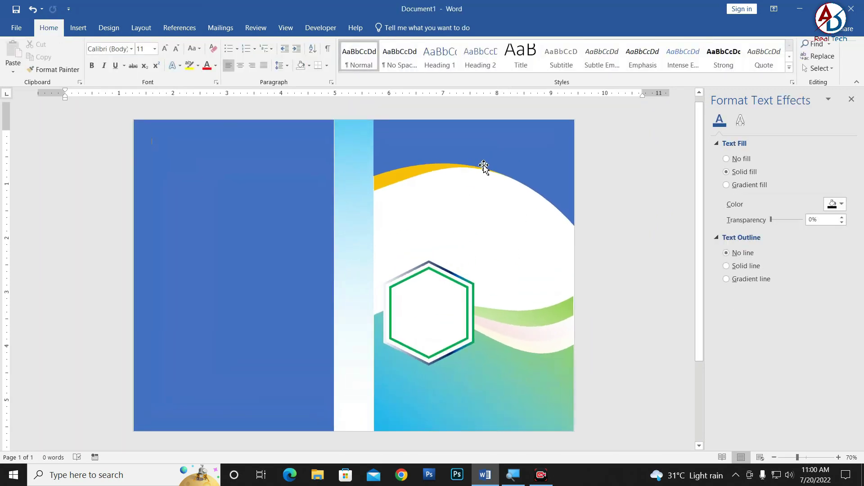
pyautogui.click(466, 155)
pyautogui.click(392, 27)
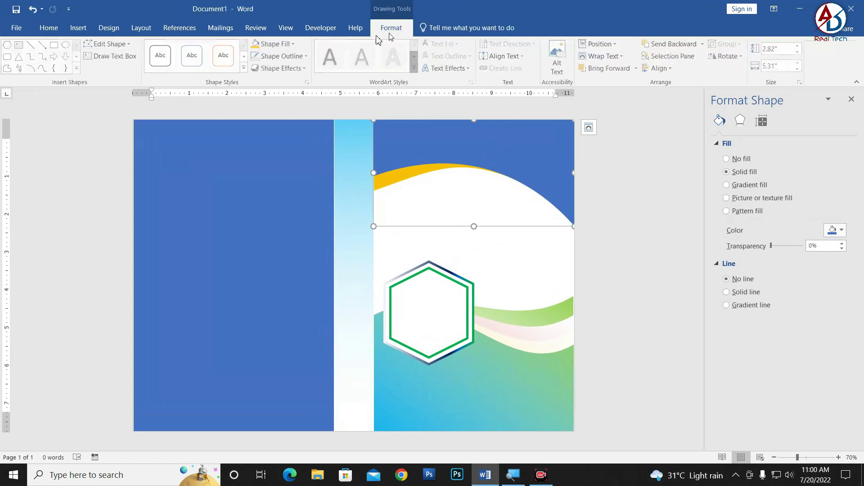
pyautogui.click(284, 47)
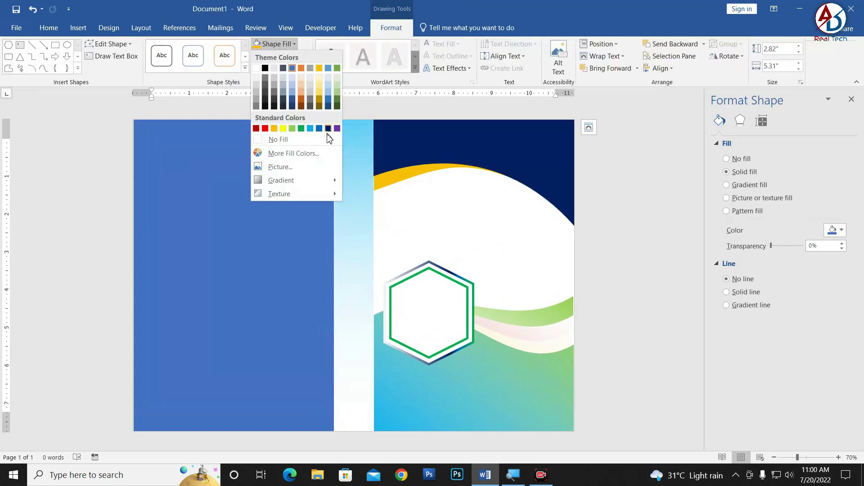
pyautogui.click(307, 156)
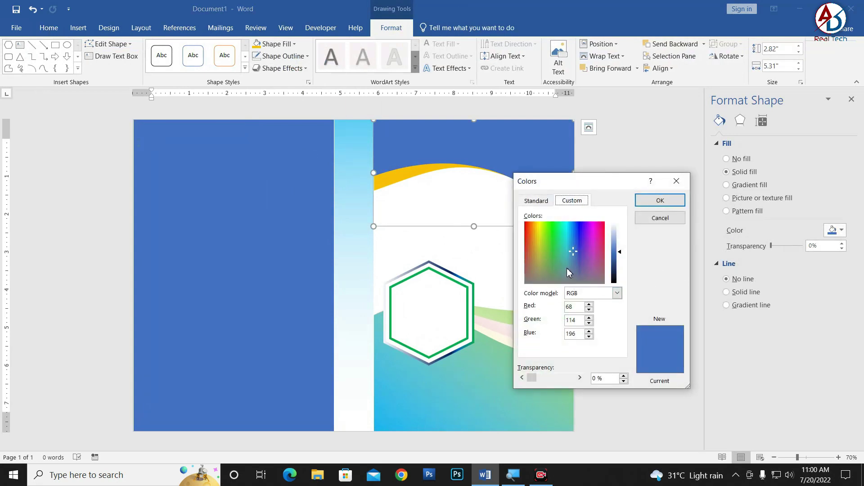
pyautogui.moveTo(573, 233); pyautogui.dragTo(568, 228)
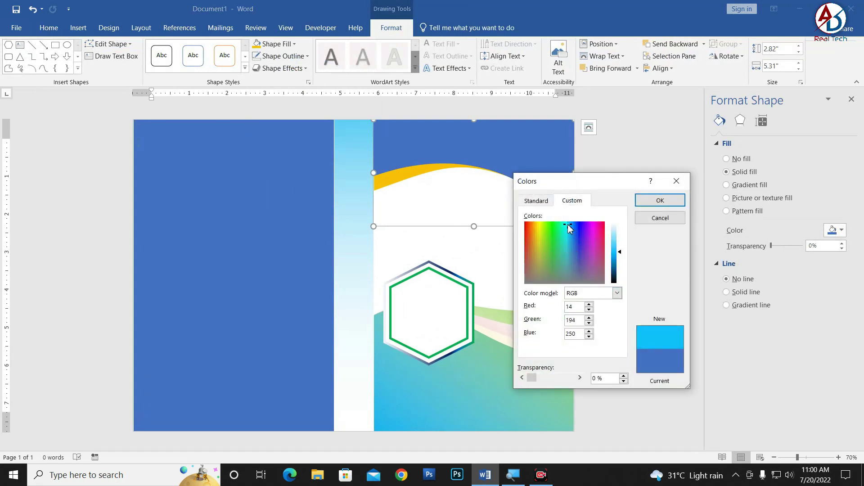
pyautogui.click(540, 203)
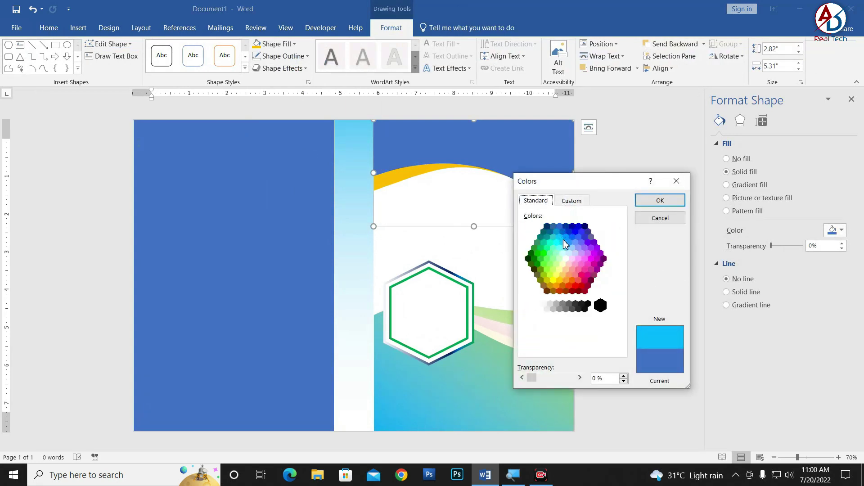
pyautogui.click(572, 200)
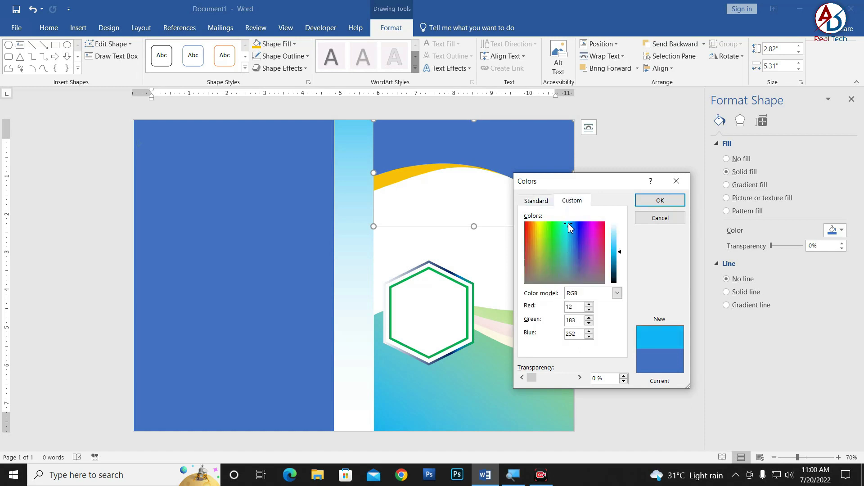
pyautogui.moveTo(569, 228); pyautogui.dragTo(571, 253)
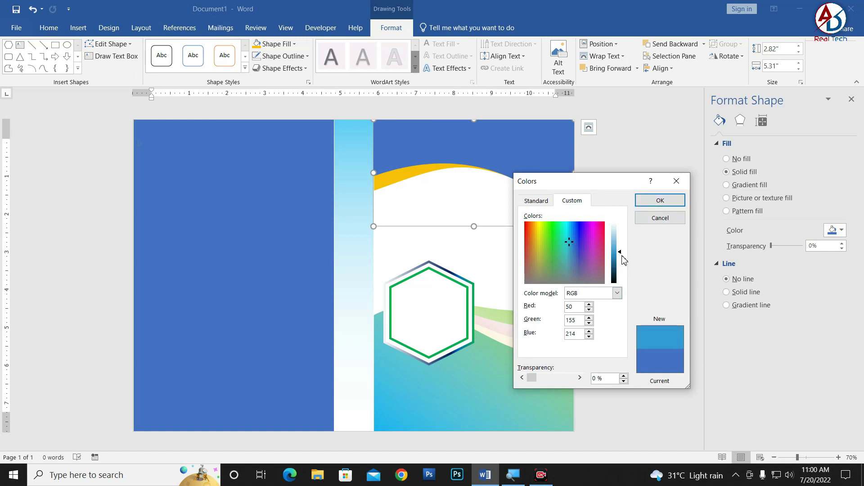
pyautogui.moveTo(621, 256); pyautogui.dragTo(621, 259)
pyautogui.click(660, 201)
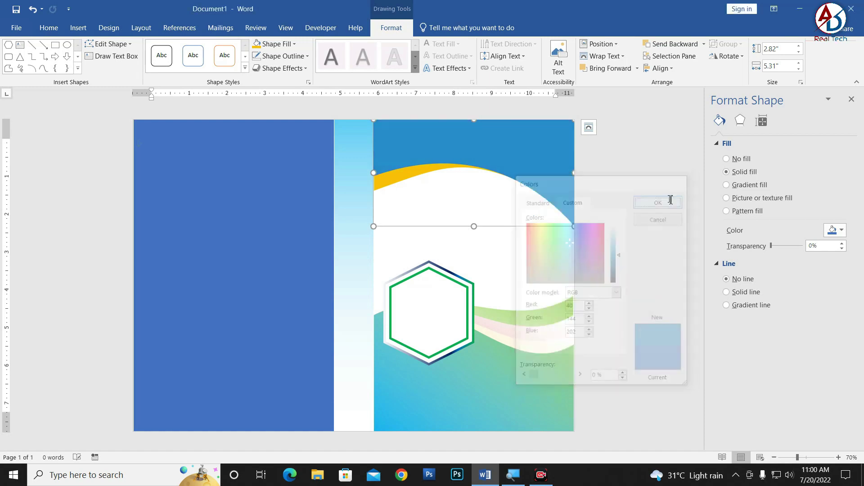
pyautogui.click(283, 57)
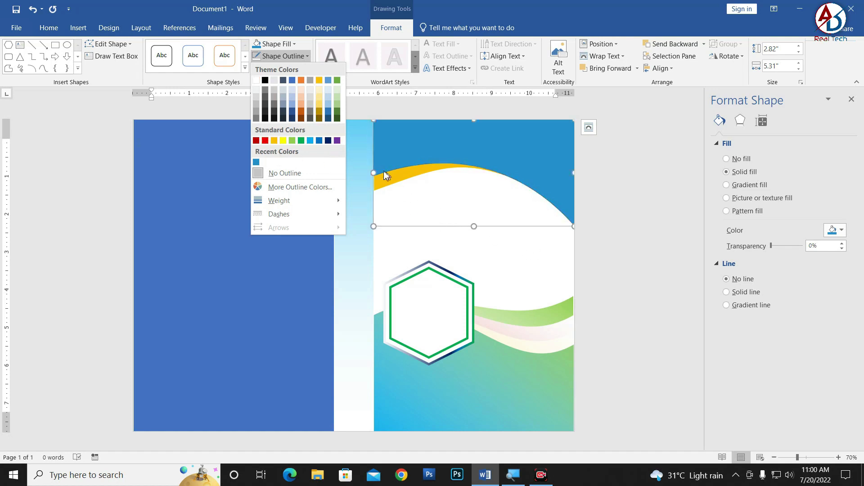
# Give the top wave shape a solid white outline weighted 2¼ pt
pyautogui.click(257, 81)
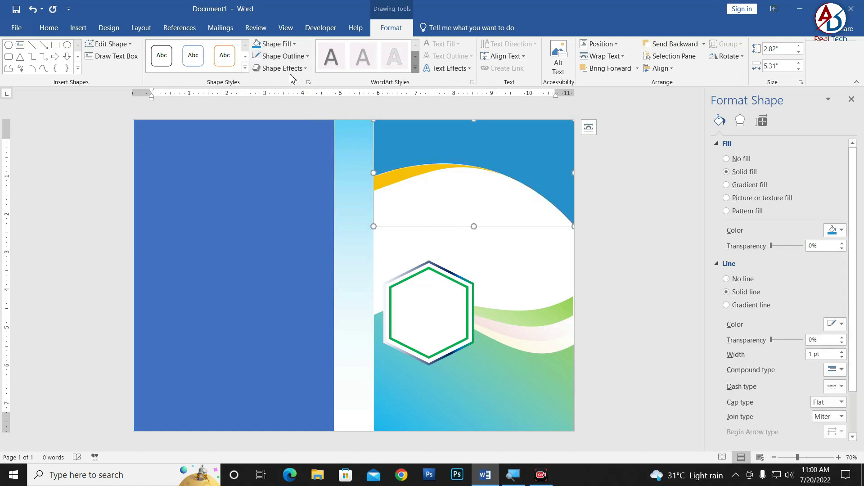
pyautogui.click(283, 56)
pyautogui.click(297, 180)
pyautogui.hotkey('ctrl', 'z')
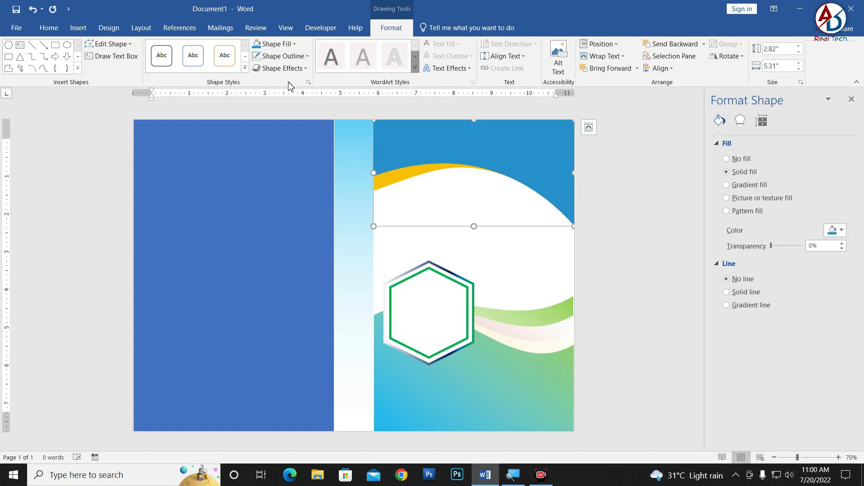
pyautogui.click(281, 57)
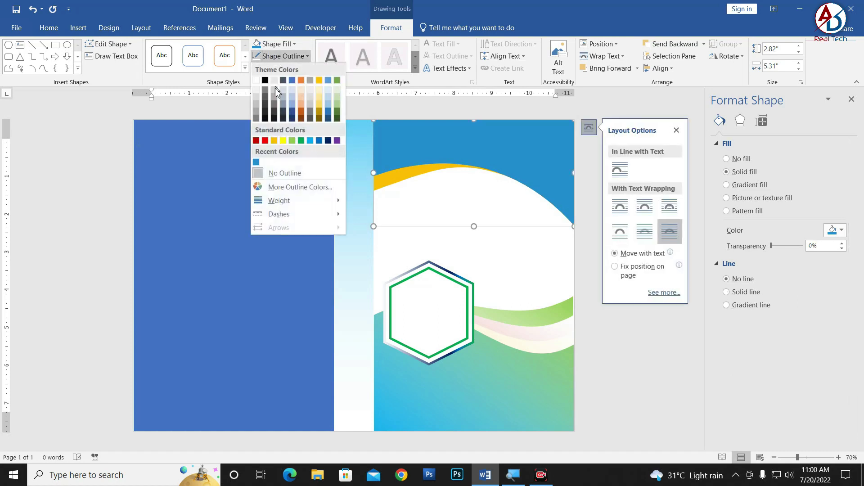
pyautogui.click(257, 83)
pyautogui.click(676, 130)
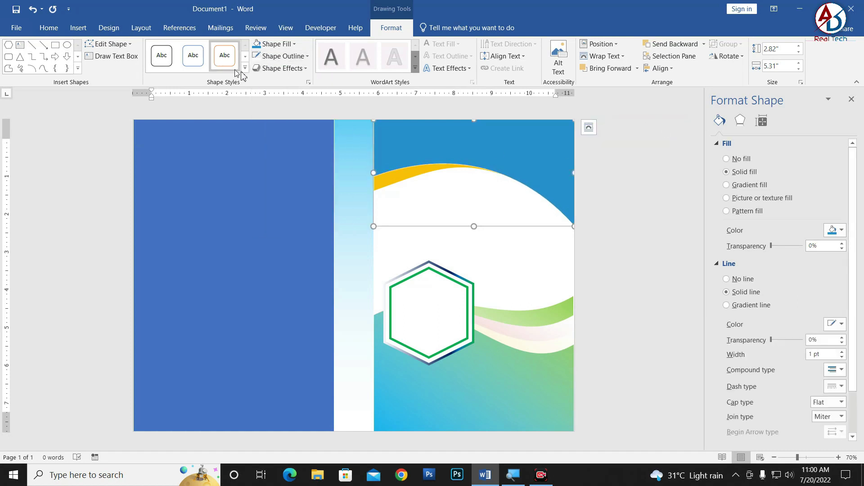
pyautogui.click(280, 55)
pyautogui.moveTo(279, 201)
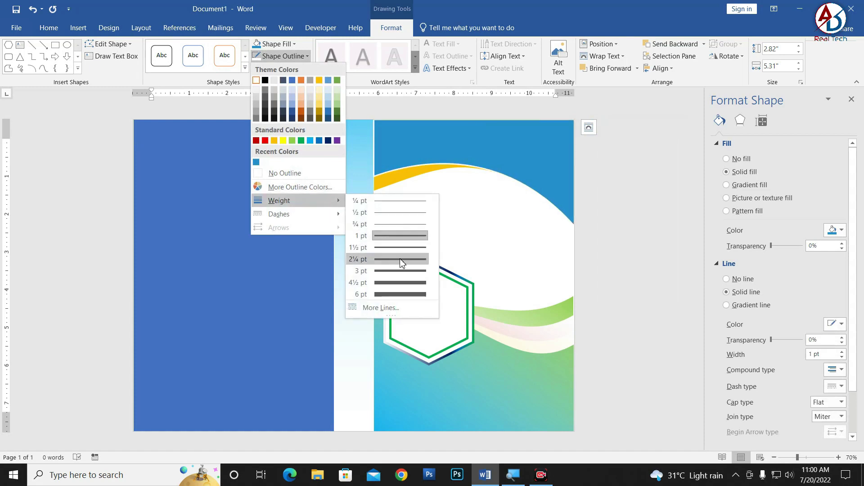
pyautogui.click(401, 261)
pyautogui.keyDown('ctrl'); pyautogui.scroll(2, 459, 194); pyautogui.keyUp('ctrl')
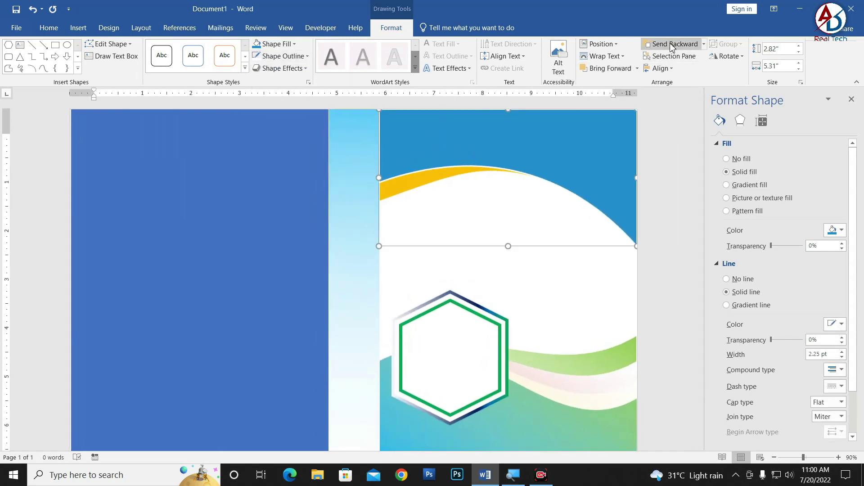
# Bring the light-blue vertical strip forward three layers
pyautogui.click(369, 189)
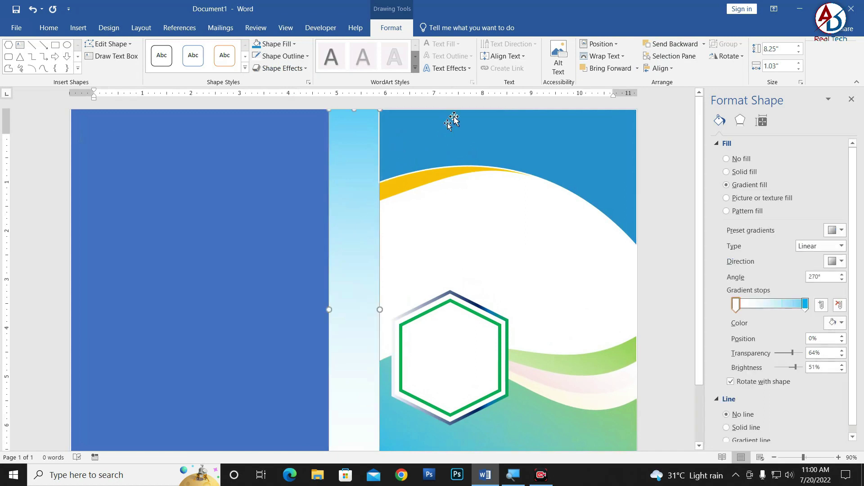
pyautogui.click(608, 70)
pyautogui.click(608, 70)
pyautogui.click(608, 70)
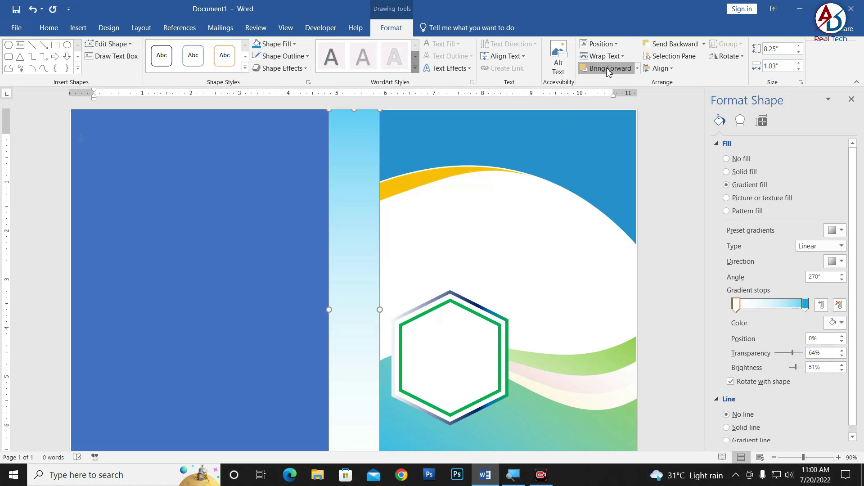
pyautogui.click(527, 253)
# Stretch the top wave shape to the right page edge, slightly taller and wider left
pyautogui.click(636, 184)
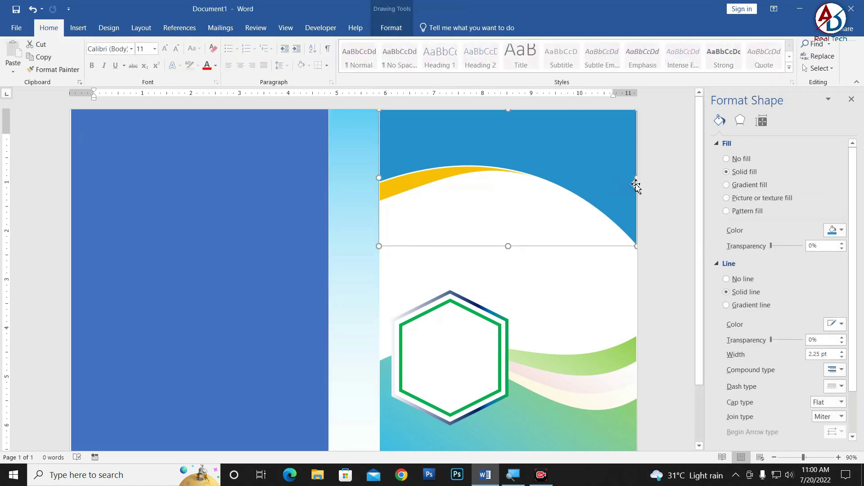
pyautogui.moveTo(636, 178); pyautogui.dragTo(639, 179)
pyautogui.click(675, 216)
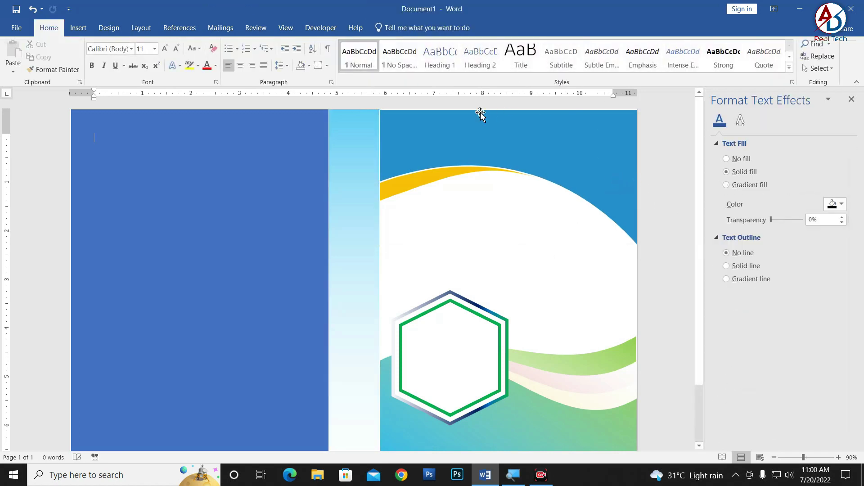
pyautogui.click(481, 113)
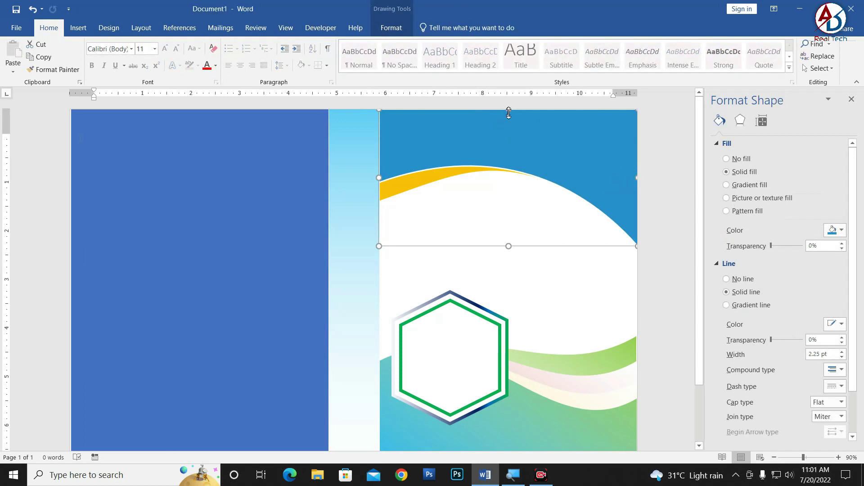
pyautogui.moveTo(509, 107); pyautogui.dragTo(508, 108)
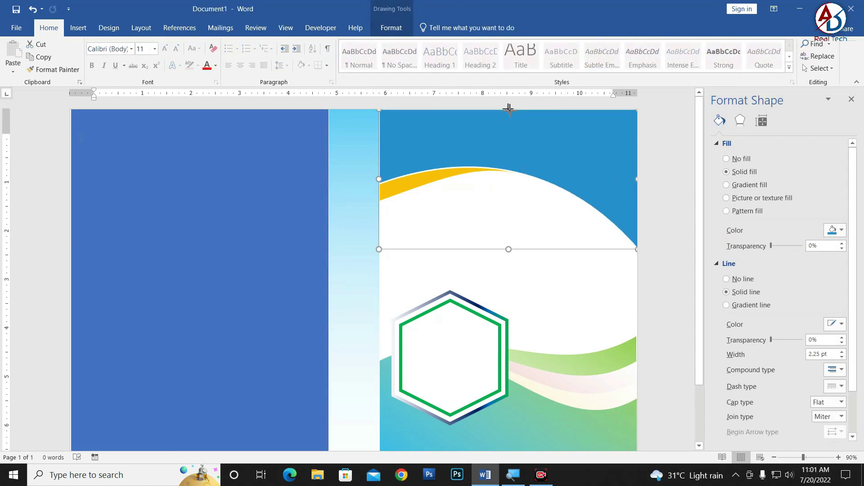
pyautogui.moveTo(379, 180); pyautogui.dragTo(376, 180)
pyautogui.click(483, 282)
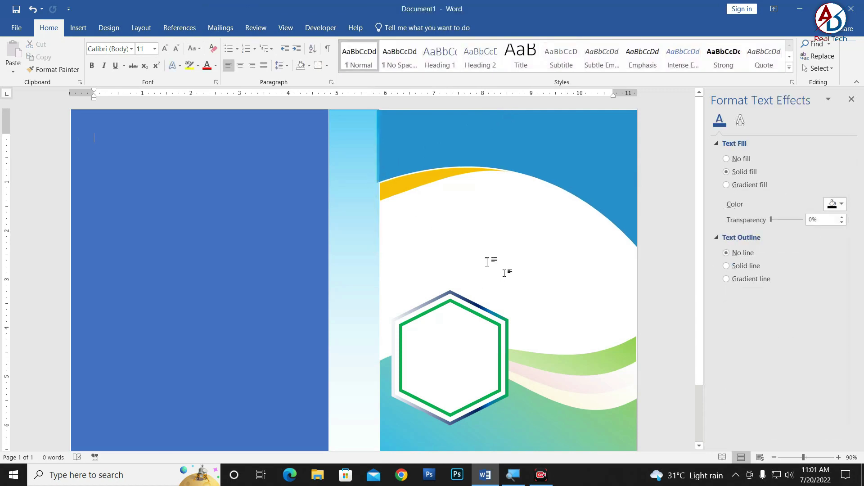
# Set the light-blue strip's gradient stop brightness to 0% and adjust its transparency
pyautogui.click(406, 157)
pyautogui.click(344, 170)
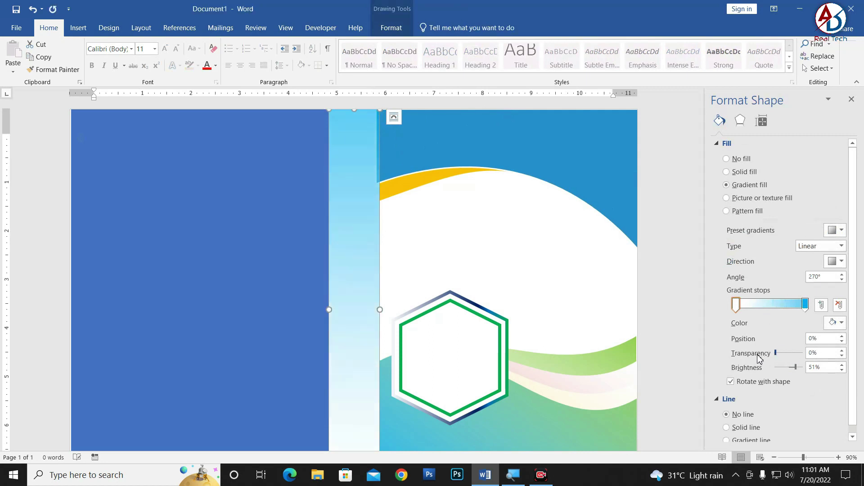
pyautogui.moveTo(792, 355)
pyautogui.mouseDown()
pyautogui.moveTo(823, 358)
pyautogui.moveTo(822, 375)
pyautogui.moveTo(788, 375)
pyautogui.mouseUp()
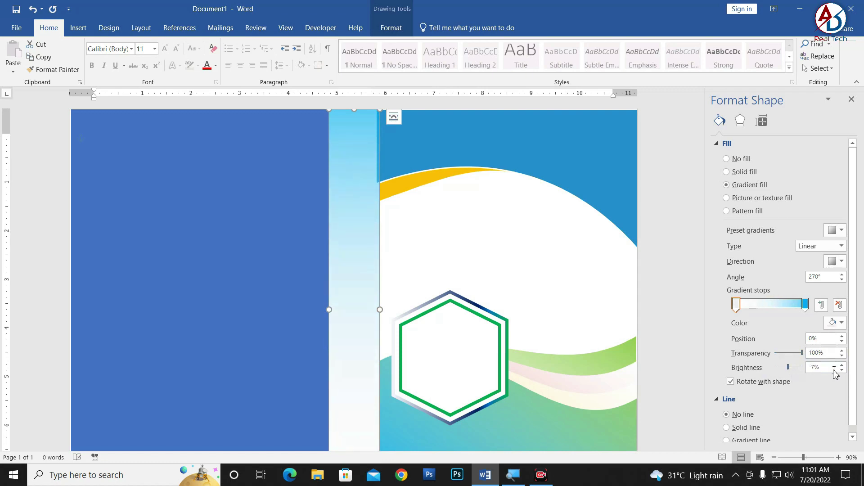
pyautogui.click(789, 368)
pyautogui.click(817, 353)
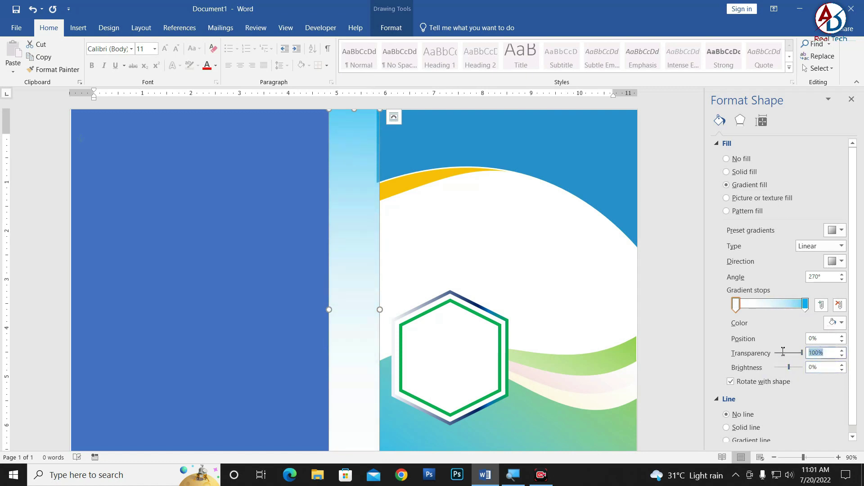
# Enter 0 for the strip's stop transparency and align the top wave's left edge with the strip
pyautogui.write('0')
pyautogui.click(518, 274)
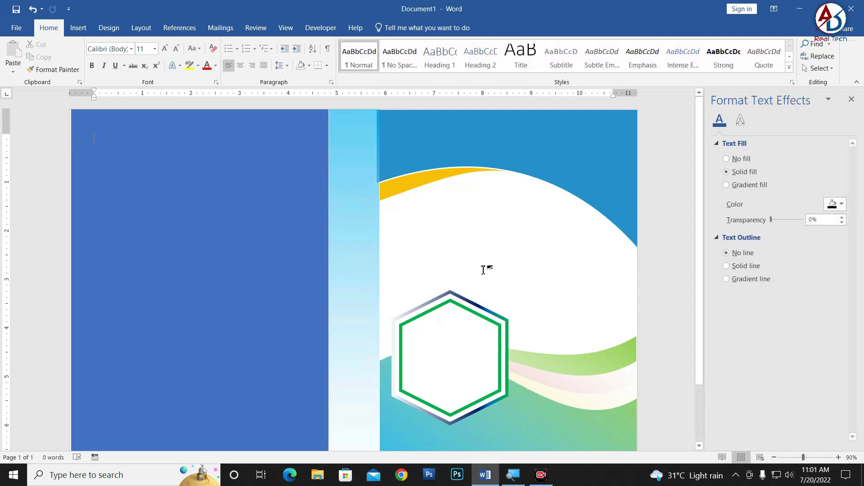
pyautogui.keyDown('ctrl'); pyautogui.scroll(-1, 492, 281); pyautogui.keyUp('ctrl')
pyautogui.keyDown('ctrl'); pyautogui.scroll(-3, 517, 303); pyautogui.keyUp('ctrl')
pyautogui.keyDown('ctrl'); pyautogui.scroll(3, 518, 303); pyautogui.keyUp('ctrl')
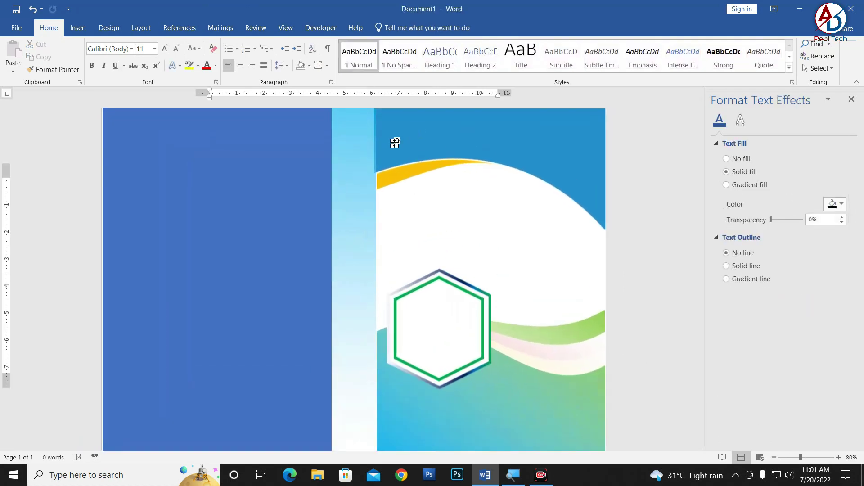
pyautogui.keyDown('ctrl'); pyautogui.scroll(2, 454, 202); pyautogui.keyUp('ctrl')
pyautogui.click(421, 162)
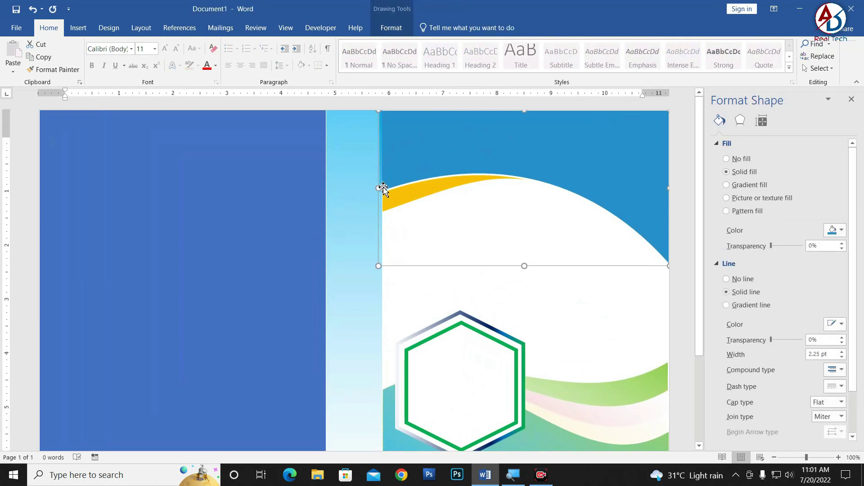
pyautogui.moveTo(378, 189); pyautogui.dragTo(380, 190)
pyautogui.click(532, 308)
pyautogui.keyDown('ctrl'); pyautogui.scroll(-4, 532, 308); pyautogui.keyUp('ctrl')
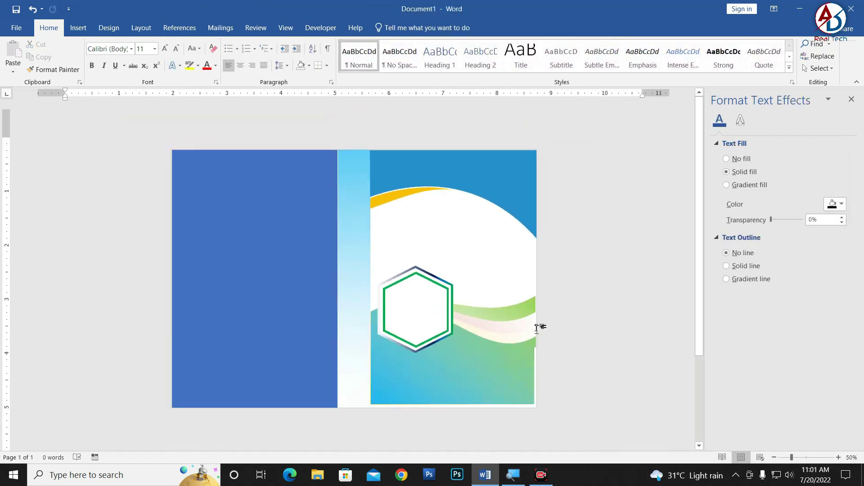
pyautogui.keyDown('ctrl'); pyautogui.scroll(1, 416, 226); pyautogui.keyUp('ctrl')
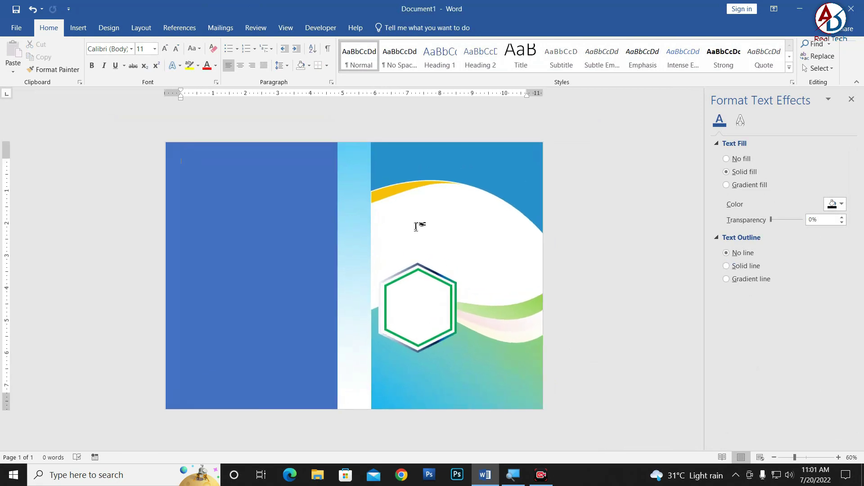
pyautogui.click(388, 194)
pyautogui.click(517, 256)
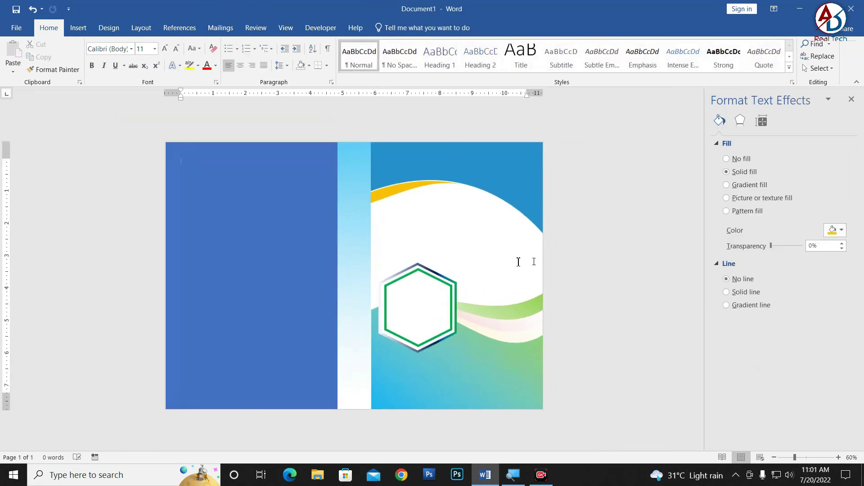
# Draw a rectangle across the right panel and send it behind text
pyautogui.keyDown('ctrl'); pyautogui.scroll(-2, 494, 250); pyautogui.keyUp('ctrl')
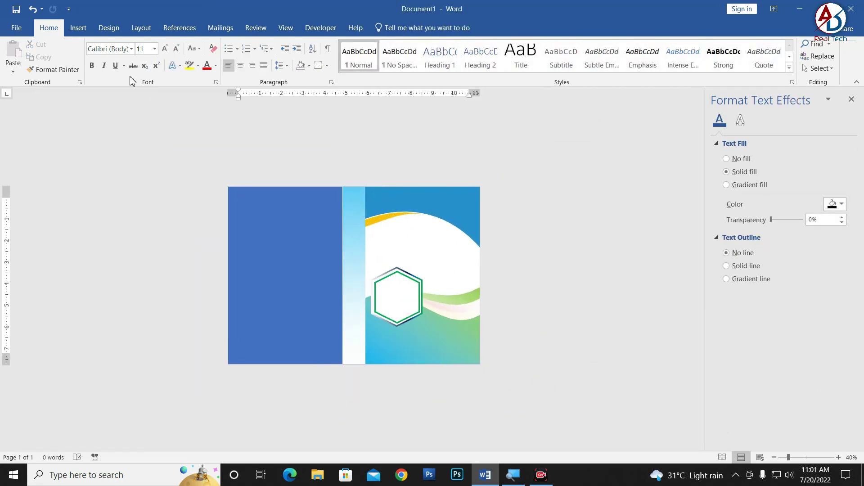
pyautogui.click(78, 27)
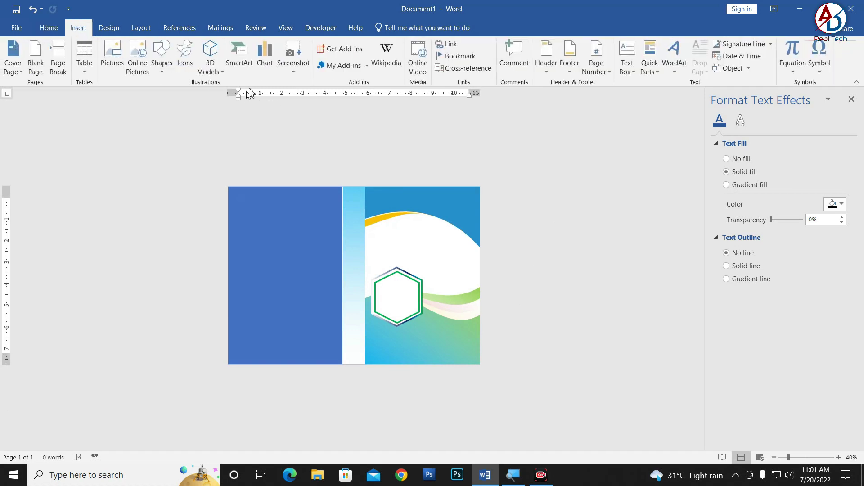
pyautogui.click(163, 68)
pyautogui.click(208, 101)
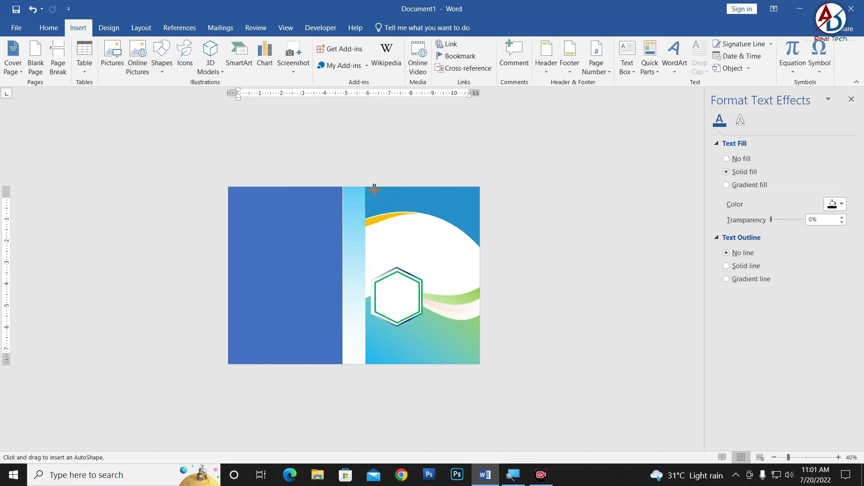
pyautogui.moveTo(365, 187); pyautogui.dragTo(480, 364)
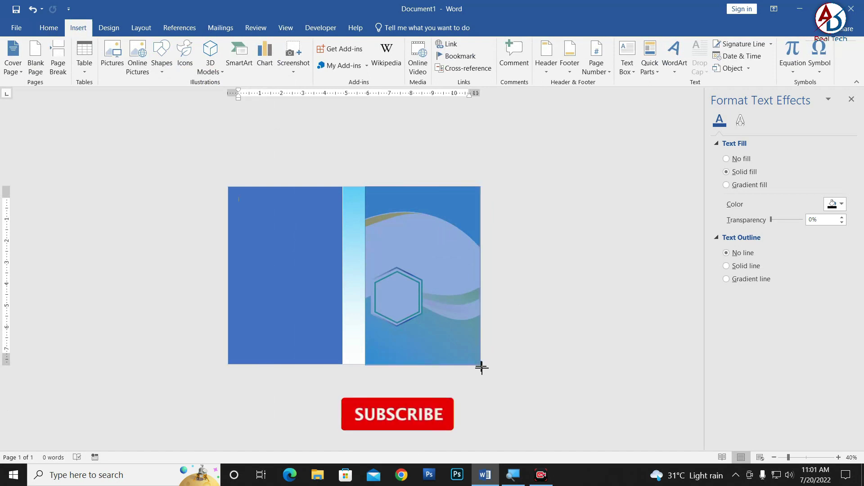
pyautogui.keyDown('ctrl'); pyautogui.scroll(3, 513, 227); pyautogui.keyUp('ctrl')
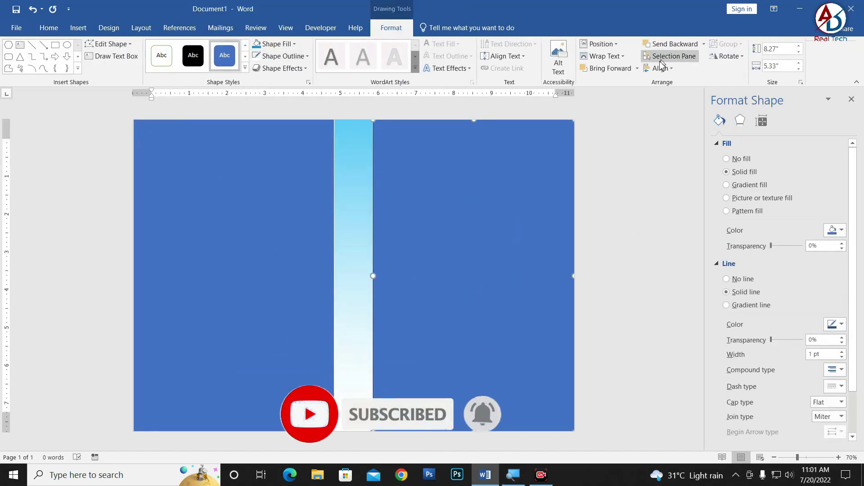
pyautogui.click(703, 43)
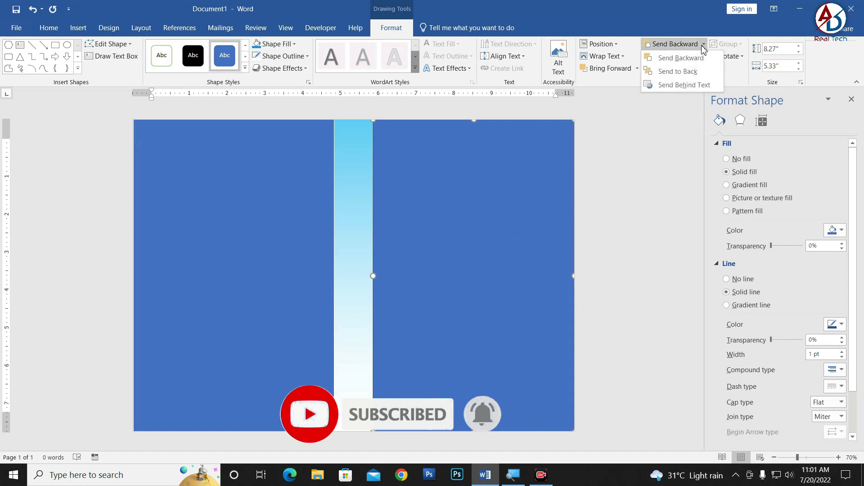
pyautogui.click(681, 85)
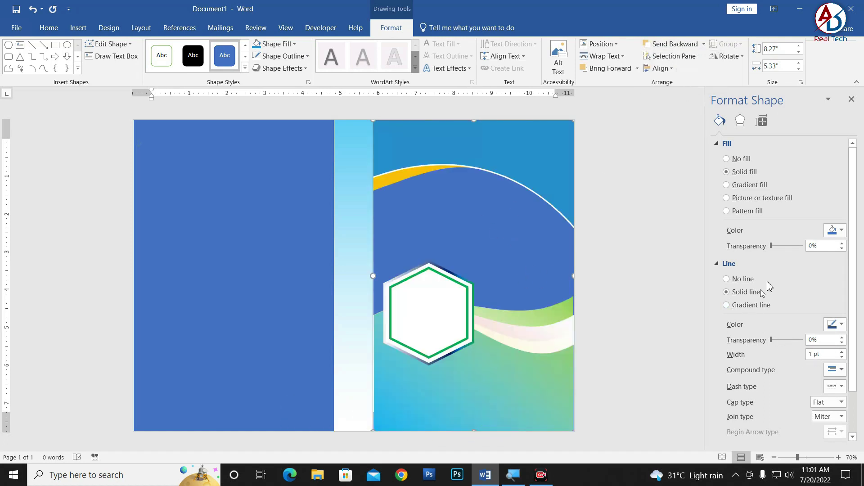
# Give the right-panel rectangle a Linear Up gradient, first stop at 55% brightened toward white
pyautogui.click(756, 185)
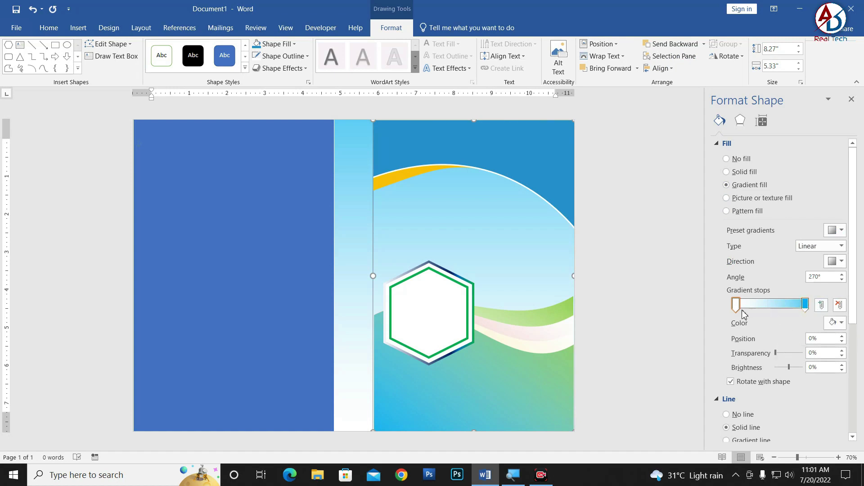
pyautogui.click(837, 261)
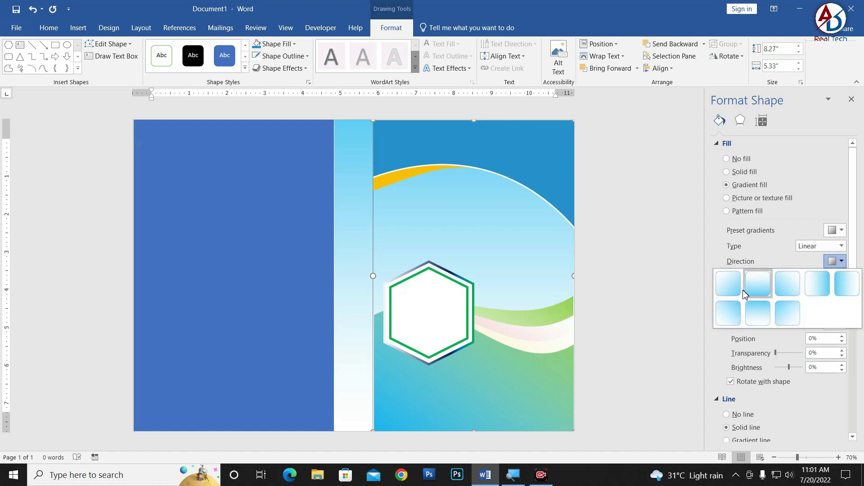
pyautogui.click(756, 320)
pyautogui.moveTo(741, 309); pyautogui.dragTo(776, 311)
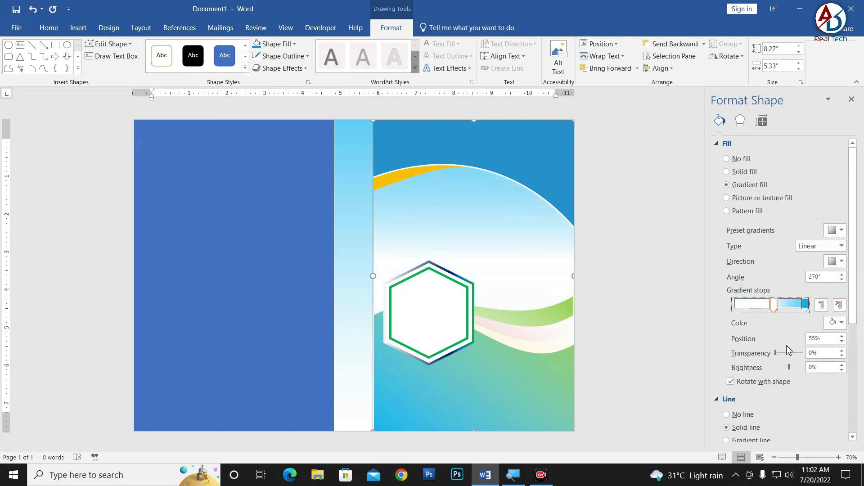
pyautogui.moveTo(790, 369)
pyautogui.mouseDown()
pyautogui.moveTo(800, 369)
pyautogui.moveTo(781, 368)
pyautogui.moveTo(802, 368)
pyautogui.moveTo(792, 353)
pyautogui.mouseUp()
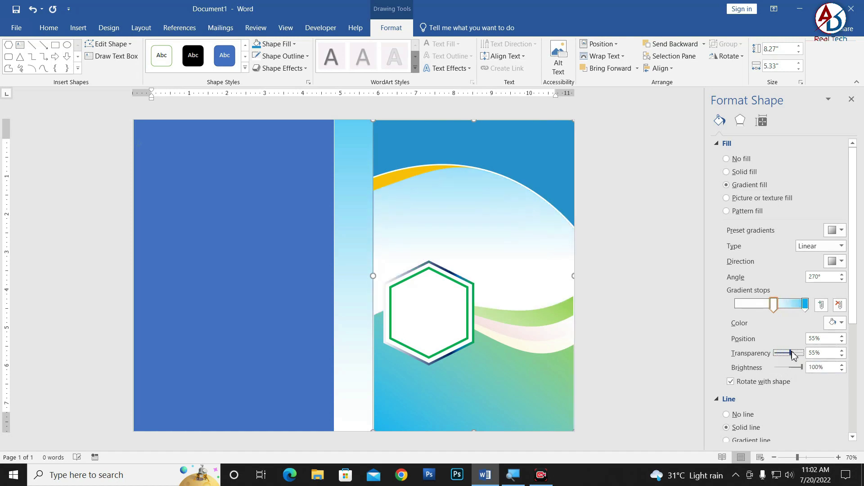
pyautogui.click(640, 310)
# Delete the blue left panel
pyautogui.scroll(-4, 572, 331)
pyautogui.scroll(2, 575, 328)
pyautogui.scroll(1, 540, 331)
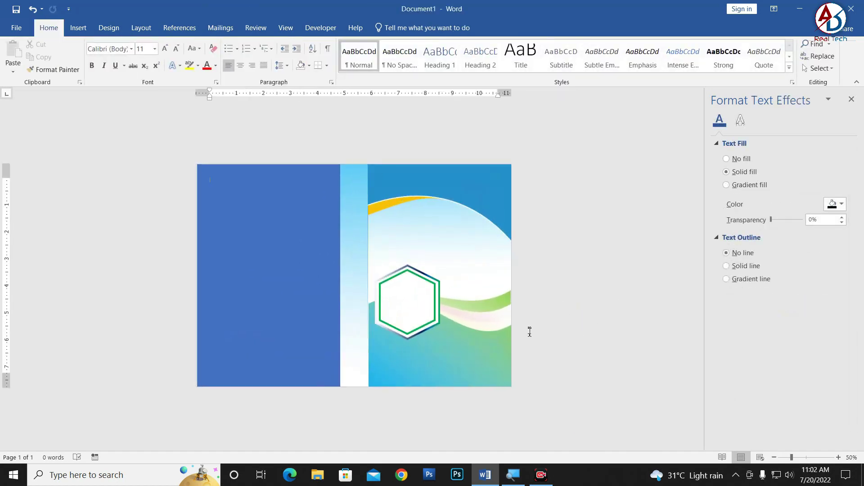
pyautogui.scroll(1, 572, 324)
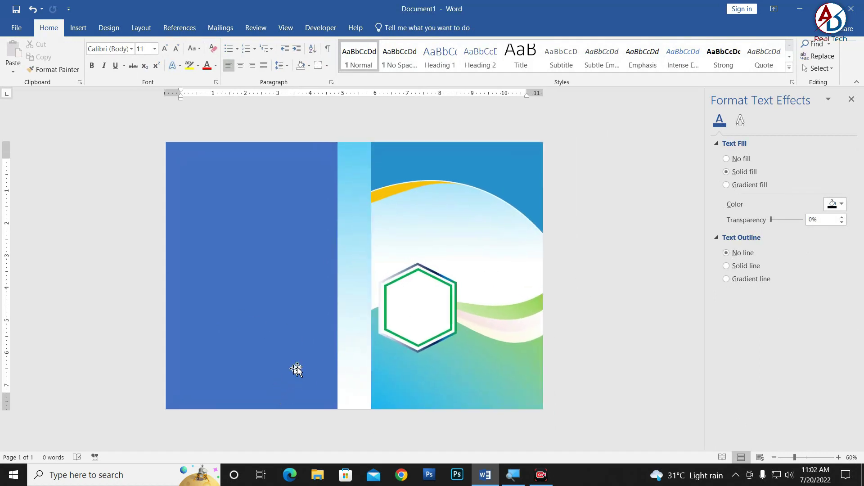
pyautogui.click(168, 299)
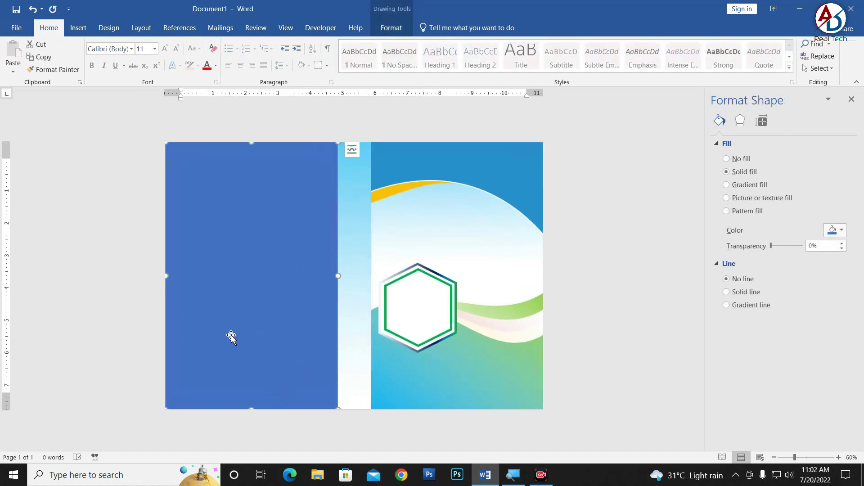
pyautogui.press('Delete')
# Draw a rectangle in the page's top-left area
pyautogui.scroll(1, 323, 278)
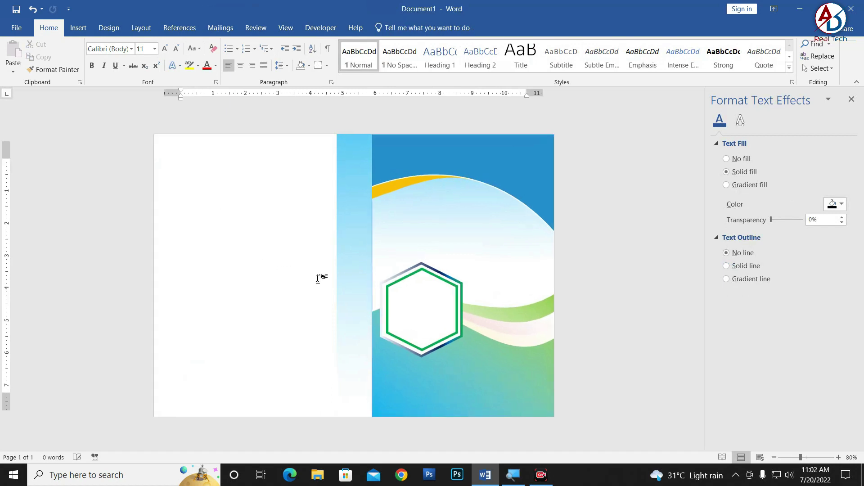
pyautogui.scroll(1, 371, 209)
pyautogui.scroll(-1, 309, 222)
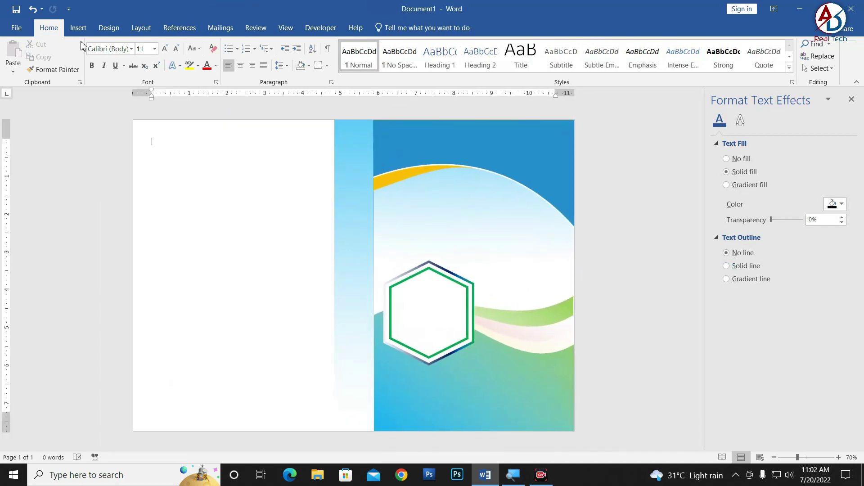
pyautogui.click(78, 27)
pyautogui.click(161, 56)
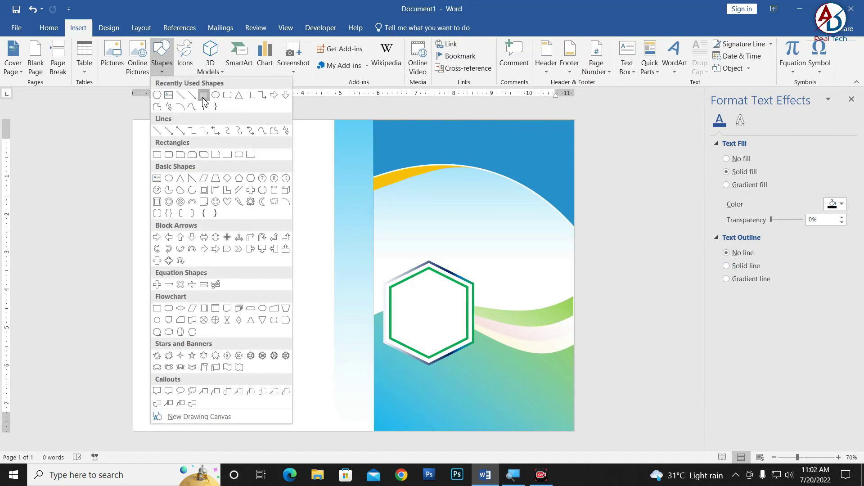
pyautogui.click(203, 90)
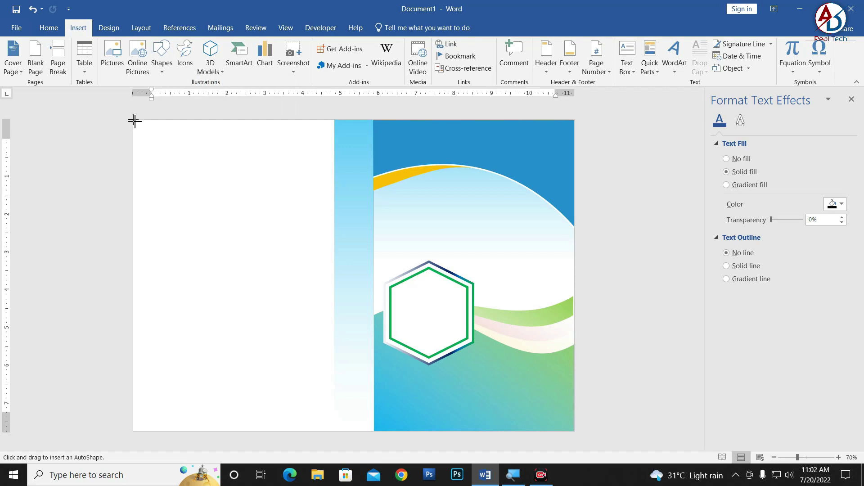
pyautogui.moveTo(134, 120); pyautogui.dragTo(336, 251)
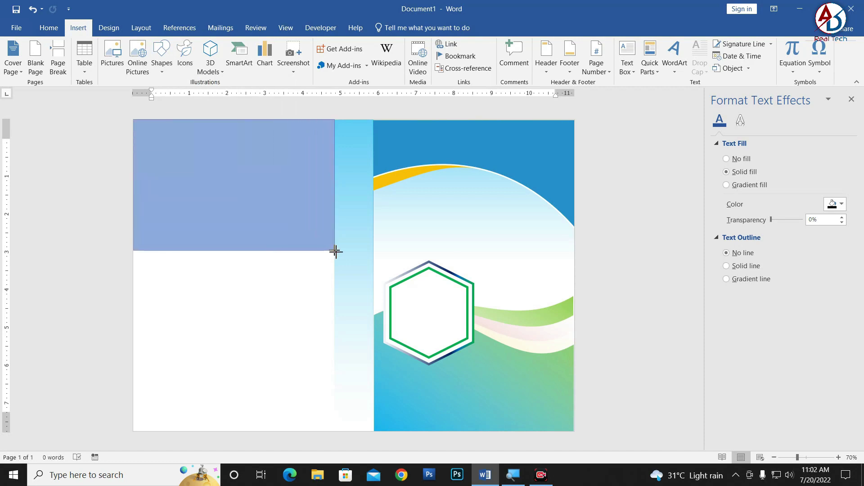
# Edit the rectangle's points, lowering the bottom-right and raising the bottom-left corner to slant its lower edge
pyautogui.scroll(1, 290, 280)
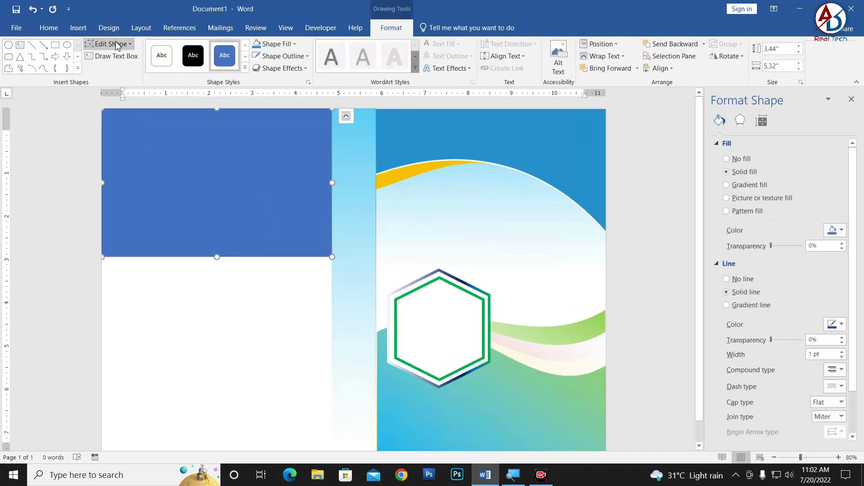
pyautogui.click(116, 45)
pyautogui.click(118, 74)
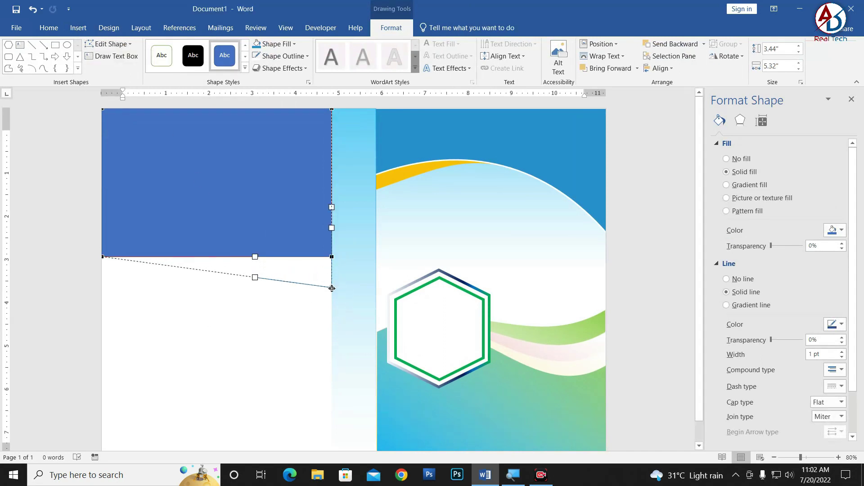
pyautogui.moveTo(331, 257); pyautogui.dragTo(332, 287)
pyautogui.moveTo(105, 255); pyautogui.dragTo(103, 203)
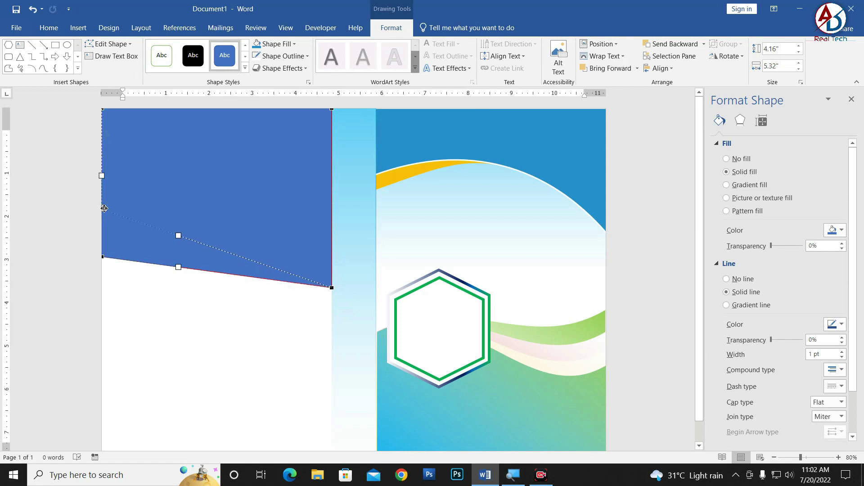
pyautogui.click(191, 301)
pyautogui.scroll(-4, 241, 283)
pyautogui.scroll(1, 239, 283)
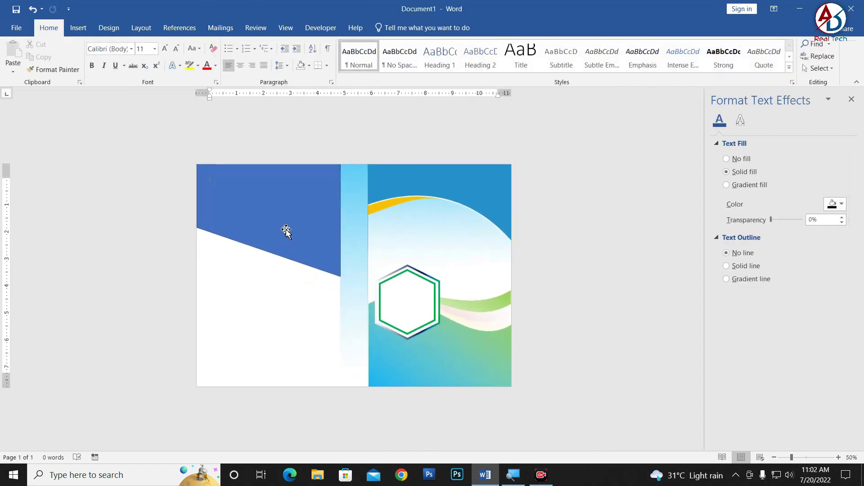
# Remove the slanted panel's outline and fill it with the recently used blue
pyautogui.click(285, 229)
pyautogui.click(391, 28)
pyautogui.click(283, 56)
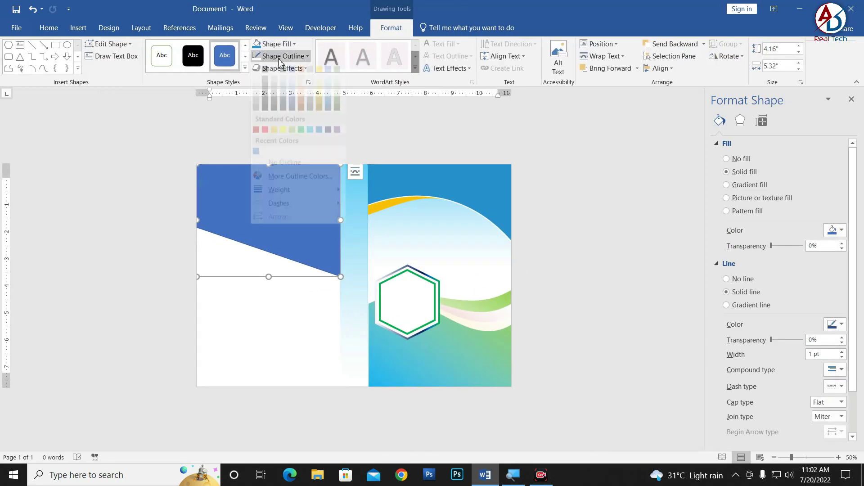
pyautogui.click(279, 172)
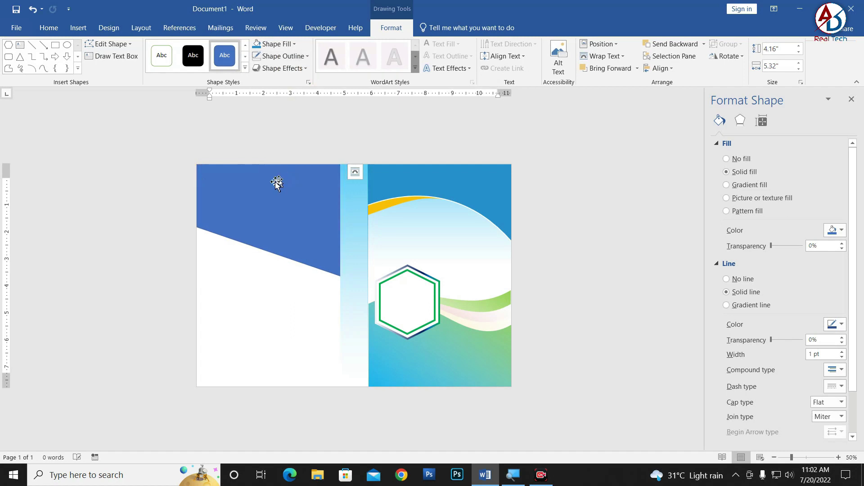
pyautogui.click(279, 46)
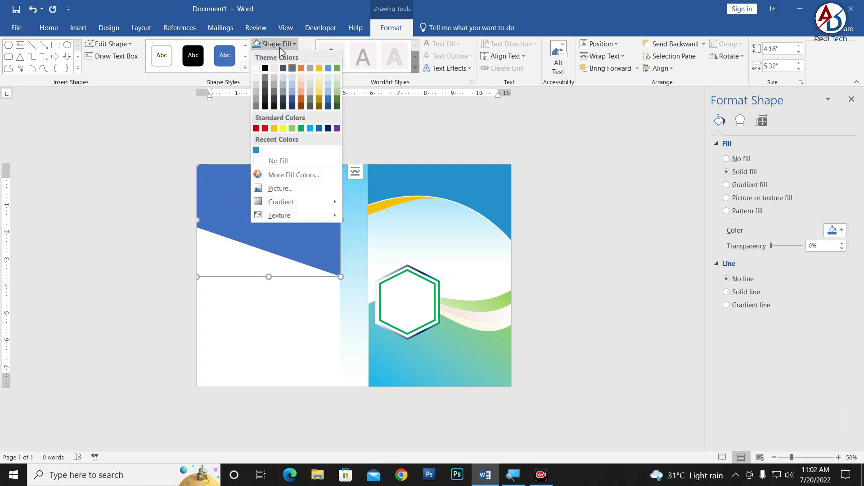
pyautogui.click(256, 150)
pyautogui.click(281, 302)
pyautogui.scroll(4, 281, 302)
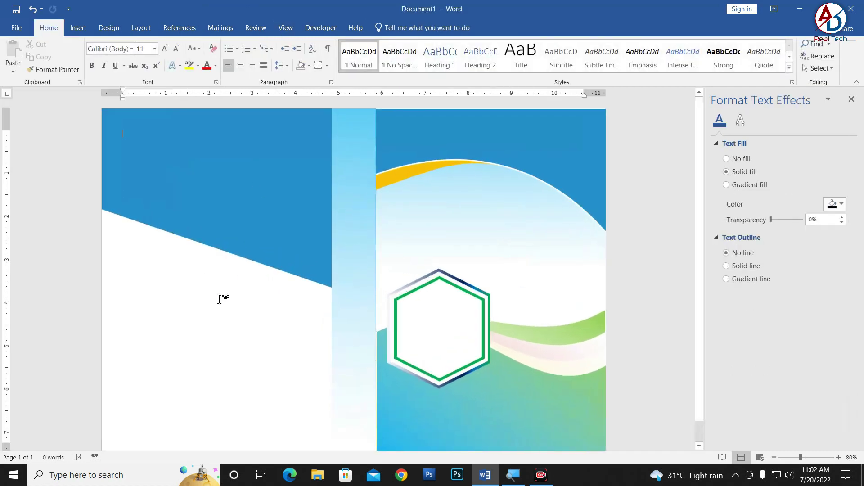
pyautogui.scroll(-3, 225, 297)
# Draw a rectangle in the page's bottom-left corner and make it taller
pyautogui.click(78, 27)
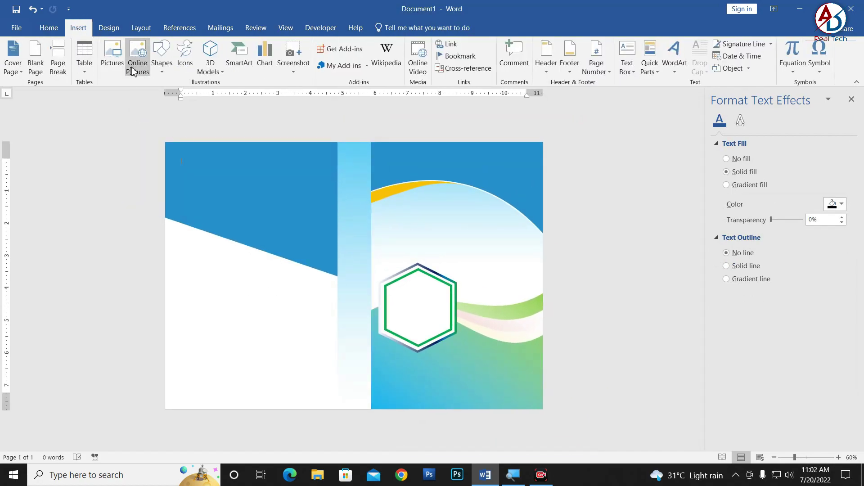
pyautogui.click(162, 63)
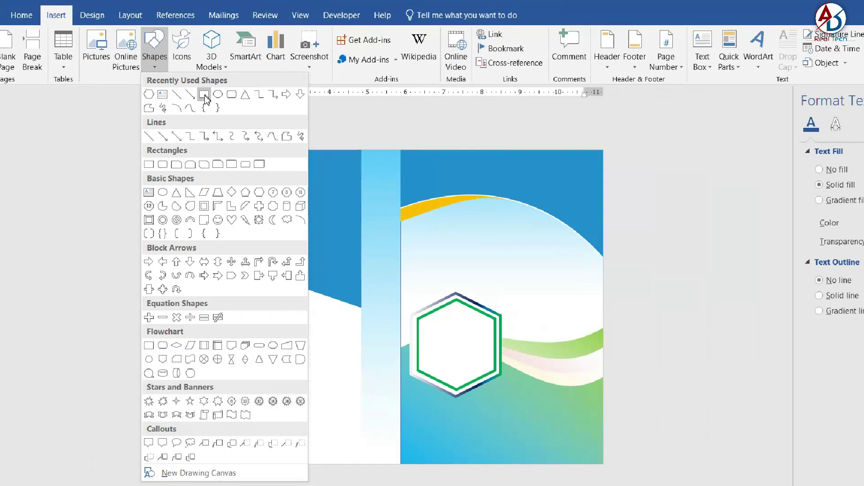
pyautogui.click(204, 95)
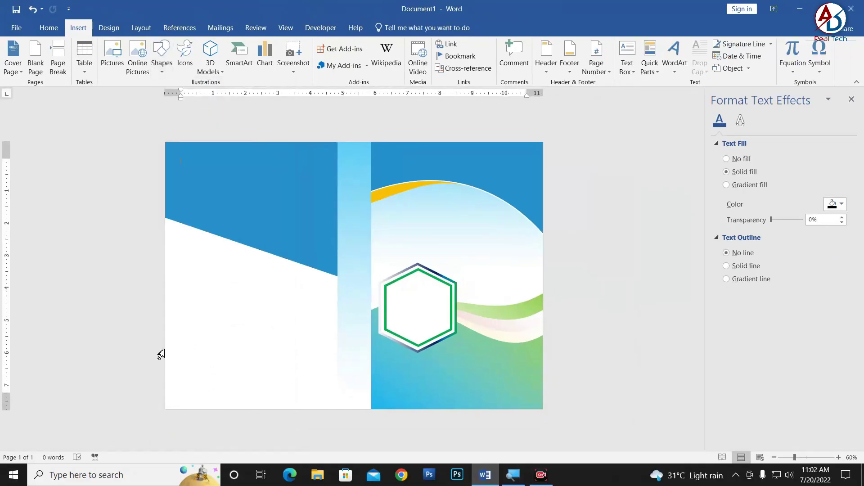
pyautogui.click(166, 76)
pyautogui.click(205, 96)
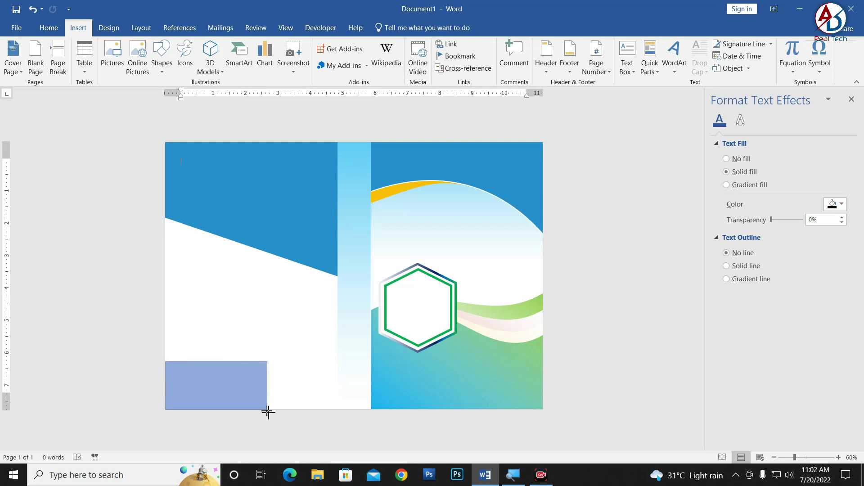
pyautogui.moveTo(167, 363); pyautogui.dragTo(266, 407)
pyautogui.scroll(3, 200, 370)
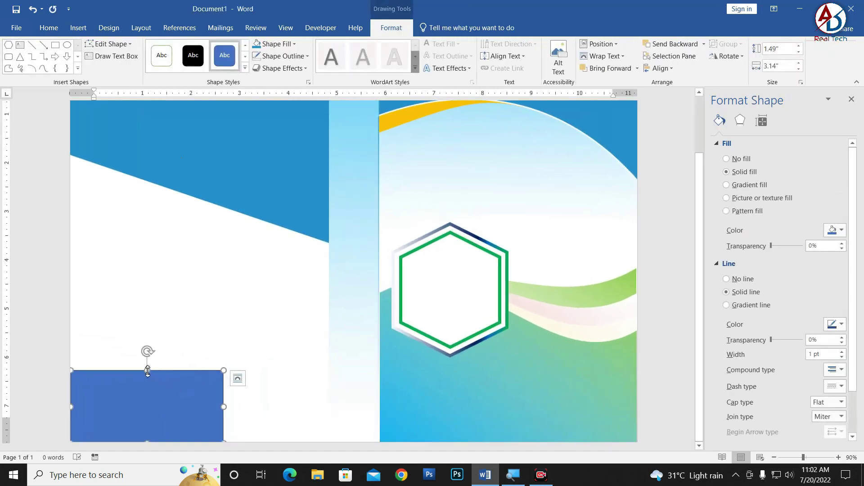
pyautogui.moveTo(148, 370); pyautogui.dragTo(147, 349)
# Delete the rectangle's top-right point to form a right triangle, and remove its outline
pyautogui.click(111, 45)
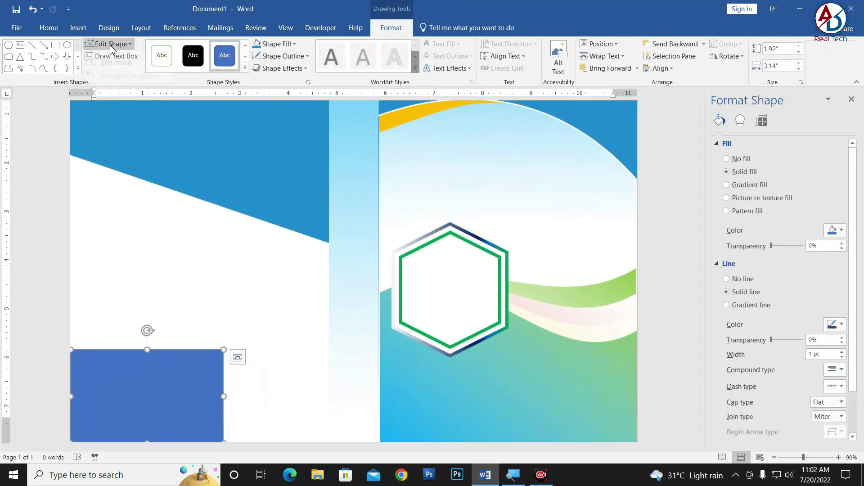
pyautogui.click(122, 71)
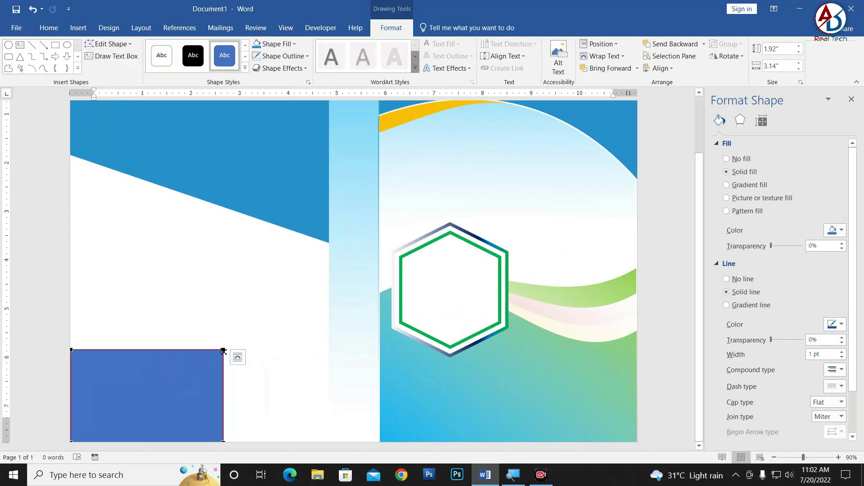
pyautogui.keyDown('ctrl'); pyautogui.click(223, 350); pyautogui.keyUp('ctrl')
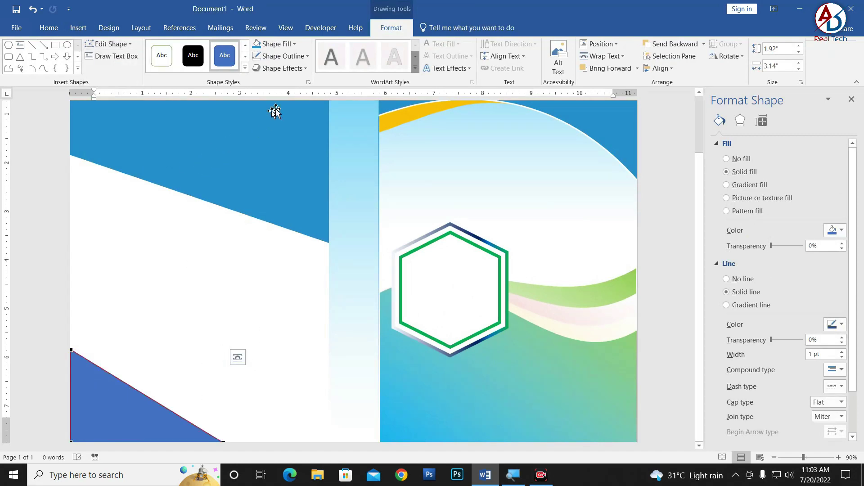
pyautogui.click(283, 56)
pyautogui.click(299, 177)
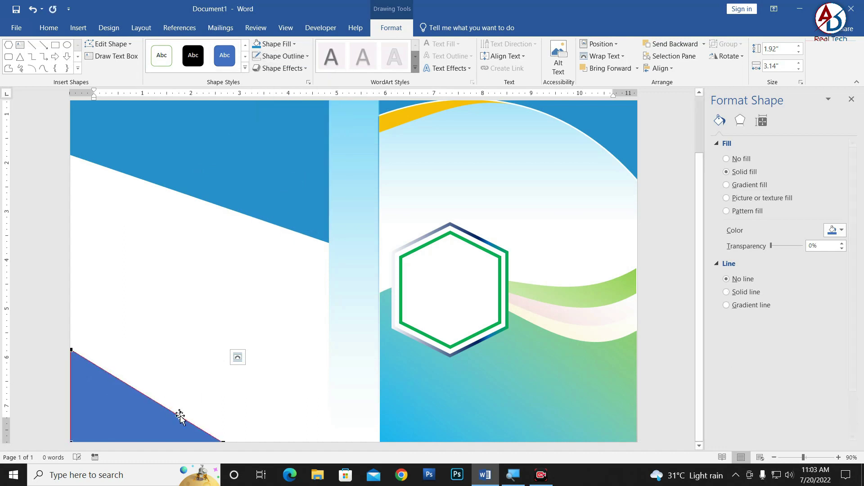
pyautogui.scroll(1, 251, 401)
pyautogui.click(209, 399)
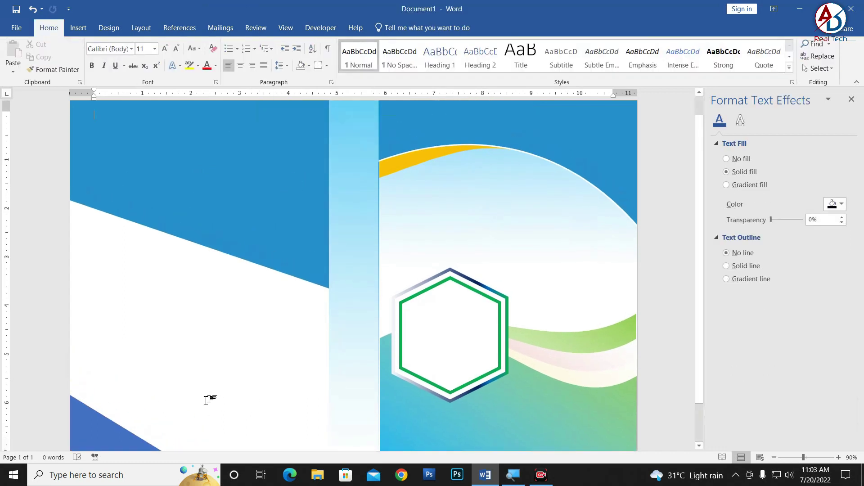
pyautogui.keyDown('ctrl'); pyautogui.scroll(-6, 208, 399); pyautogui.keyUp('ctrl')
pyautogui.keyDown('ctrl'); pyautogui.scroll(2, 198, 360); pyautogui.keyUp('ctrl')
# Fill the triangle with yellow
pyautogui.click(230, 376)
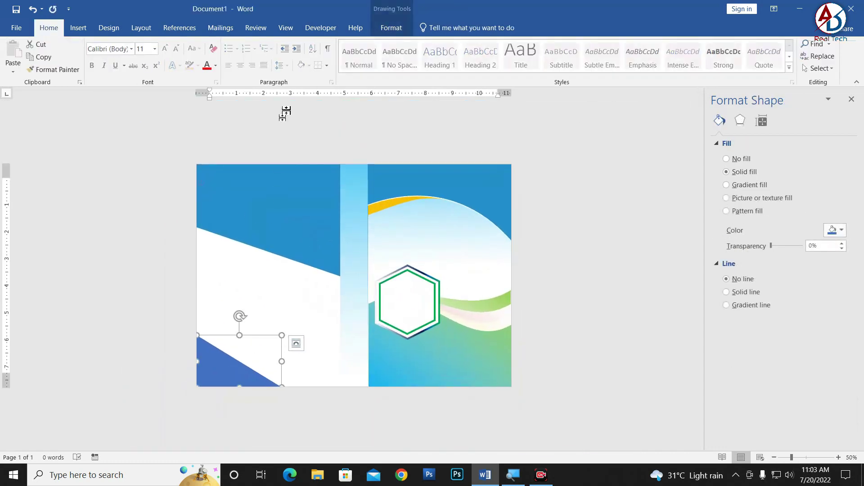
pyautogui.click(391, 27)
pyautogui.click(295, 43)
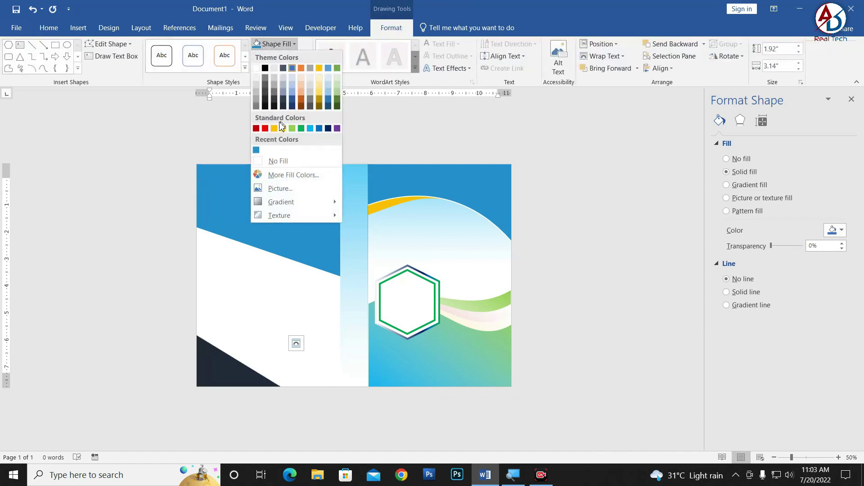
pyautogui.click(276, 129)
pyautogui.click(232, 359)
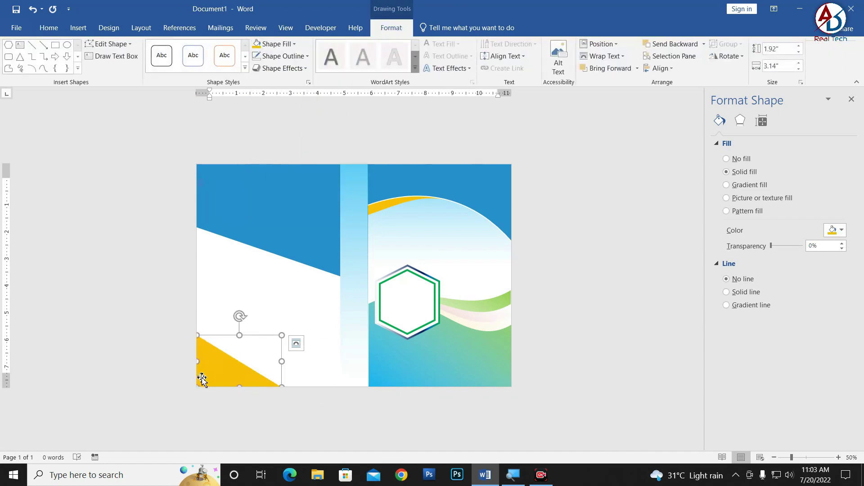
pyautogui.click(55, 45)
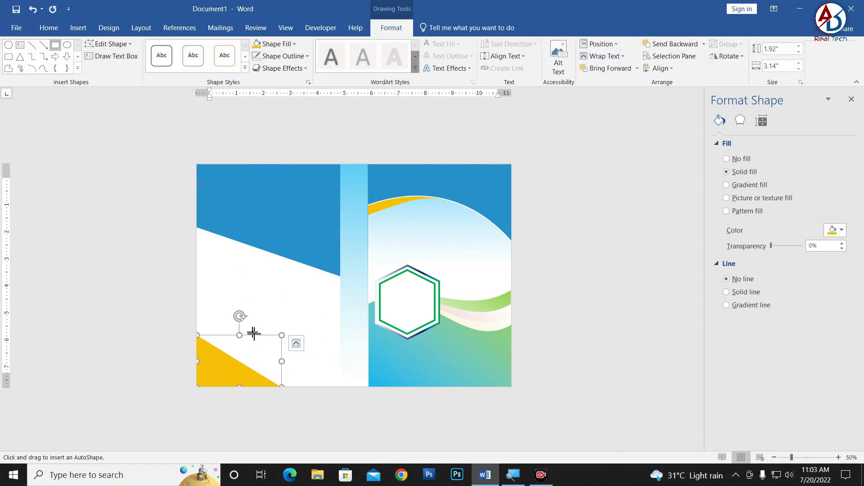
# Draw a wide, outline-free rectangle along the bottom of the left panel
pyautogui.moveTo(245, 332); pyautogui.dragTo(341, 387)
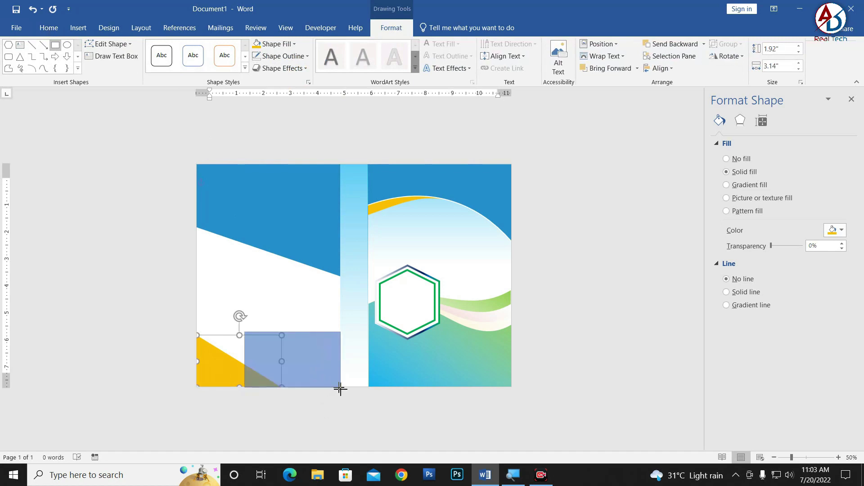
pyautogui.moveTo(246, 358); pyautogui.dragTo(219, 358)
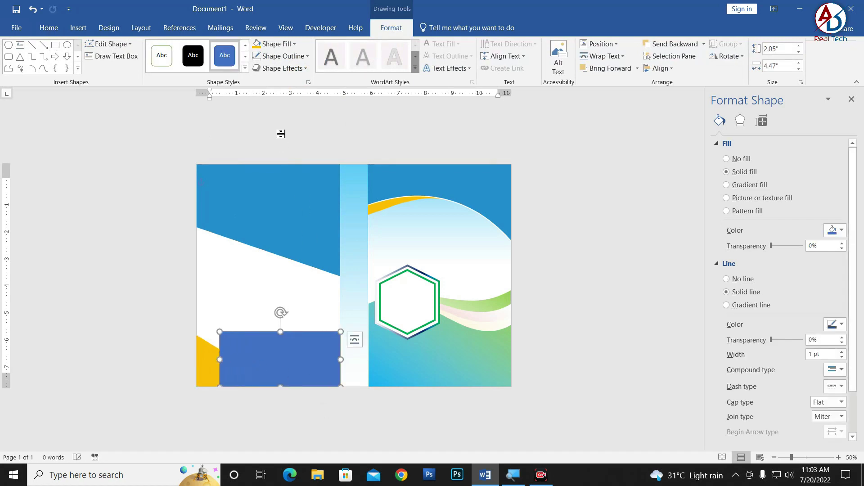
pyautogui.click(282, 56)
pyautogui.click(291, 173)
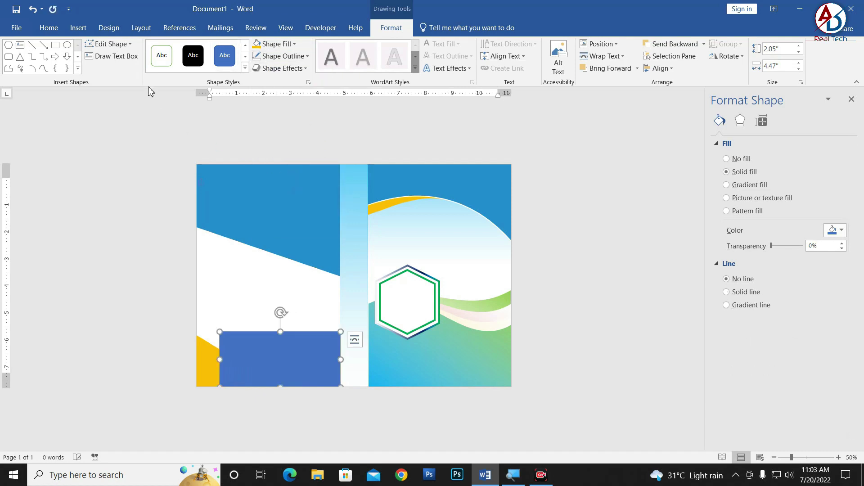
# Slant the rectangle into a wedge by lowering its top-left point, and fill it with the recent blue
pyautogui.click(121, 44)
pyautogui.click(116, 71)
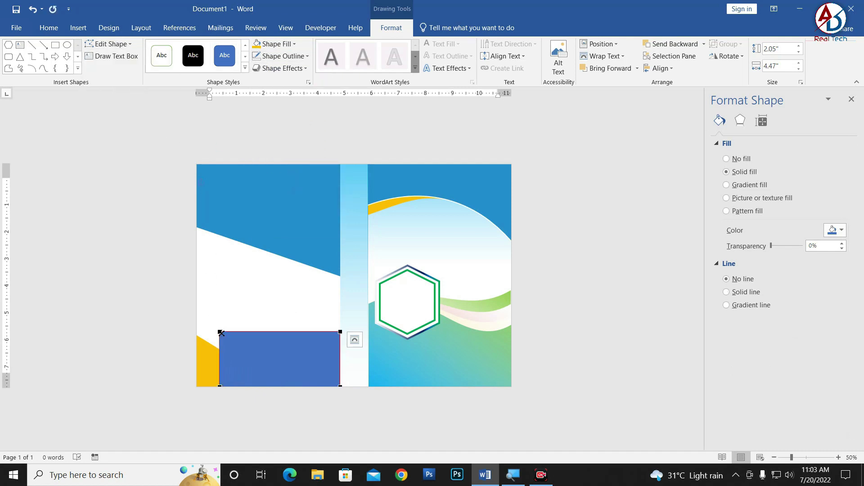
pyautogui.moveTo(221, 332); pyautogui.dragTo(270, 365)
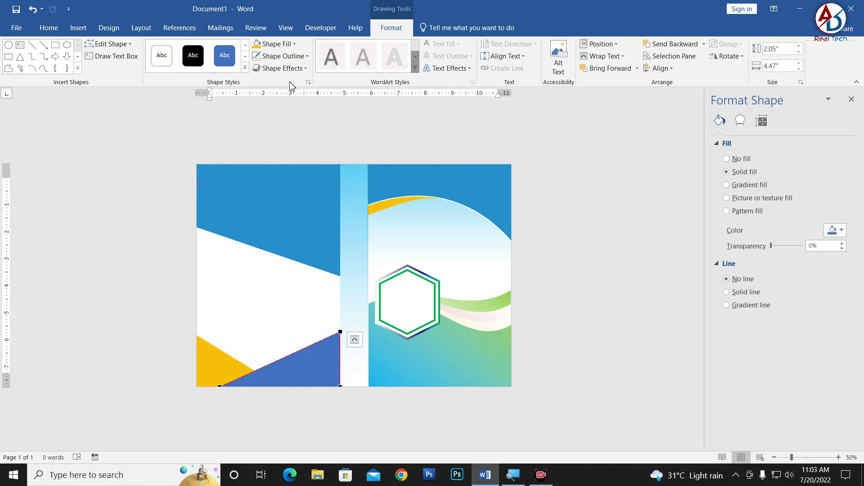
pyautogui.click(279, 43)
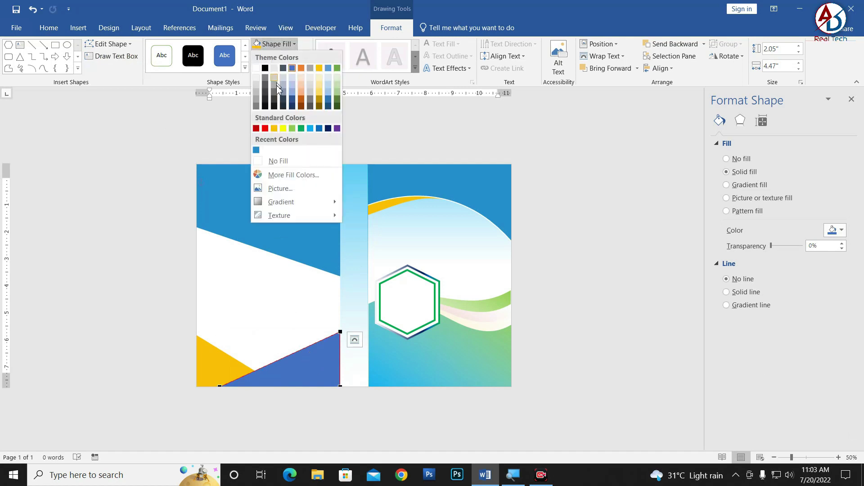
pyautogui.click(255, 152)
pyautogui.click(292, 314)
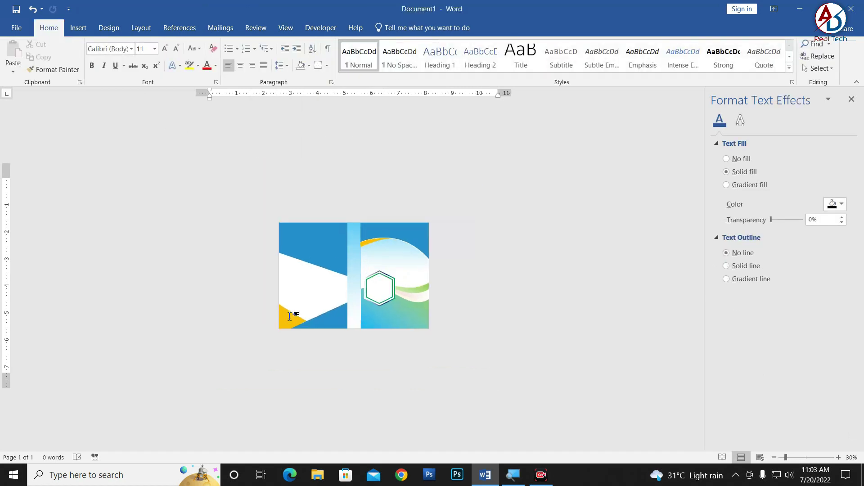
# Send the blue wedge backward so it sits behind the yellow triangle
pyautogui.scroll(1, 310, 384)
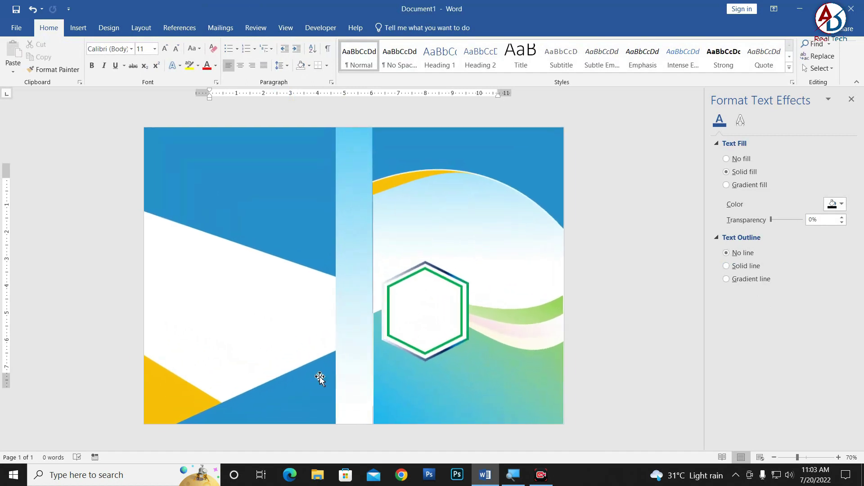
pyautogui.scroll(1, 320, 379)
pyautogui.click(320, 380)
pyautogui.click(390, 28)
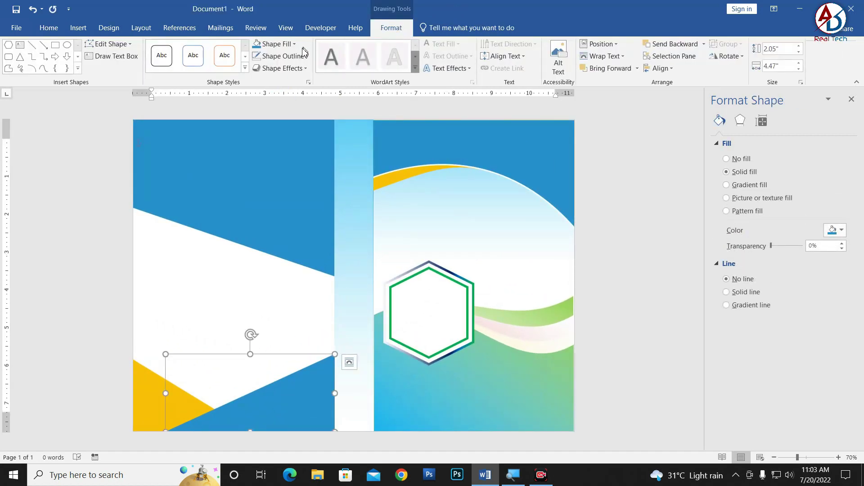
pyautogui.click(673, 45)
pyautogui.click(639, 320)
pyautogui.scroll(-3, 262, 434)
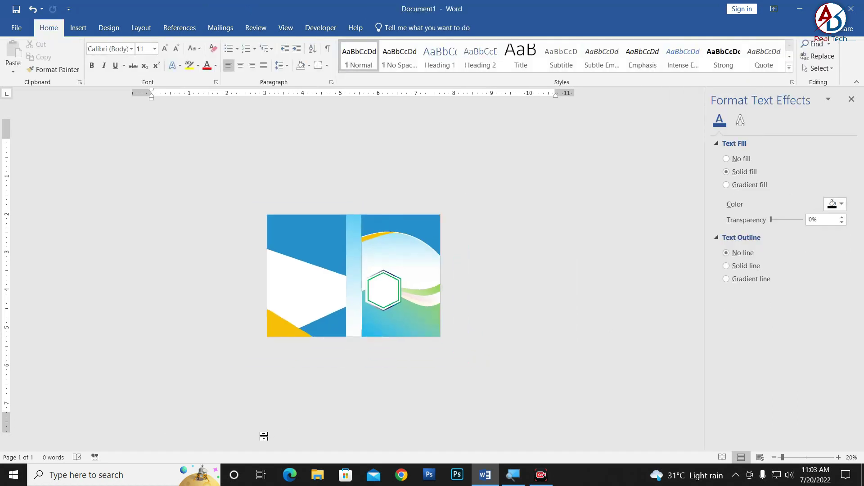
pyautogui.scroll(1, 220, 438)
pyautogui.scroll(1, 244, 402)
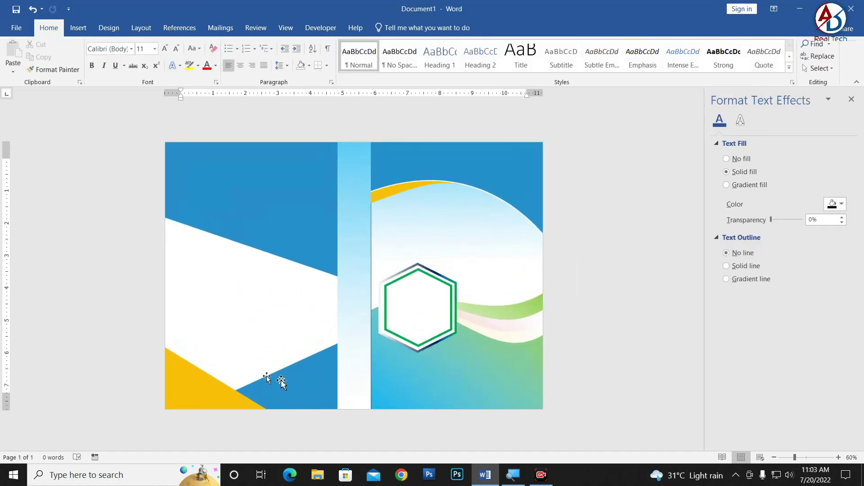
# Give the yellow triangle a white 3 pt outline
pyautogui.click(214, 395)
pyautogui.click(396, 28)
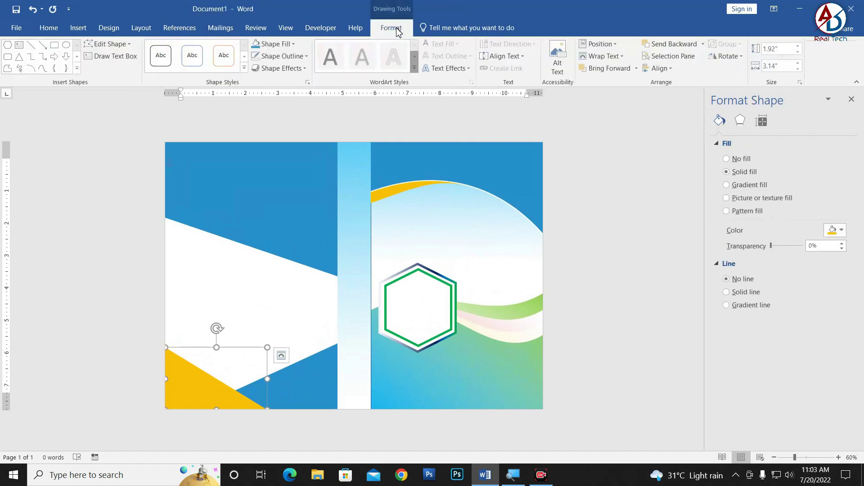
pyautogui.click(282, 56)
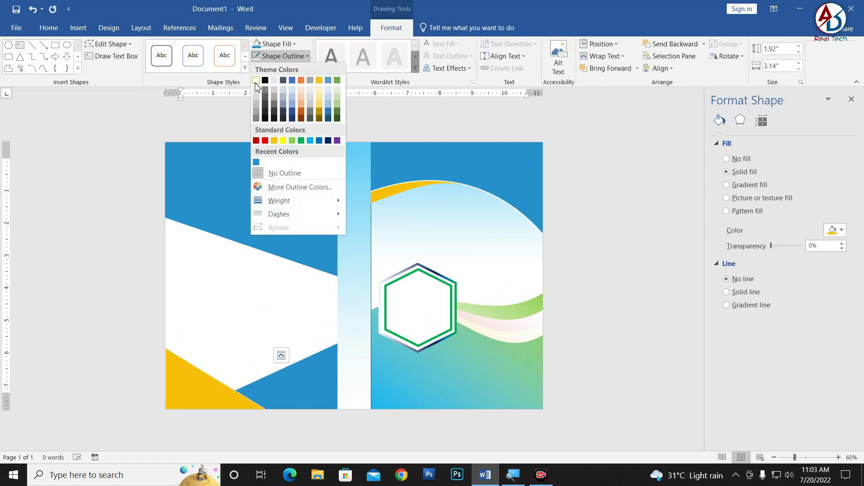
pyautogui.click(256, 81)
pyautogui.click(282, 57)
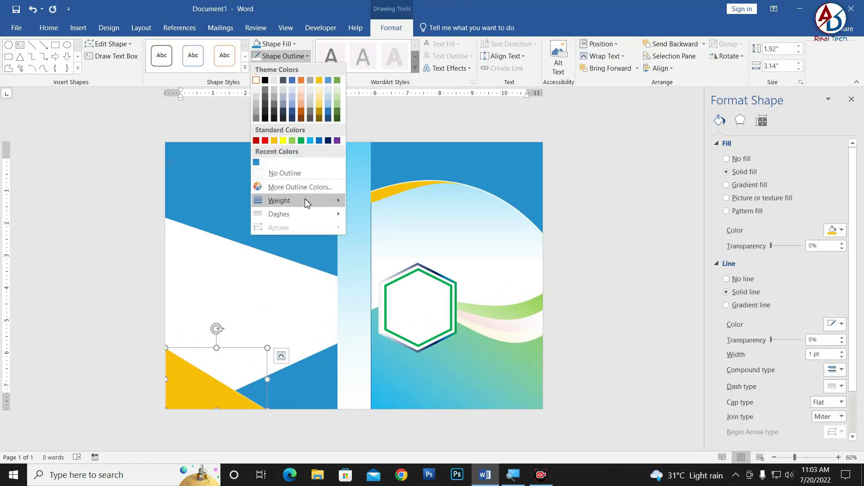
pyautogui.click(407, 276)
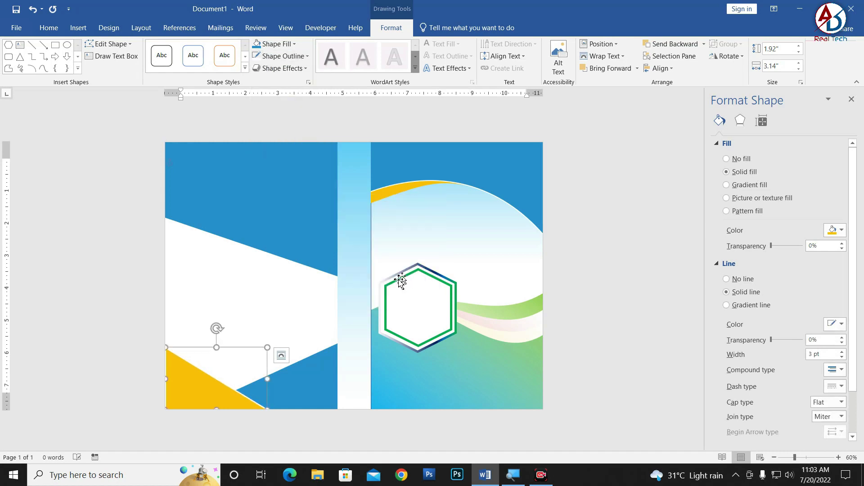
pyautogui.moveTo(209, 390); pyautogui.dragTo(205, 378)
# Remove the triangle's outline, nudge it up, and enlarge it toward the blue wedge
pyautogui.click(277, 45)
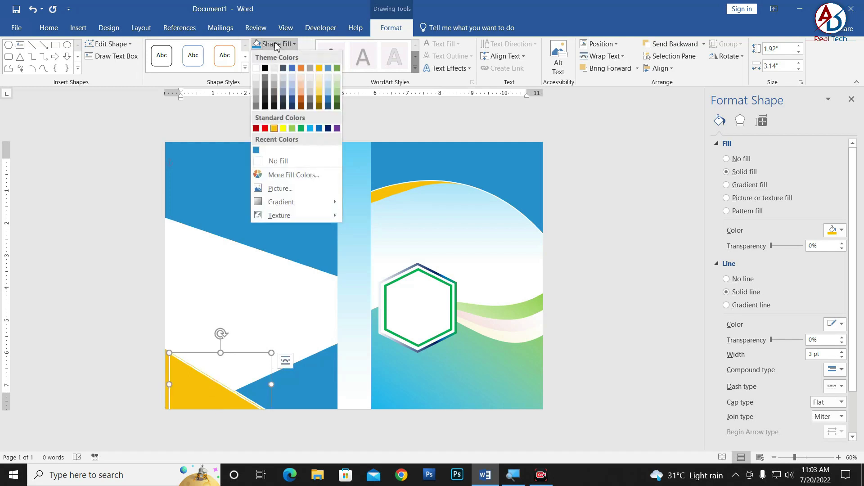
pyautogui.click(276, 44)
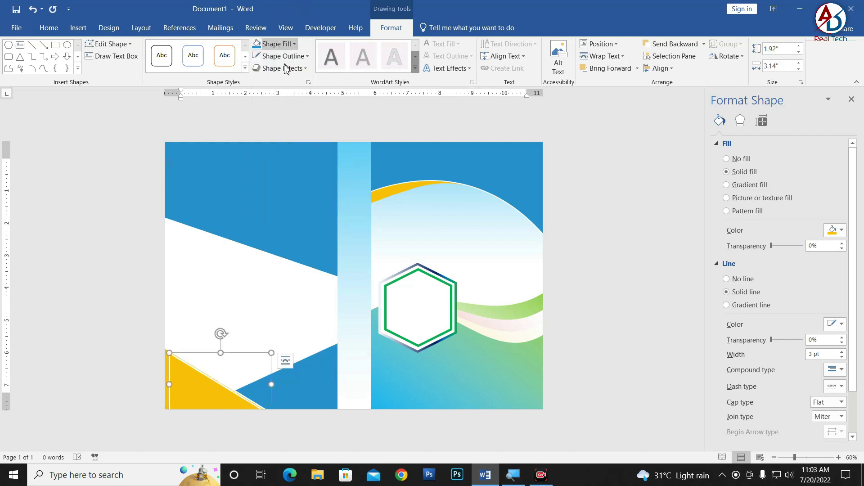
pyautogui.click(283, 55)
pyautogui.click(288, 174)
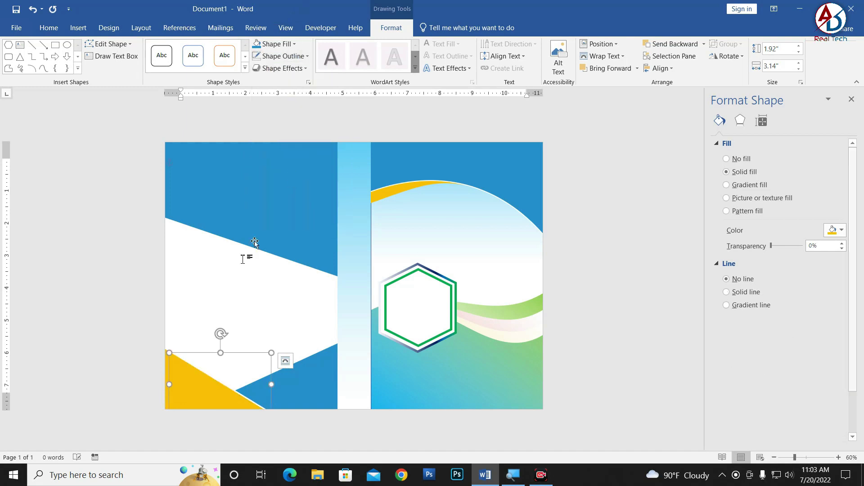
pyautogui.moveTo(203, 386); pyautogui.dragTo(200, 371)
pyautogui.moveTo(265, 400); pyautogui.dragTo(285, 411)
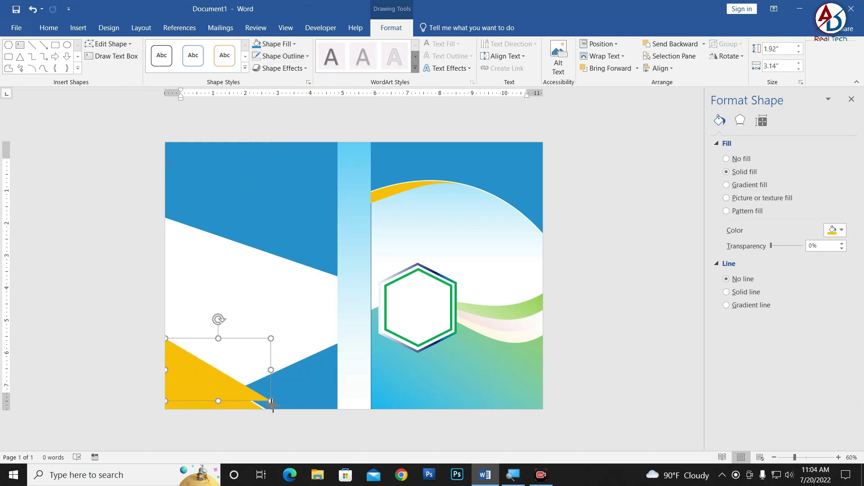
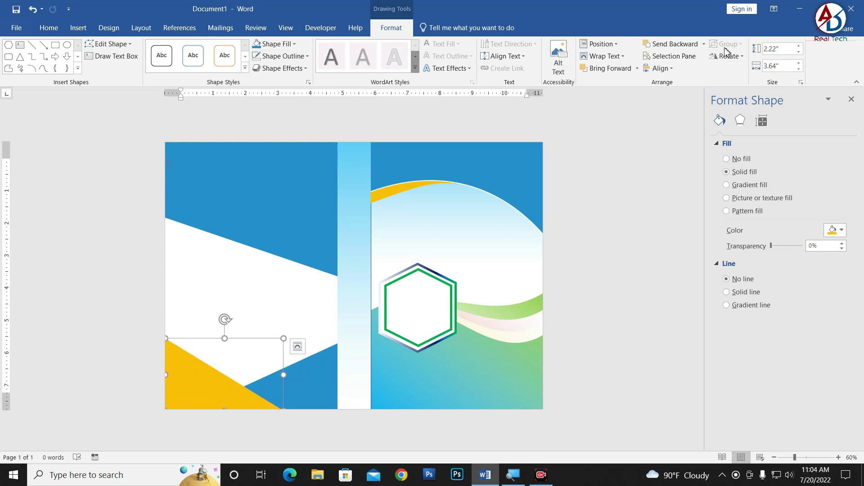
# Reveal the white-outlined stripe over the yellow triangle and give it an Inside: Top shadow
pyautogui.click(673, 43)
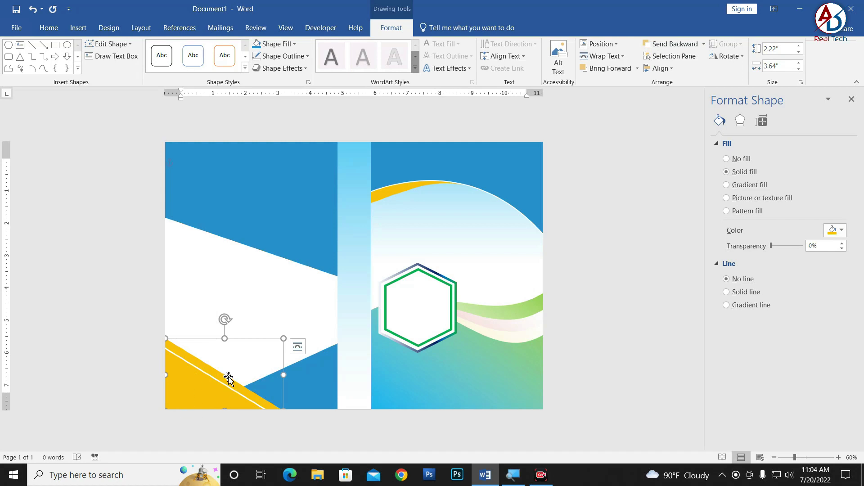
pyautogui.click(196, 386)
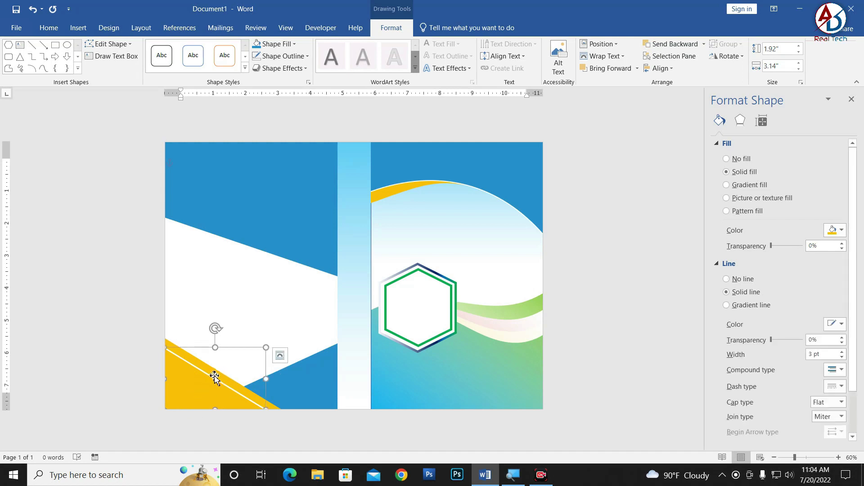
pyautogui.click(199, 360)
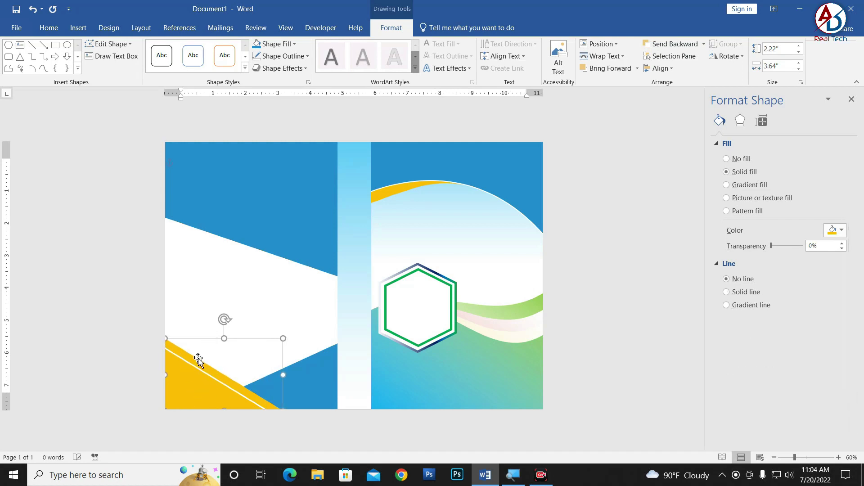
pyautogui.click(217, 386)
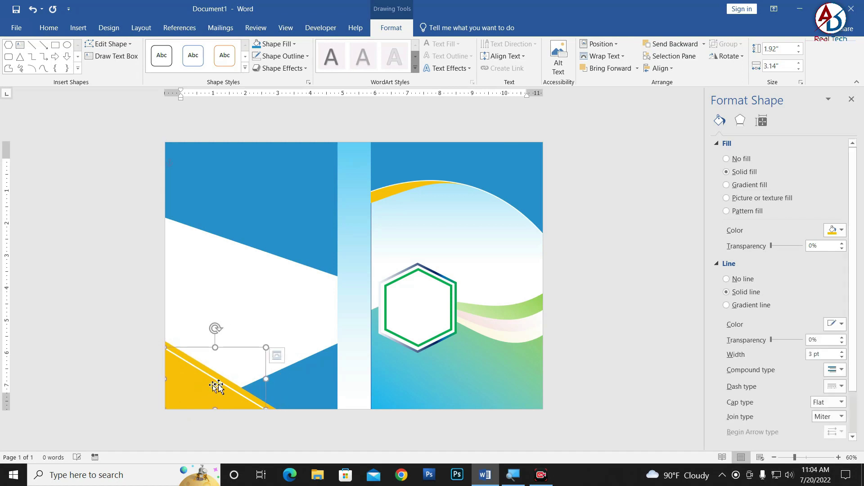
pyautogui.click(297, 68)
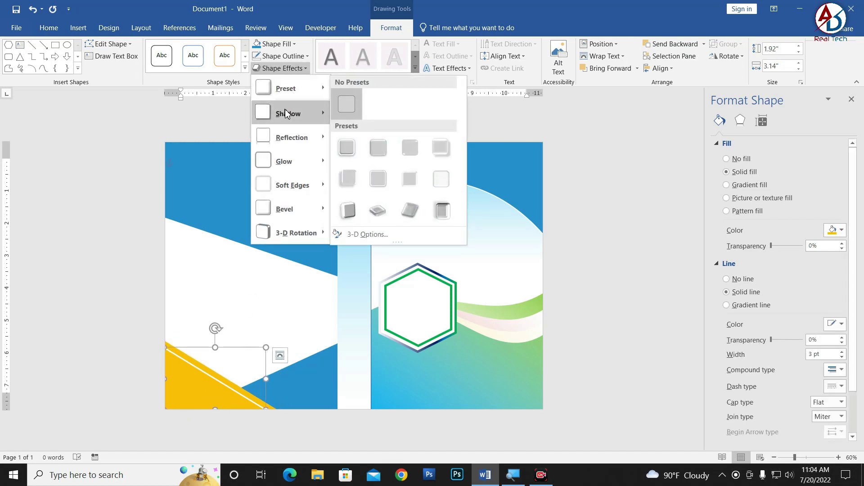
pyautogui.moveTo(288, 113)
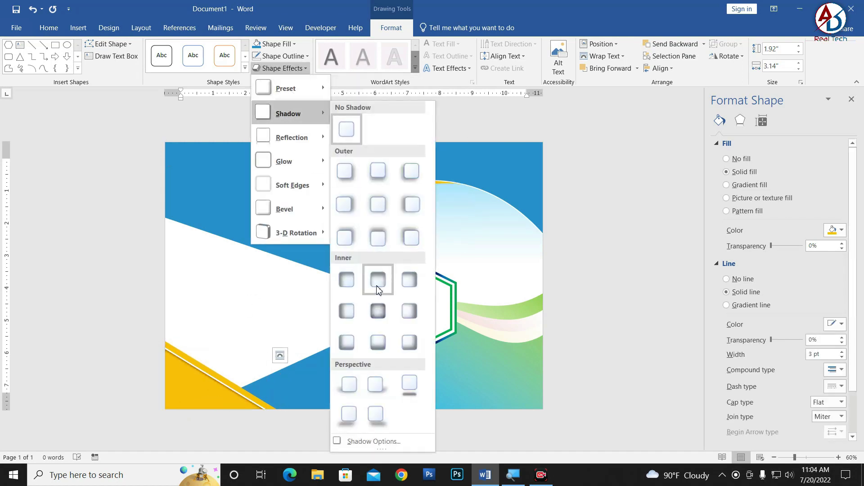
pyautogui.click(377, 286)
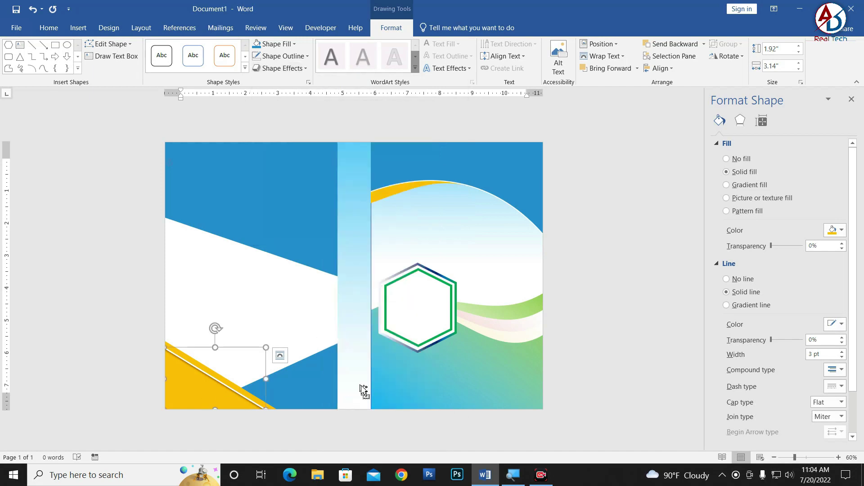
pyautogui.click(292, 389)
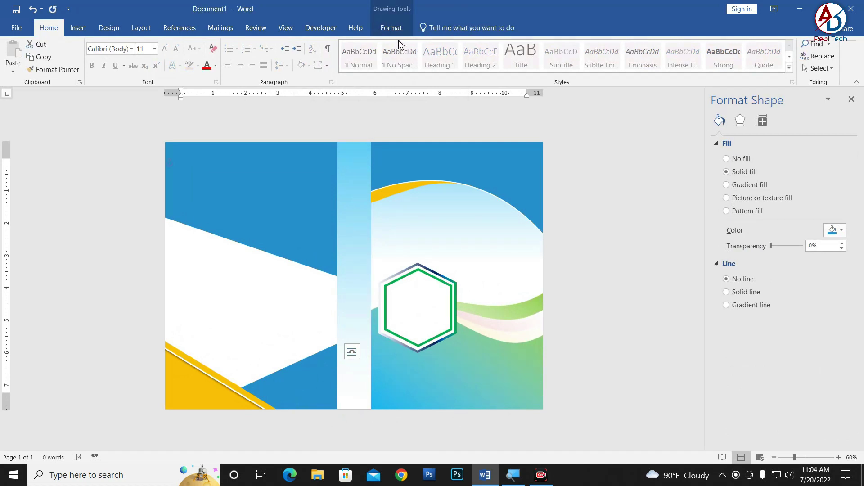
pyautogui.scroll(2, 322, 336)
# Apply an inner shadow to the bottom-left blue triangle
pyautogui.click(321, 360)
pyautogui.click(391, 28)
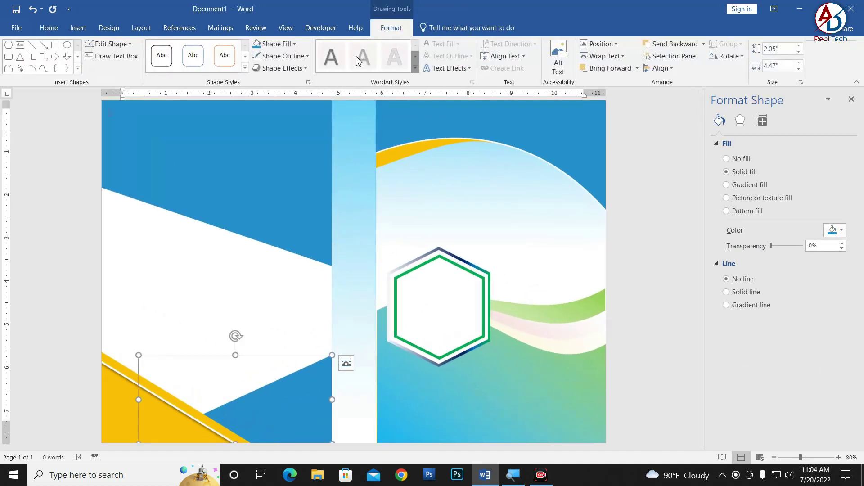
pyautogui.click(282, 68)
pyautogui.moveTo(287, 113)
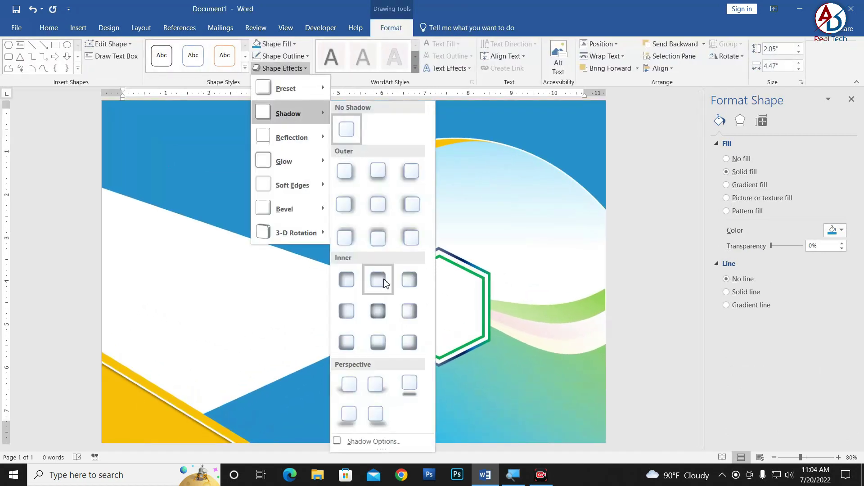
pyautogui.click(384, 280)
pyautogui.scroll(-3, 291, 358)
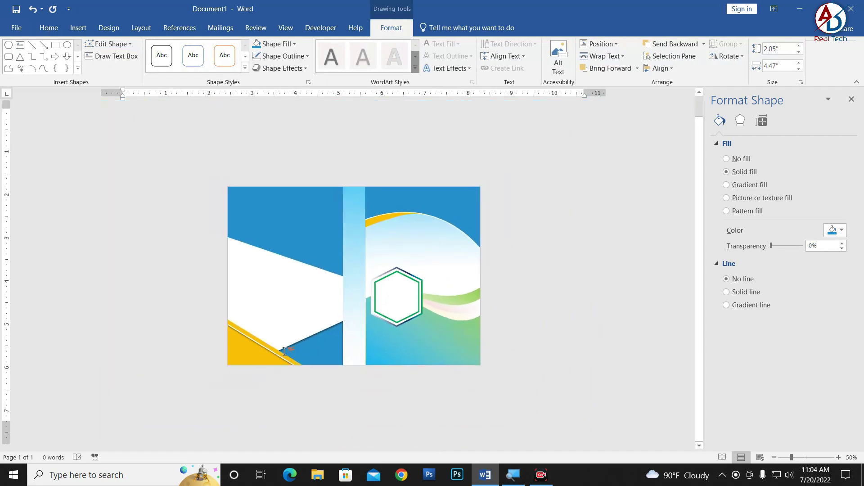
pyautogui.scroll(2, 285, 351)
# Send the blue triangle backward and resize it to 2.05 by 4.47 inches
pyautogui.click(241, 367)
pyautogui.click(311, 372)
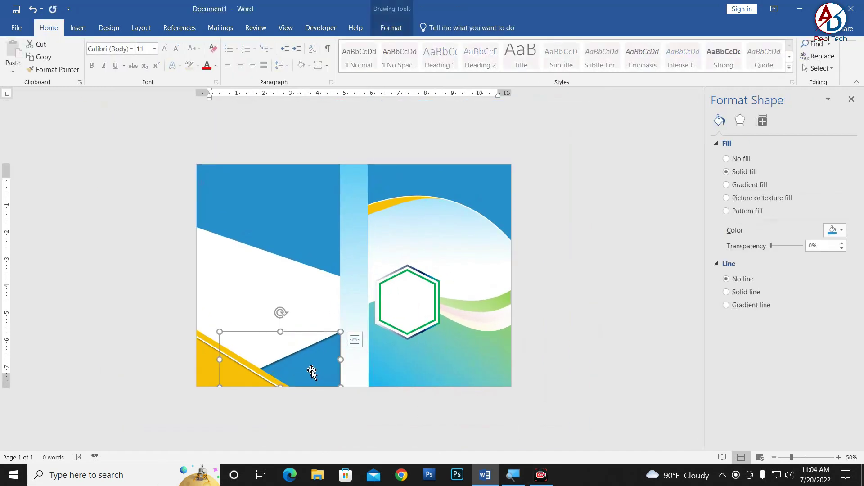
pyautogui.moveTo(312, 372); pyautogui.dragTo(303, 357)
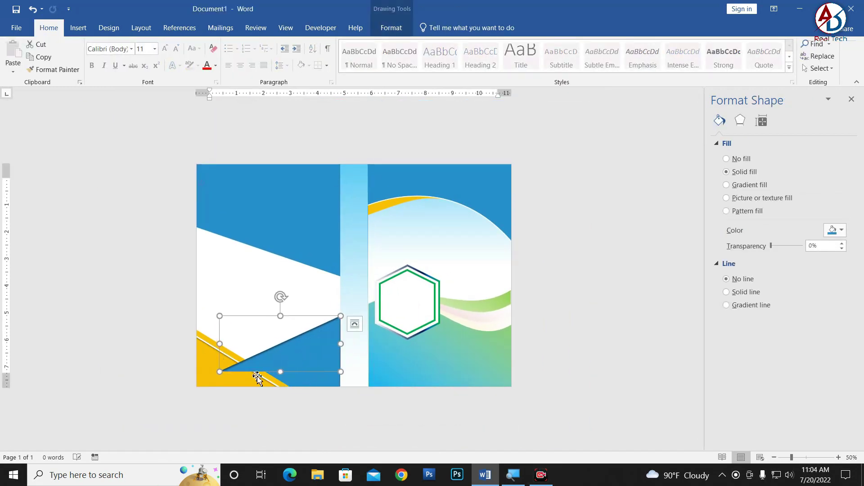
pyautogui.moveTo(220, 372); pyautogui.dragTo(192, 388)
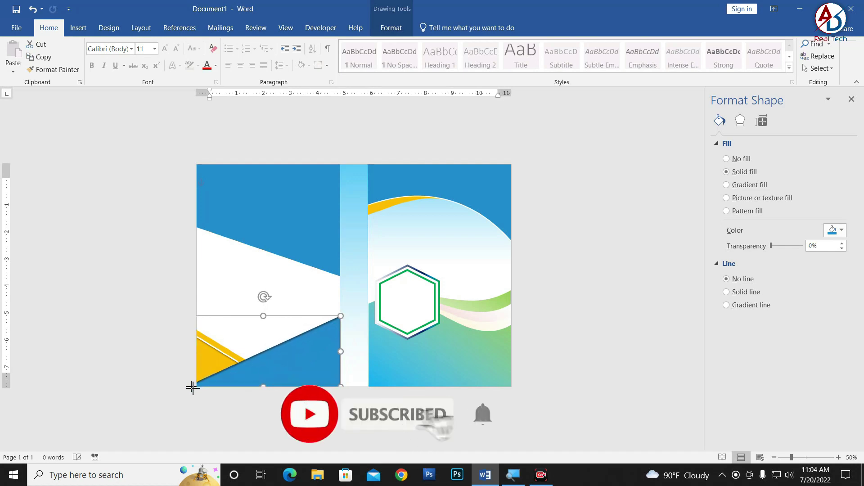
pyautogui.click(391, 27)
pyautogui.click(662, 45)
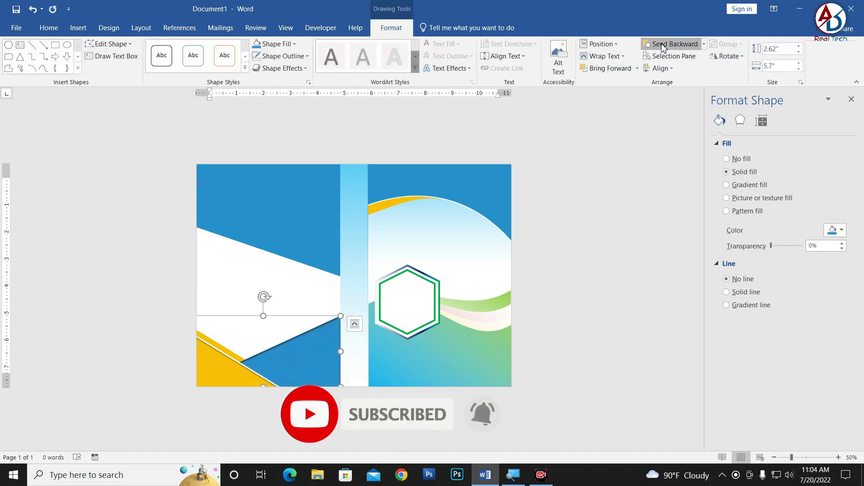
pyautogui.click(663, 45)
pyautogui.hotkey('ctrl', 'z')
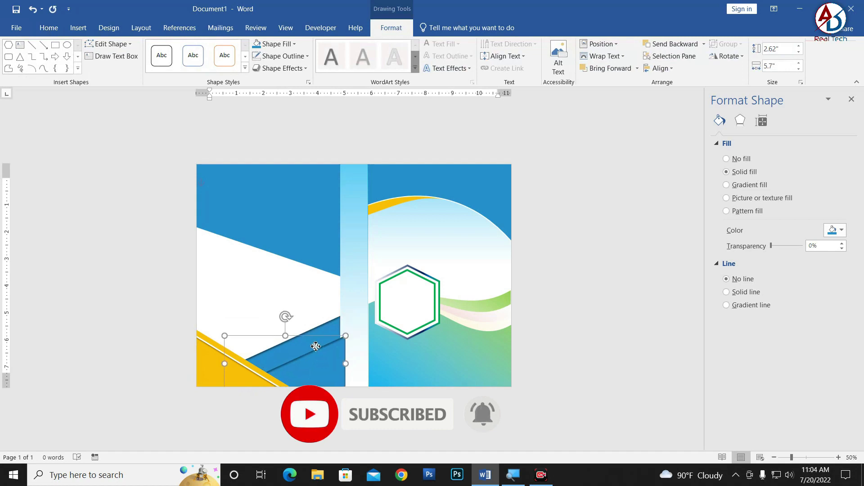
pyautogui.hotkey('ctrl', 'y')
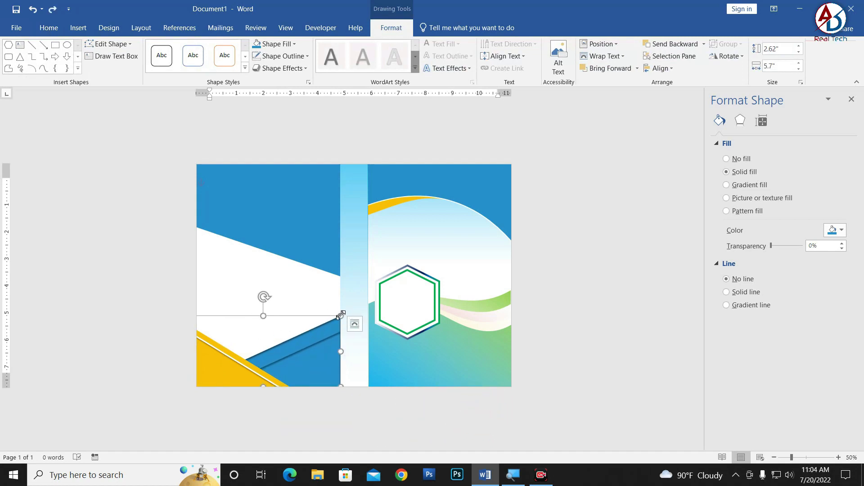
pyautogui.moveTo(341, 315); pyautogui.dragTo(297, 341)
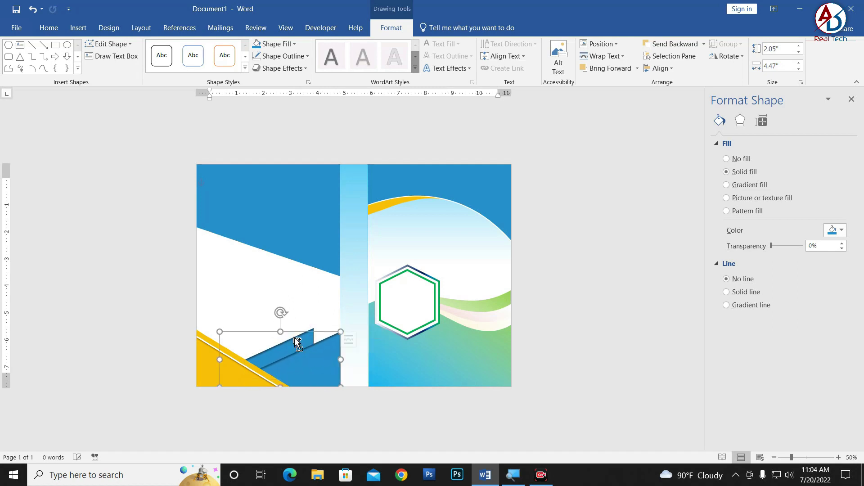
# Position a second blue triangle over the lower one beside the spine
pyautogui.click(258, 357)
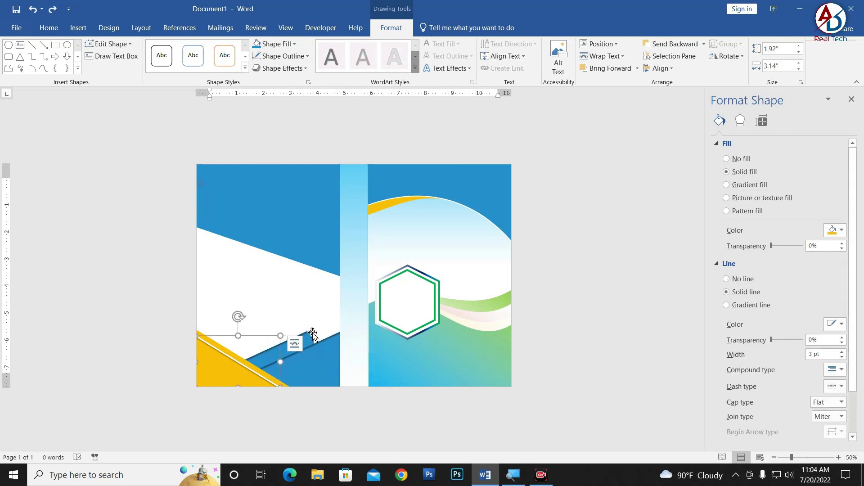
pyautogui.click(313, 335)
pyautogui.moveTo(311, 337); pyautogui.dragTo(300, 259)
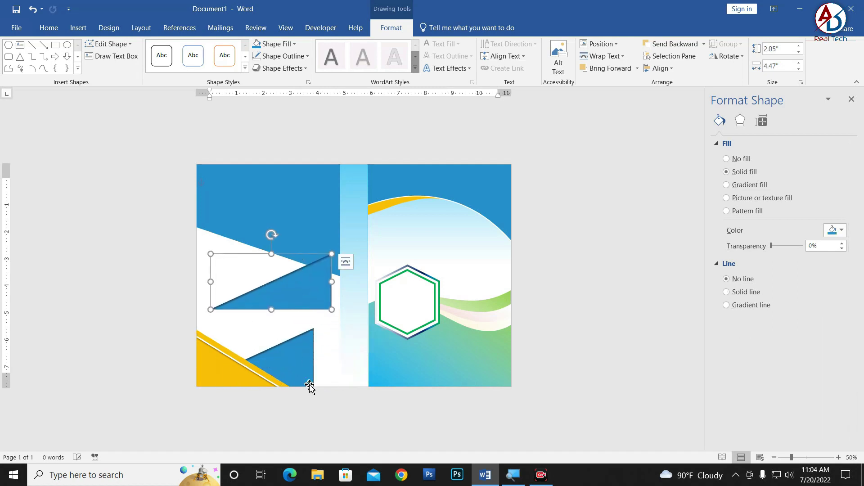
pyautogui.moveTo(296, 360); pyautogui.dragTo(322, 359)
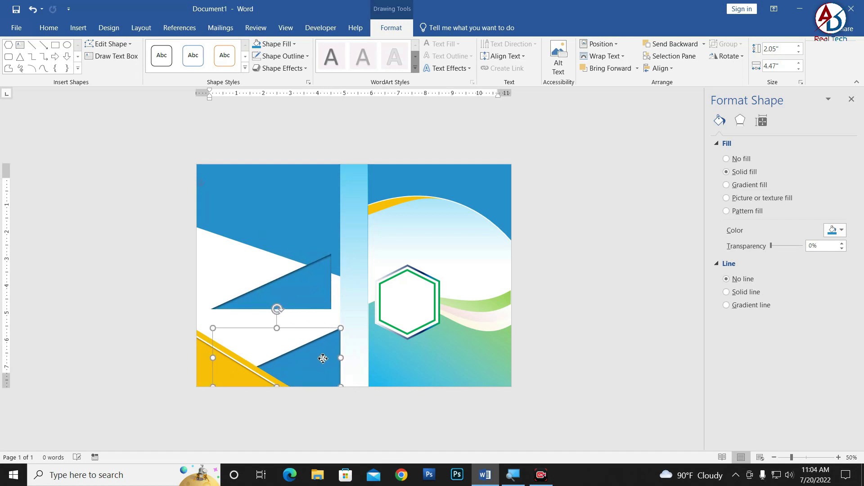
pyautogui.moveTo(289, 295); pyautogui.dragTo(309, 371)
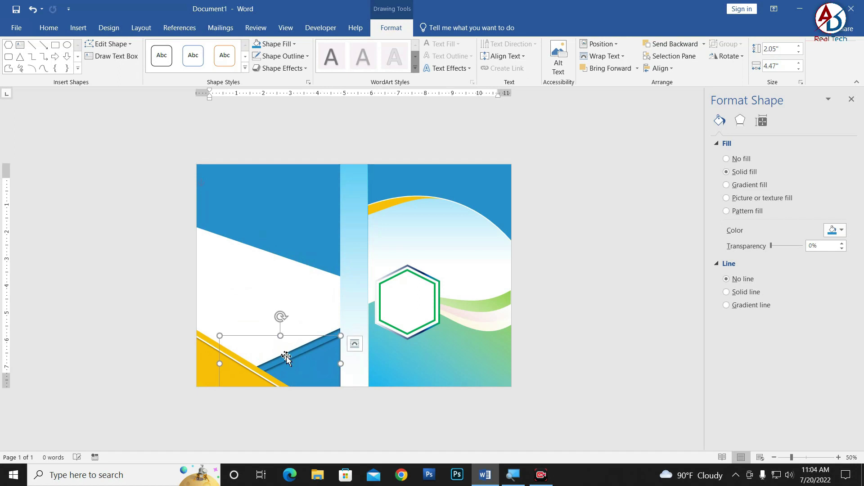
# Give the selected shape a white 4.5 pt outline
pyautogui.click(283, 55)
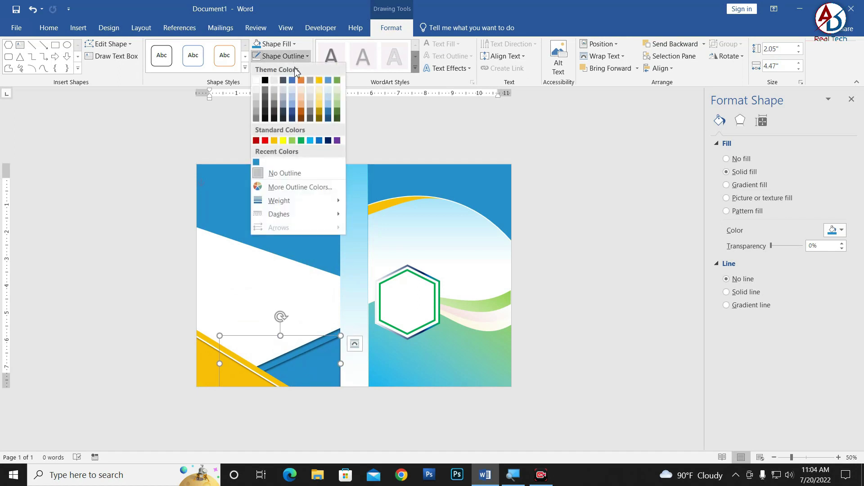
pyautogui.click(256, 80)
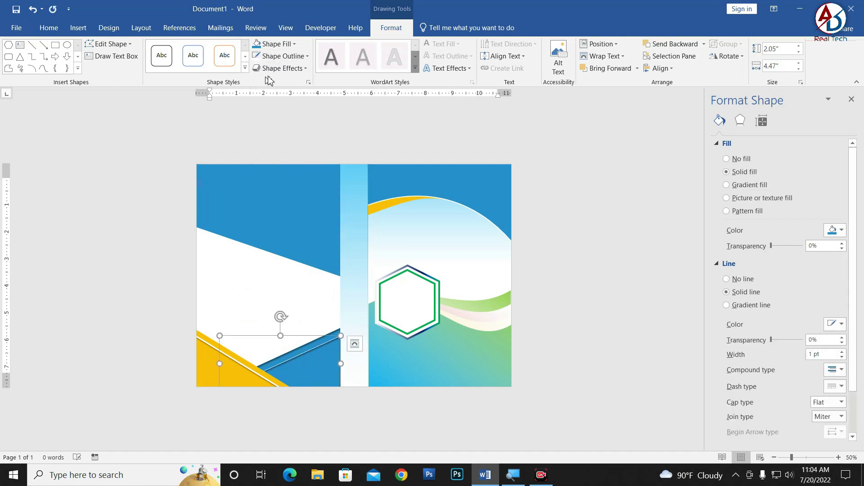
pyautogui.click(282, 56)
pyautogui.moveTo(279, 200)
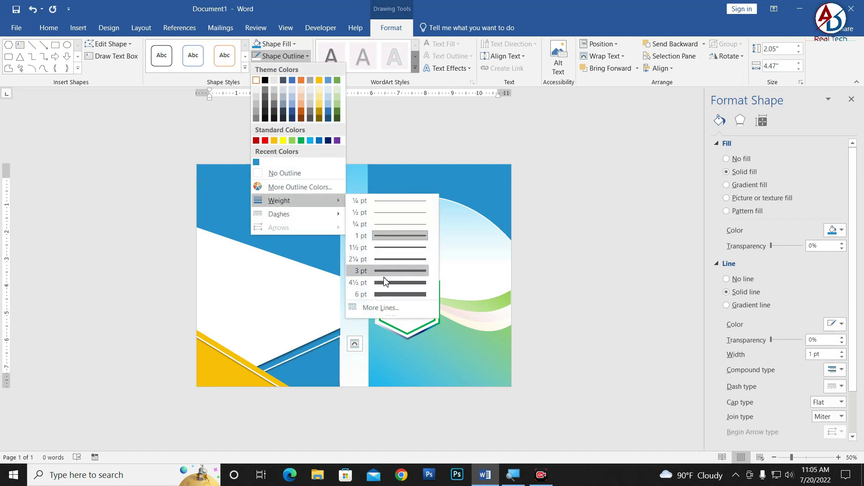
pyautogui.click(385, 278)
pyautogui.click(580, 365)
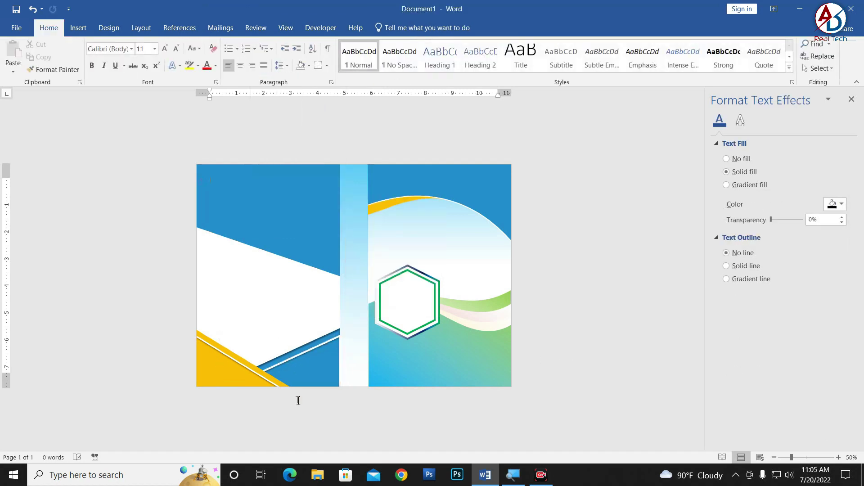
# Widen the blue triangle slightly to the right
pyautogui.keyDown('ctrl'); pyautogui.scroll(1, 332, 396); pyautogui.keyUp('ctrl')
pyautogui.keyDown('ctrl'); pyautogui.scroll(1, 322, 396); pyautogui.keyUp('ctrl')
pyautogui.click(336, 403)
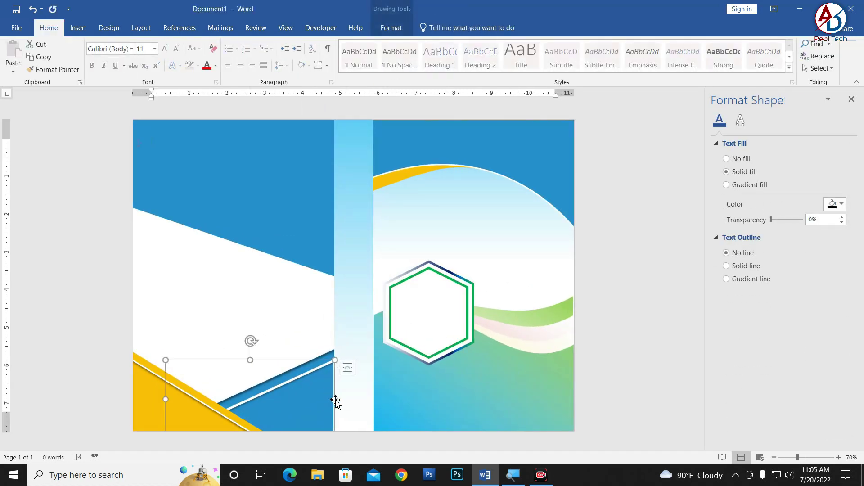
pyautogui.moveTo(337, 399); pyautogui.dragTo(335, 396)
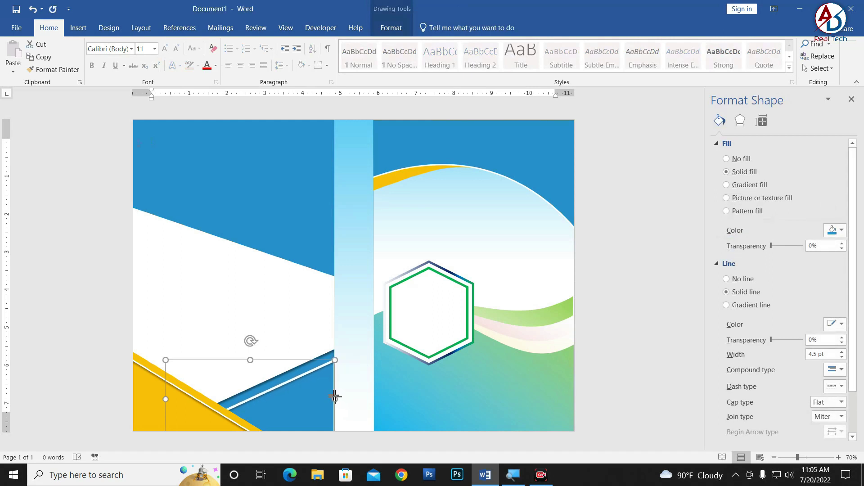
# Bring the light-blue spine strip forward
pyautogui.click(353, 317)
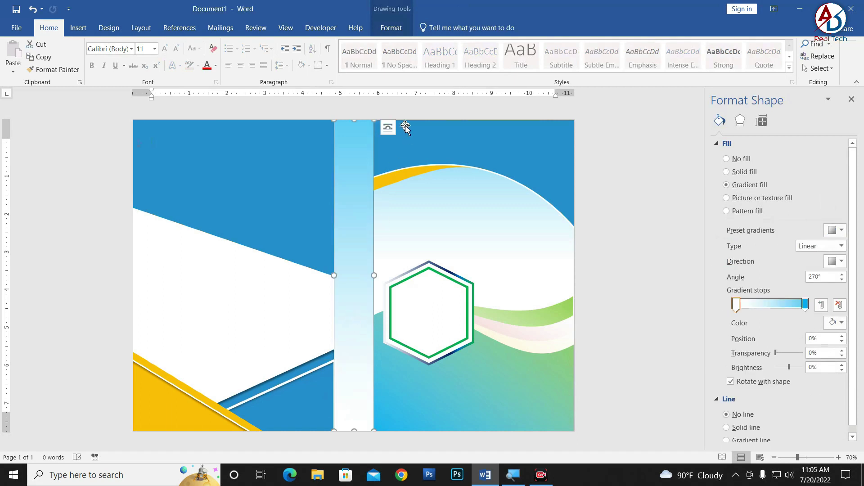
pyautogui.click(391, 27)
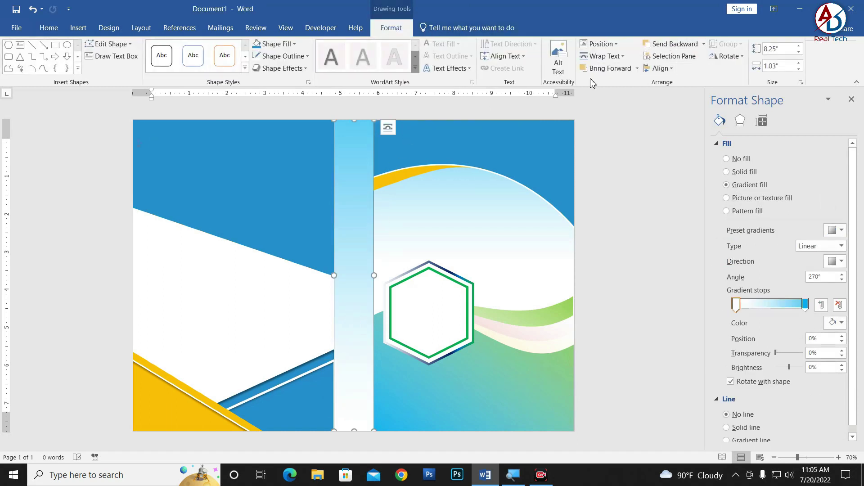
pyautogui.click(600, 69)
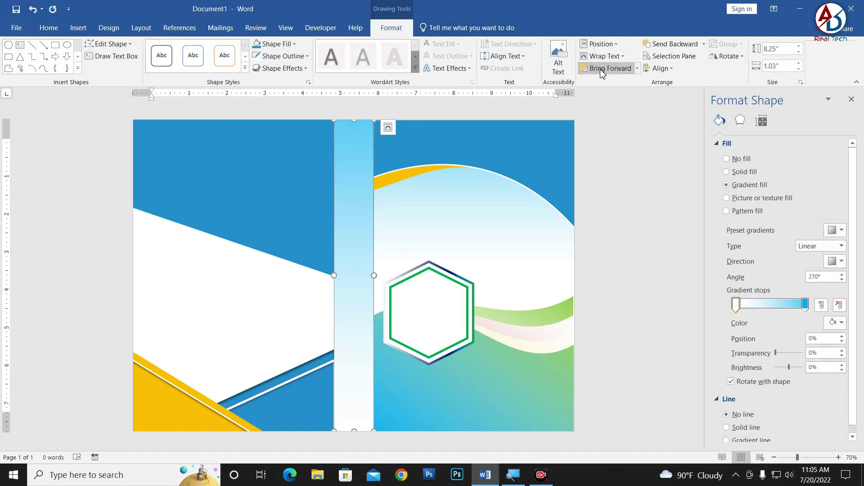
pyautogui.click(621, 293)
pyautogui.scroll(-4, 337, 405)
pyautogui.scroll(1, 365, 367)
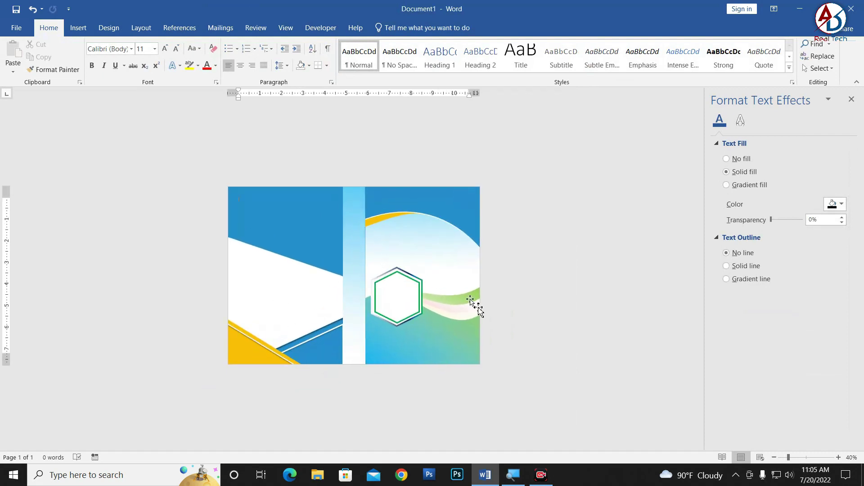
# Move the top-left blue block lower on the back panel
pyautogui.click(339, 357)
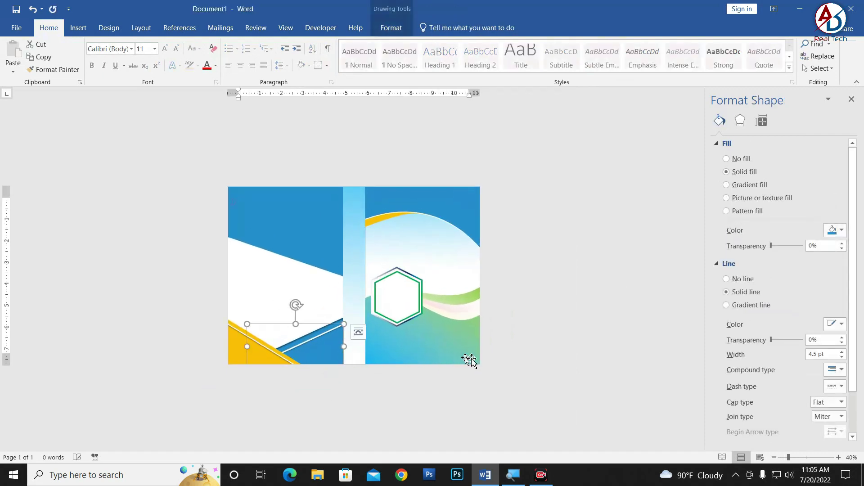
pyautogui.click(530, 360)
pyautogui.scroll(1, 341, 386)
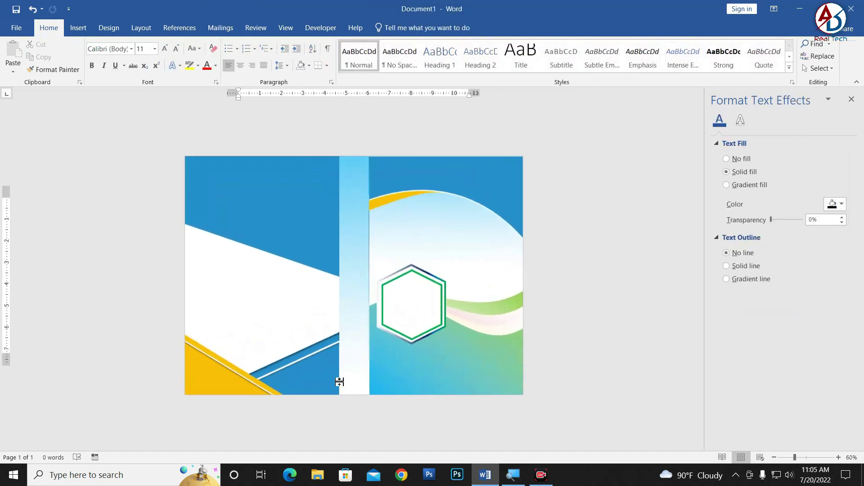
pyautogui.scroll(1, 339, 380)
pyautogui.scroll(-1, 333, 298)
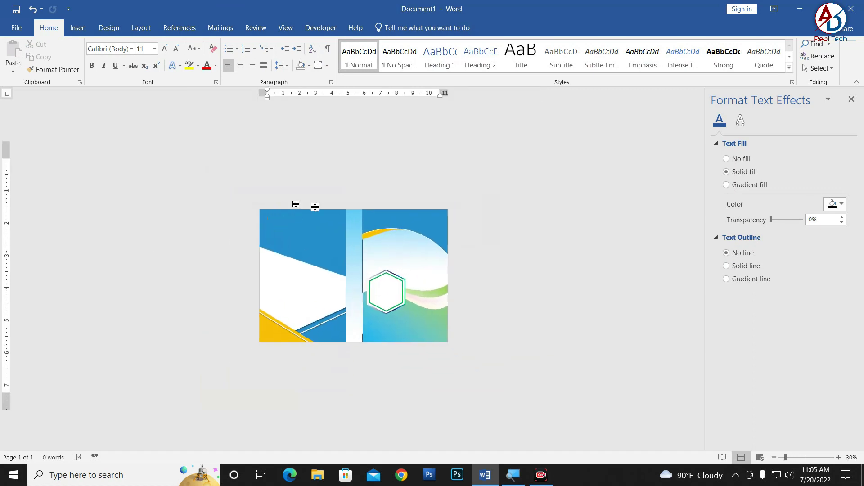
pyautogui.scroll(-1, 276, 267)
pyautogui.scroll(1, 301, 257)
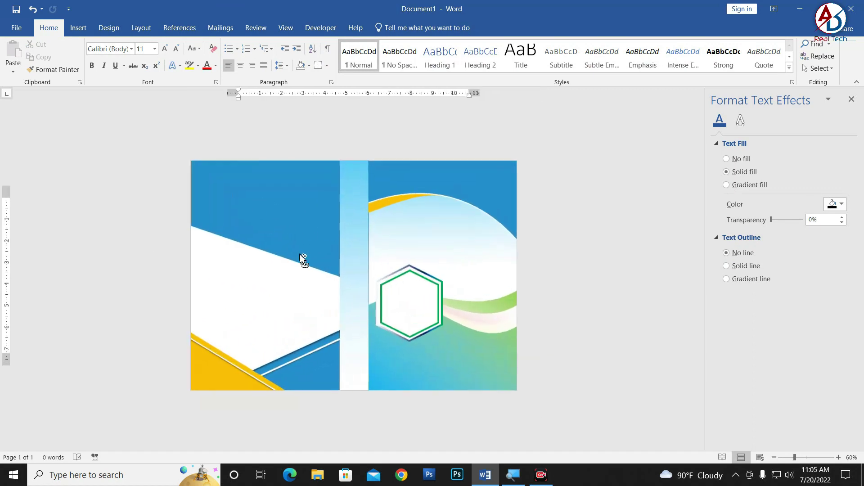
pyautogui.scroll(1, 288, 243)
pyautogui.click(276, 227)
pyautogui.moveTo(275, 212); pyautogui.dragTo(279, 243)
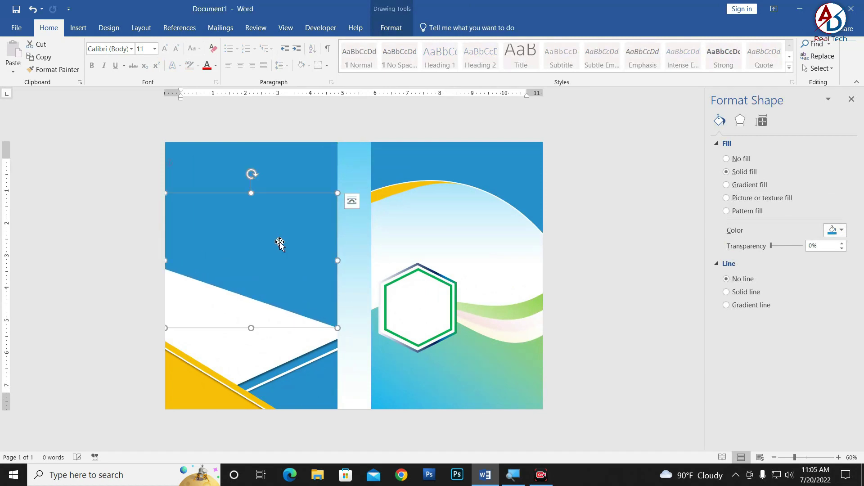
# Send the blue block one layer back, then try a thick outline and undo it
pyautogui.click(404, 31)
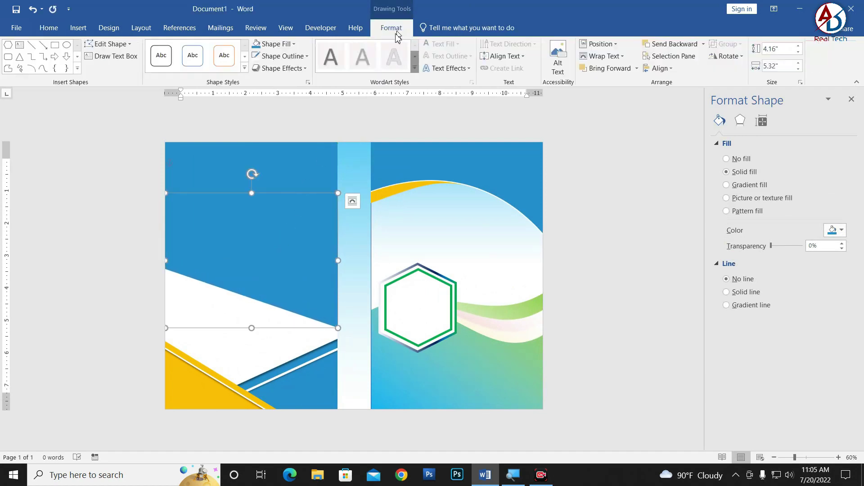
pyautogui.click(674, 49)
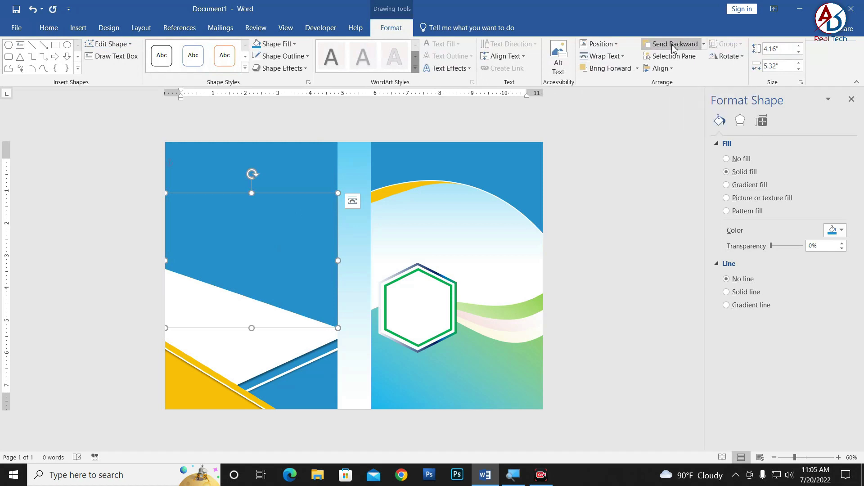
pyautogui.click(279, 163)
pyautogui.click(288, 45)
pyautogui.click(283, 68)
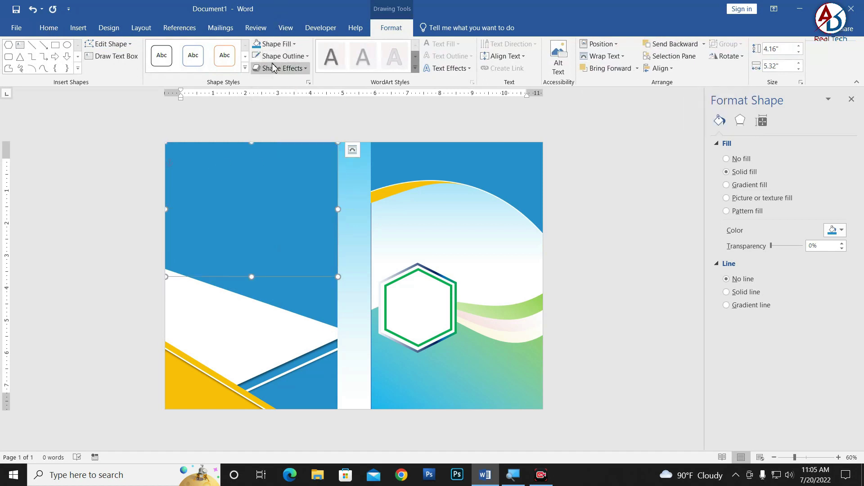
pyautogui.click(283, 56)
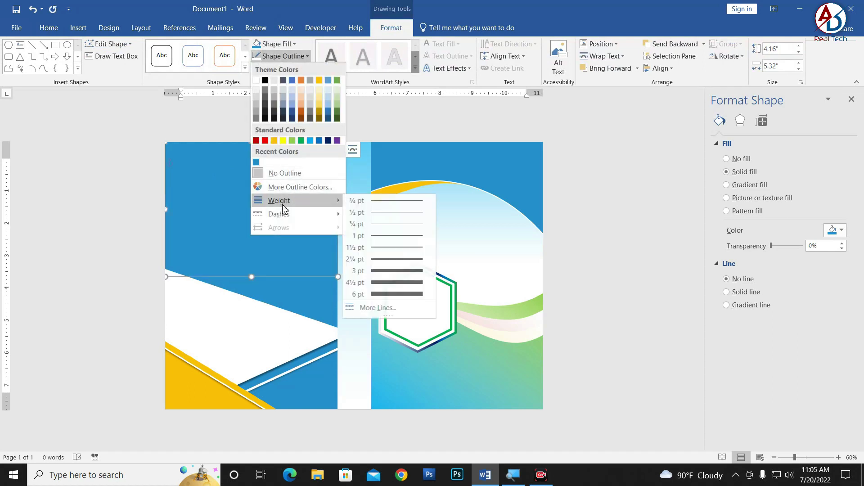
pyautogui.click(389, 272)
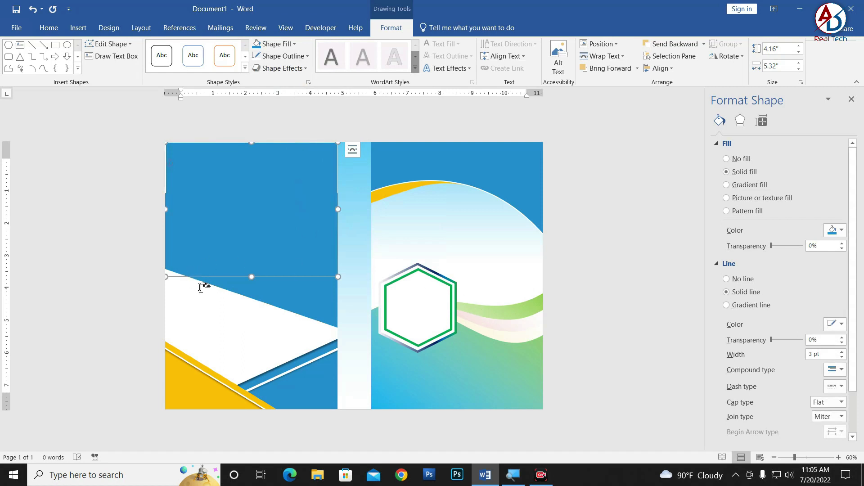
pyautogui.hotkey('ctrl', 'z')
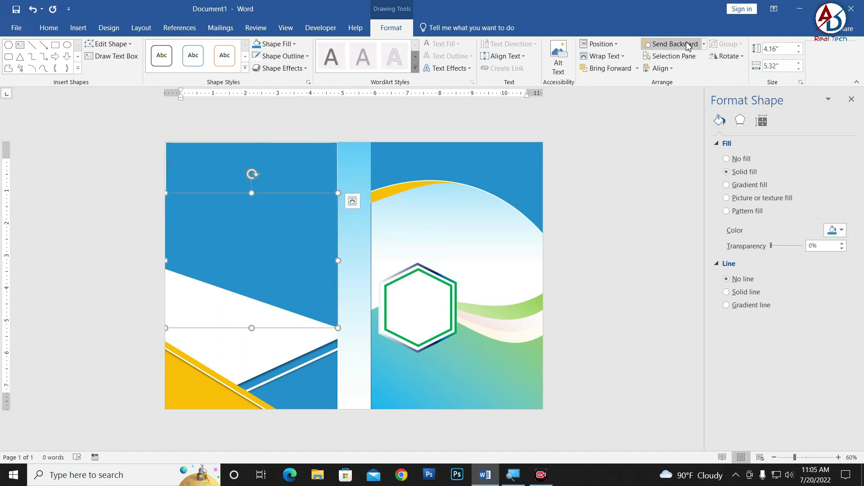
# Send the blue block behind the other shape and move it up the back panel
pyautogui.click(687, 46)
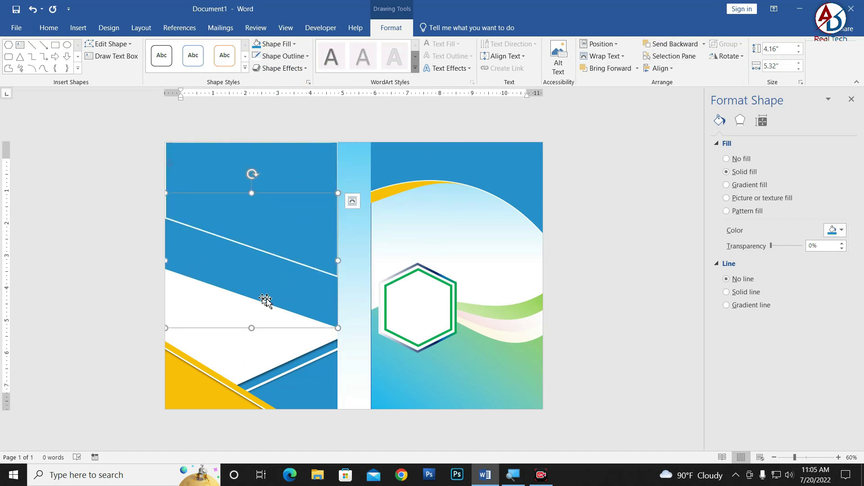
pyautogui.moveTo(283, 289); pyautogui.dragTo(282, 248)
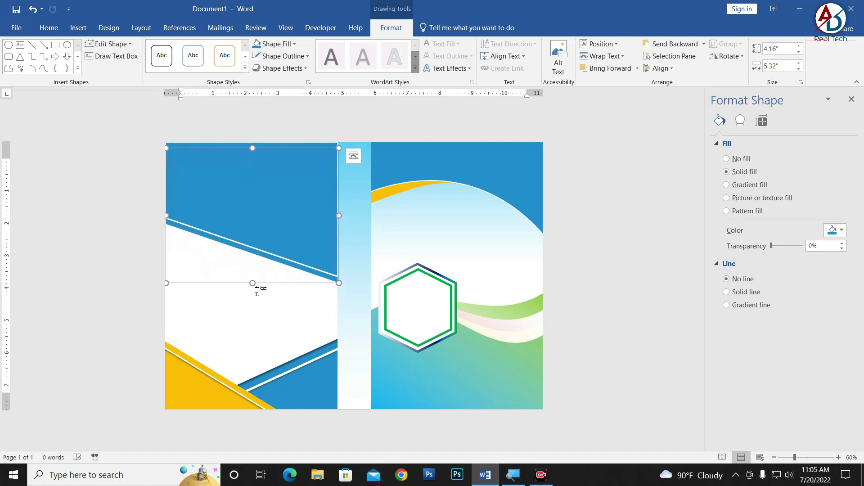
pyautogui.click(261, 329)
pyautogui.scroll(3, 261, 329)
pyautogui.scroll(1, 252, 318)
# Stretch the blue block to the left page edge and its right edge to the spine
pyautogui.click(48, 217)
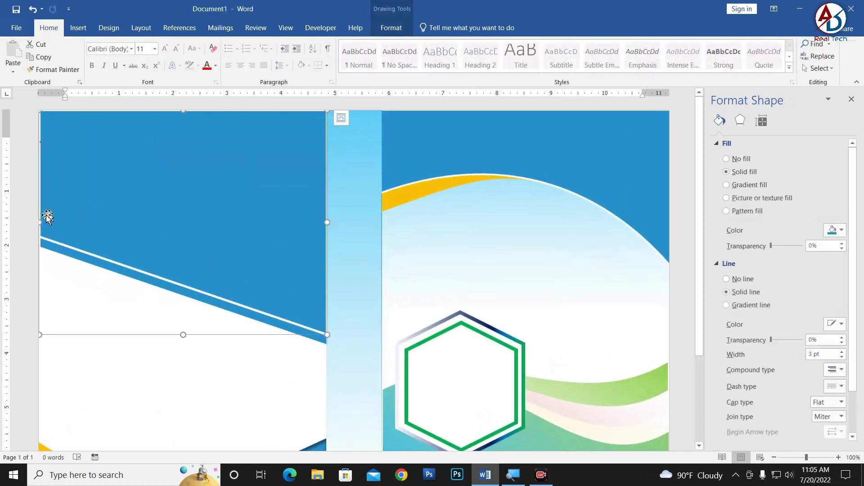
pyautogui.moveTo(41, 222); pyautogui.dragTo(38, 221)
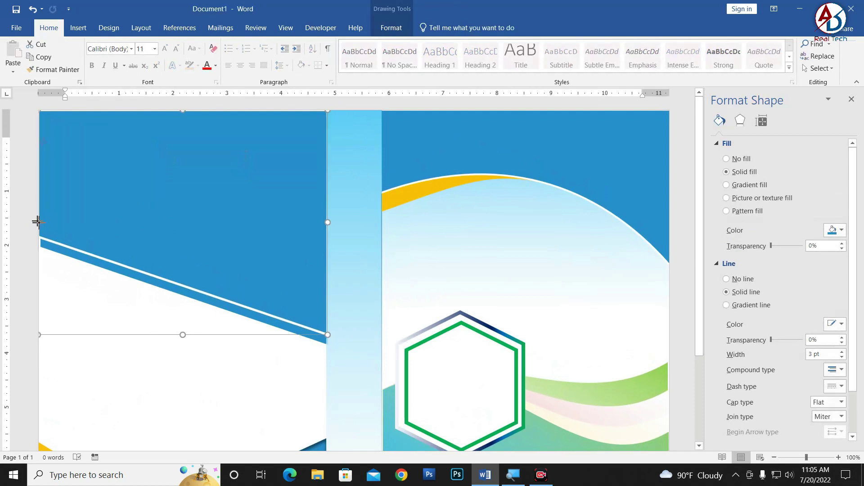
pyautogui.click(79, 263)
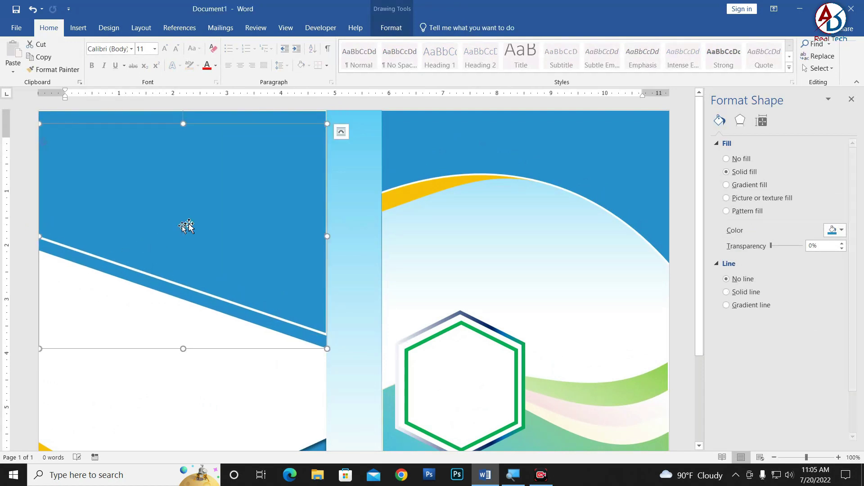
pyautogui.click(318, 220)
pyautogui.moveTo(328, 221); pyautogui.dragTo(331, 222)
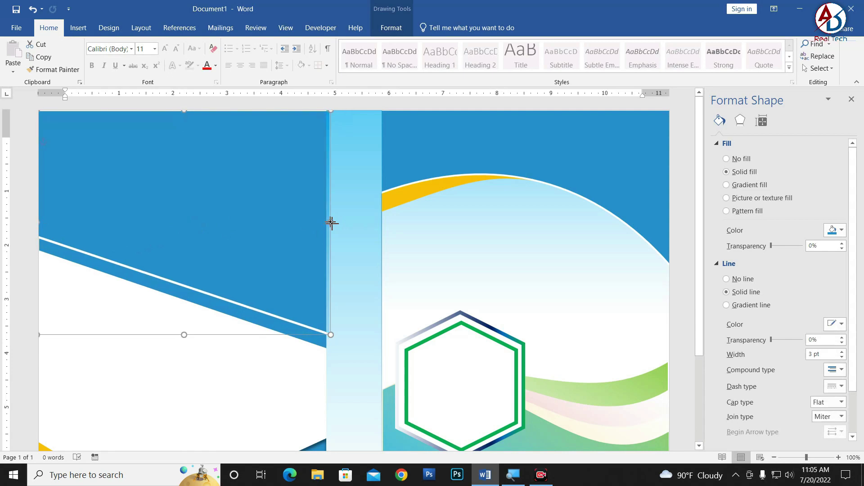
pyautogui.click(233, 358)
# Nudge the blue block slightly left and up and check its position
pyautogui.keyDown('ctrl'); pyautogui.scroll(-4, 276, 312); pyautogui.keyUp('ctrl')
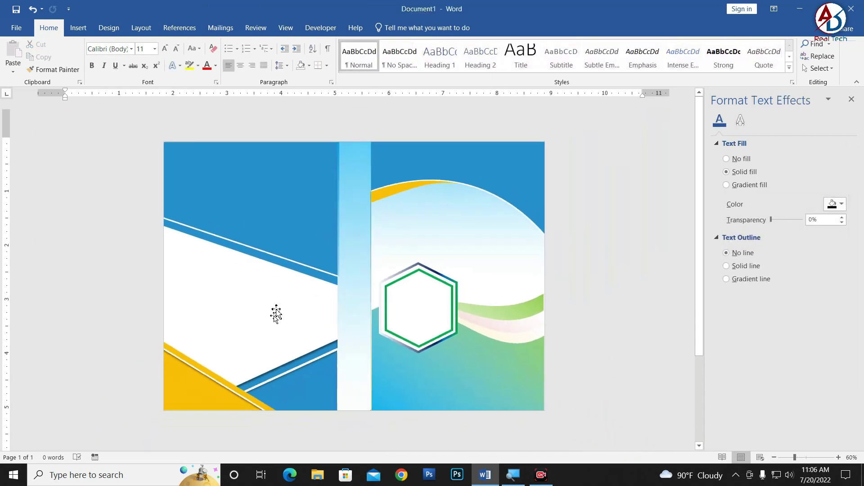
pyautogui.moveTo(314, 219); pyautogui.dragTo(301, 215)
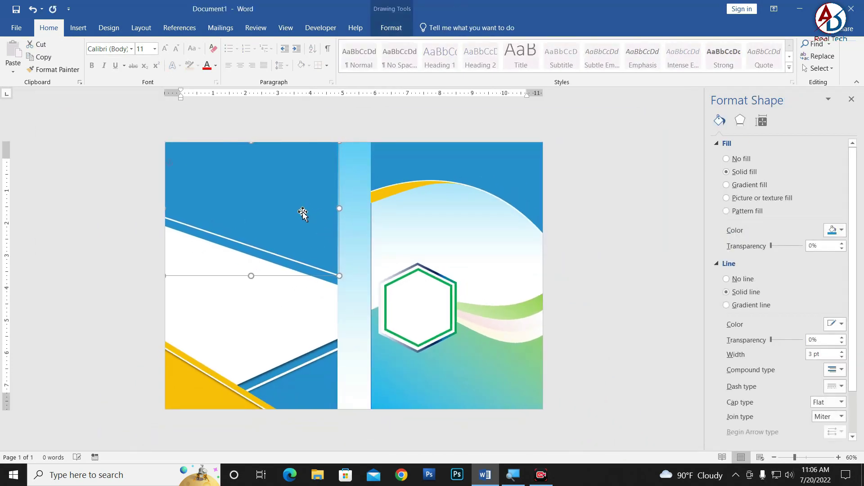
pyautogui.click(287, 323)
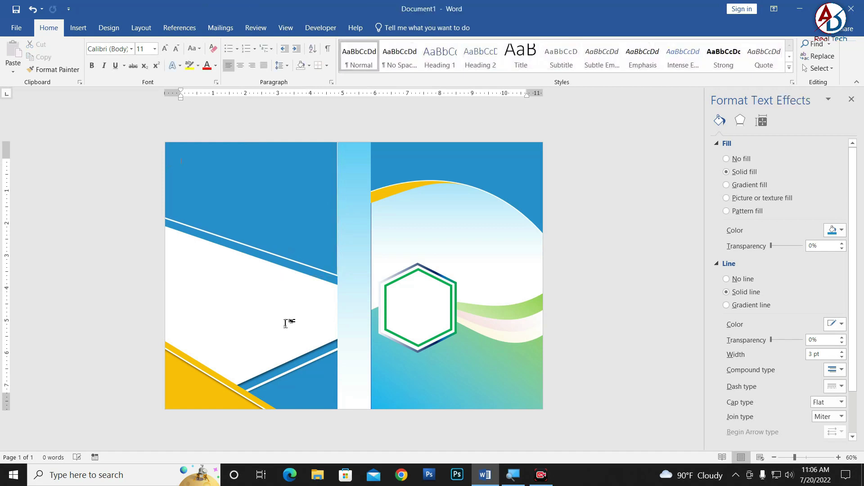
pyautogui.click(314, 217)
pyautogui.click(247, 317)
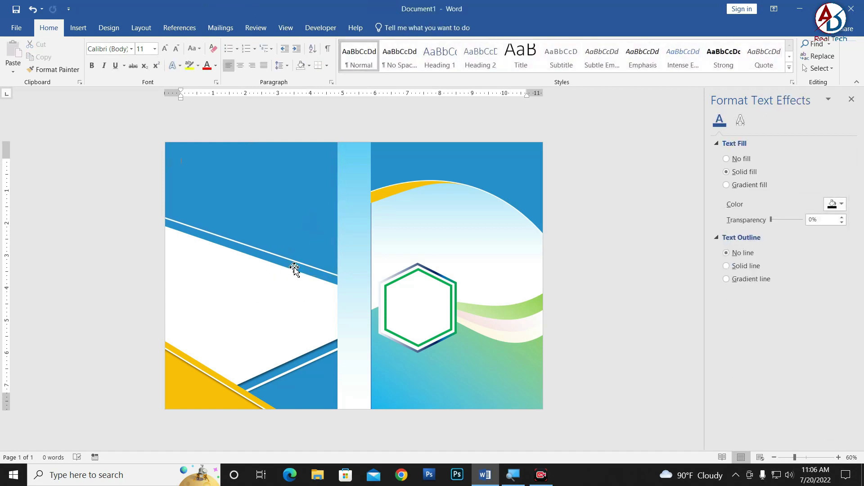
pyautogui.scroll(-1, 248, 291)
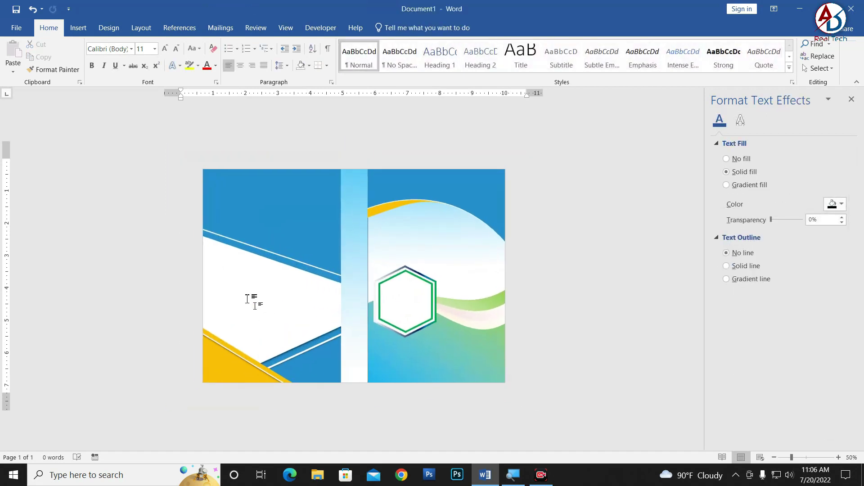
pyautogui.click(272, 261)
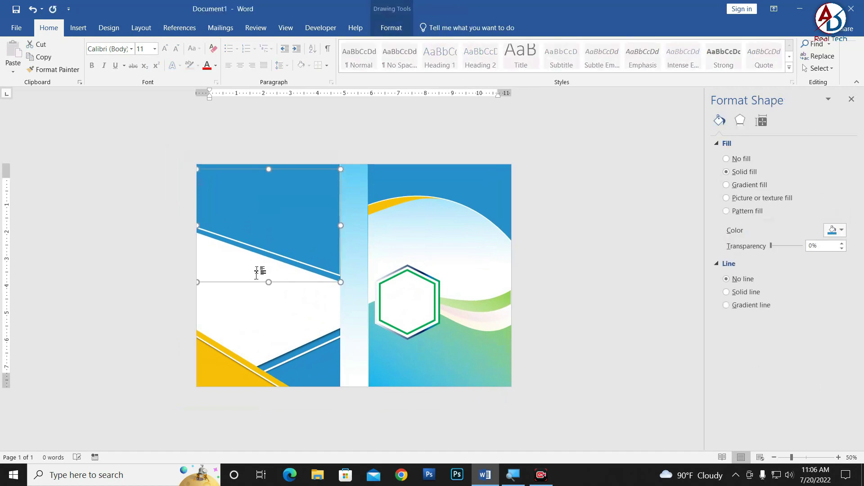
pyautogui.click(253, 296)
pyautogui.scroll(2, 227, 230)
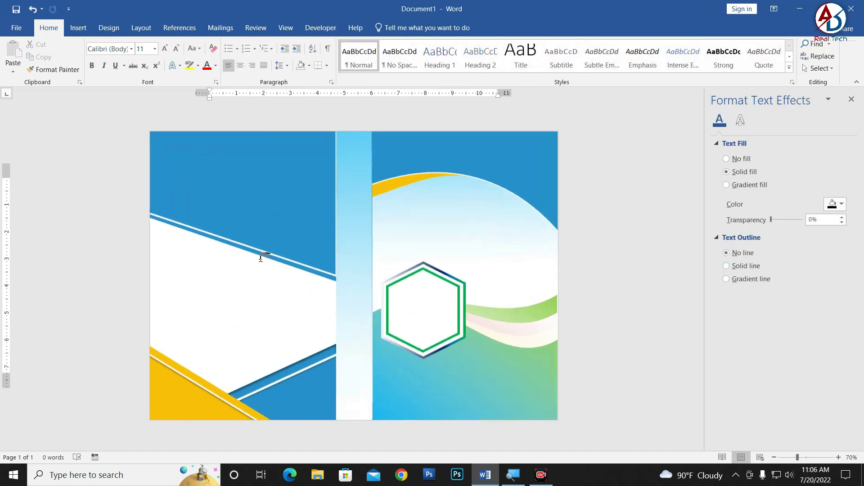
pyautogui.click(78, 28)
# Draw a rounded rectangle on the back panel and adjust its position and size
pyautogui.click(162, 58)
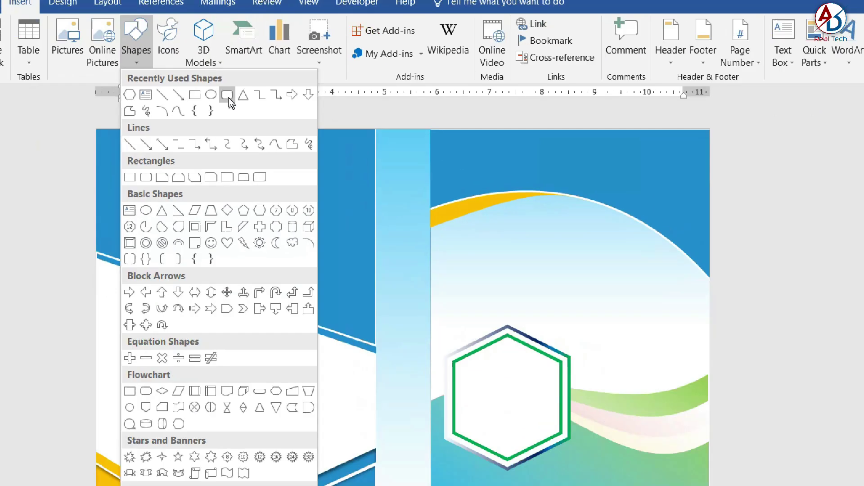
pyautogui.click(227, 95)
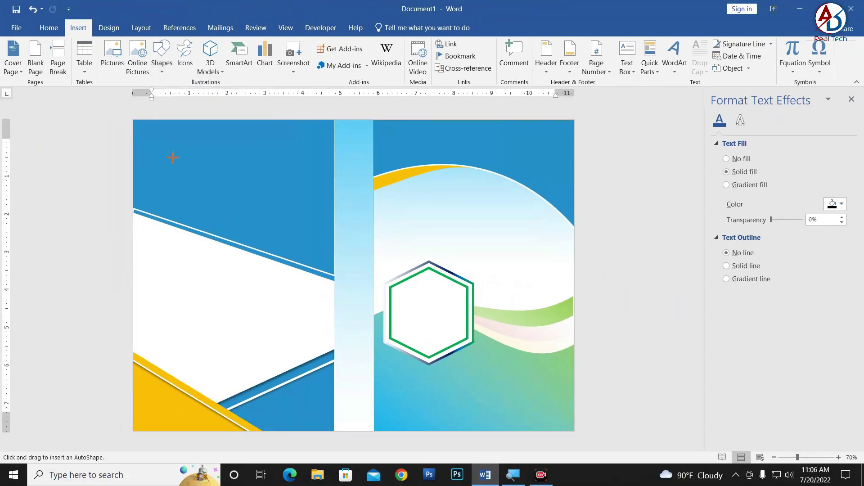
pyautogui.moveTo(173, 157)
pyautogui.mouseDown()
pyautogui.moveTo(299, 349)
pyautogui.moveTo(318, 349)
pyautogui.mouseUp()
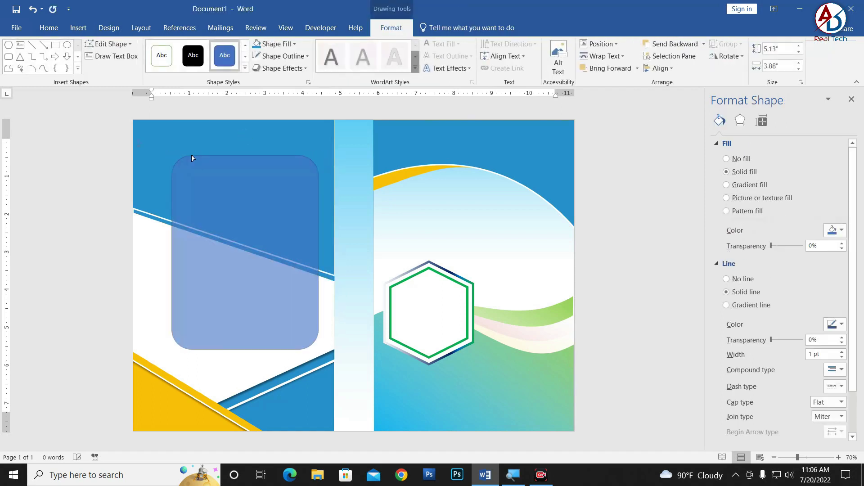
pyautogui.moveTo(212, 224); pyautogui.dragTo(201, 217)
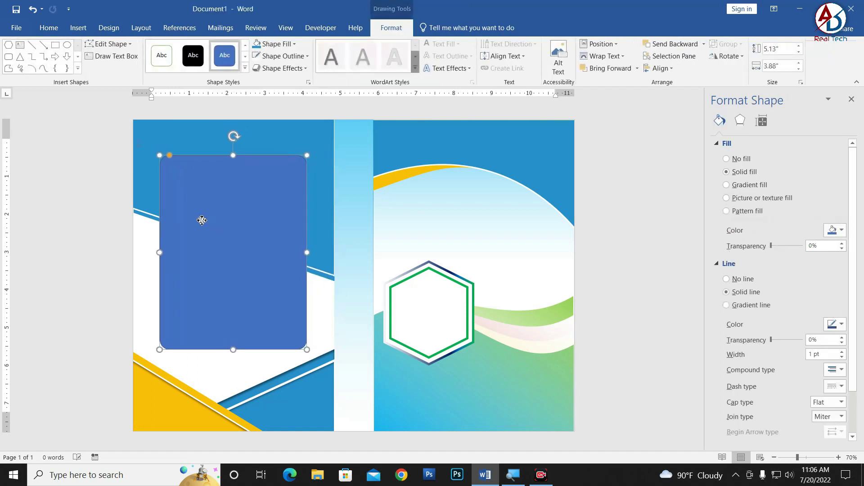
pyautogui.moveTo(310, 350); pyautogui.dragTo(312, 352)
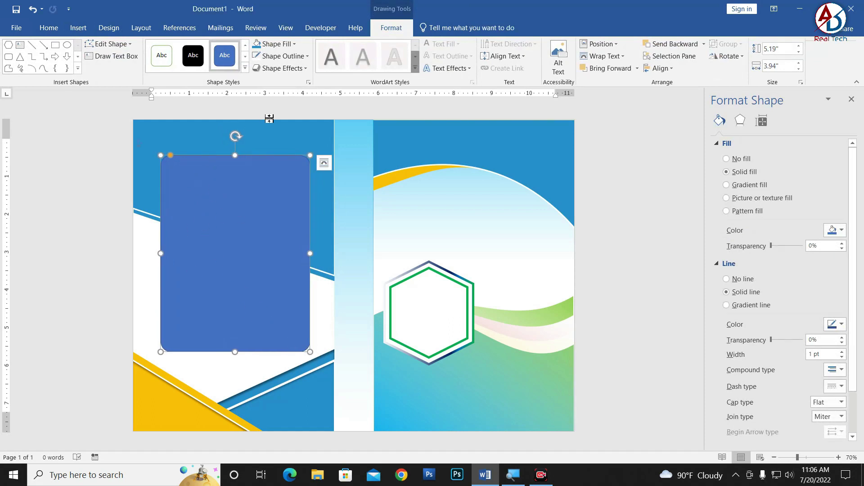
# Give the rounded rectangle a 3 pt dark blue outline and a white fill
pyautogui.click(283, 56)
pyautogui.moveTo(278, 200)
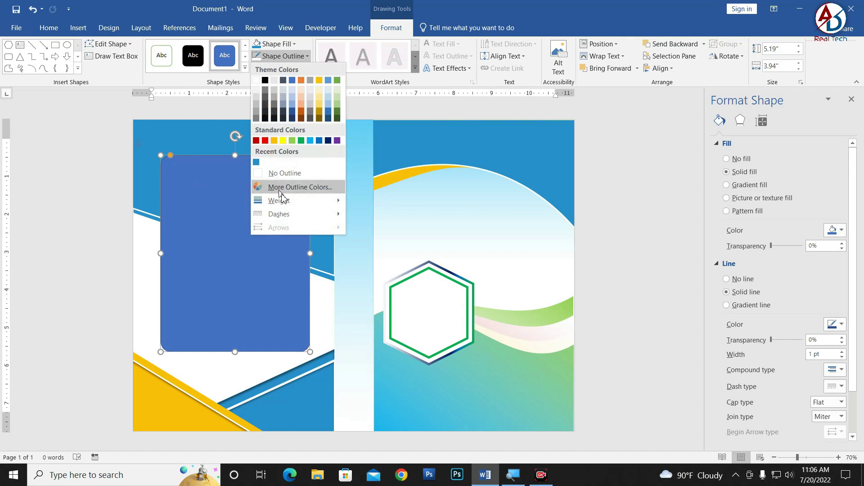
pyautogui.click(393, 271)
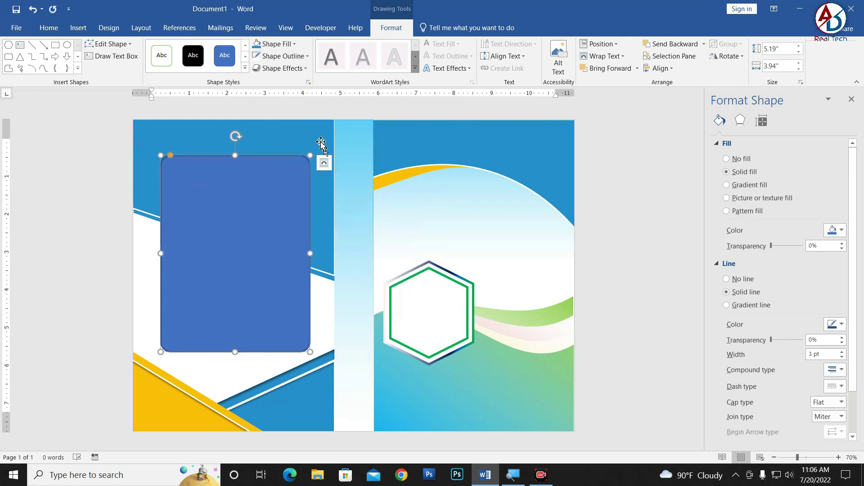
pyautogui.click(282, 56)
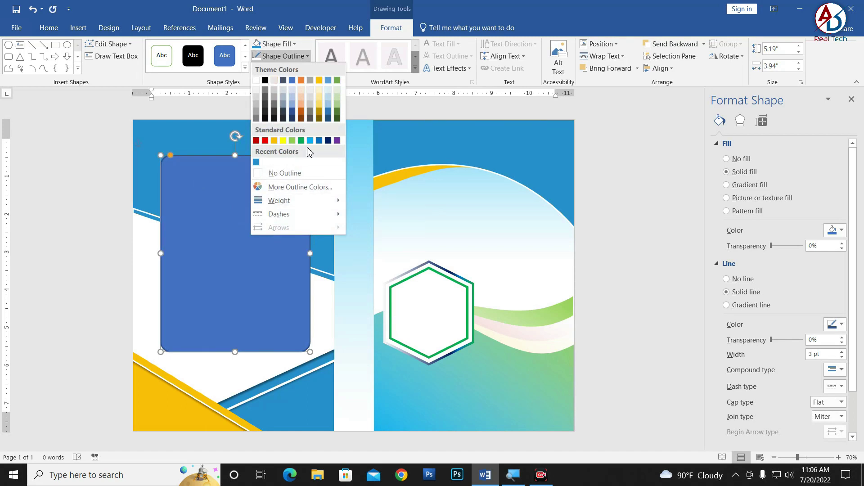
pyautogui.click(328, 140)
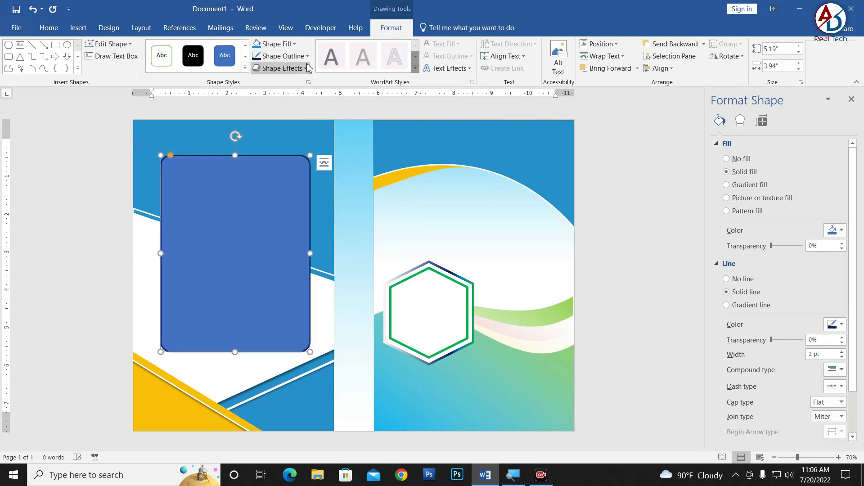
pyautogui.click(306, 57)
pyautogui.click(276, 43)
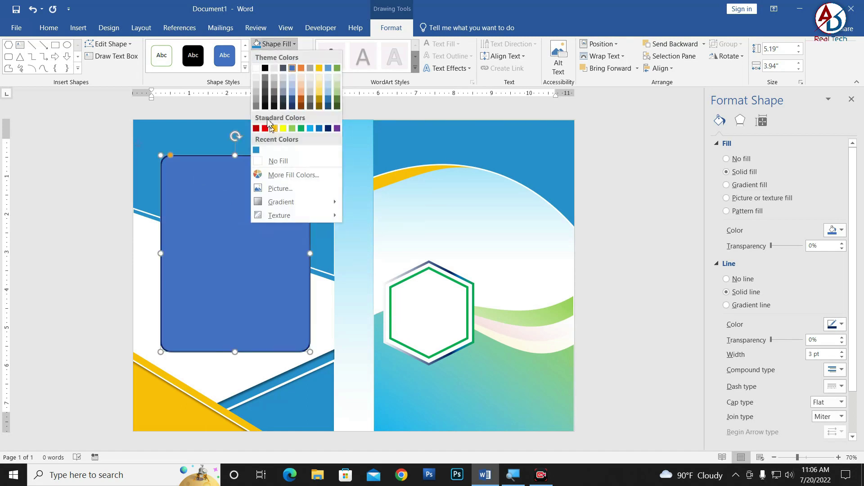
pyautogui.click(256, 69)
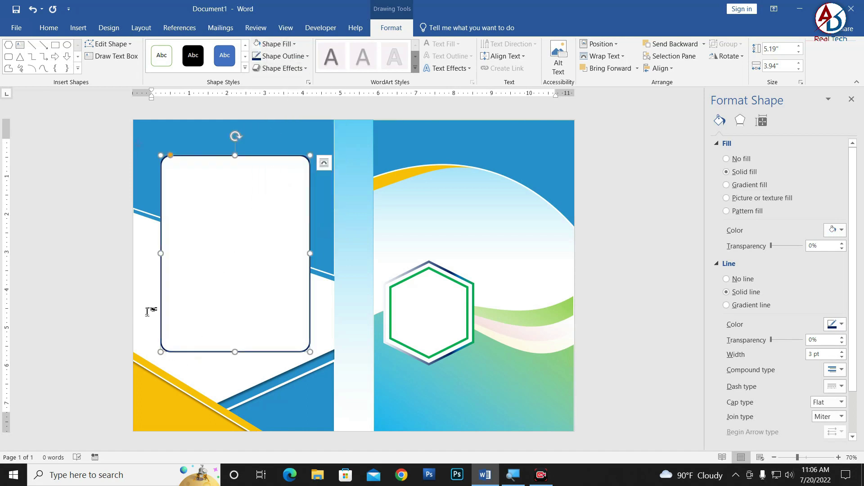
pyautogui.click(322, 324)
pyautogui.click(269, 309)
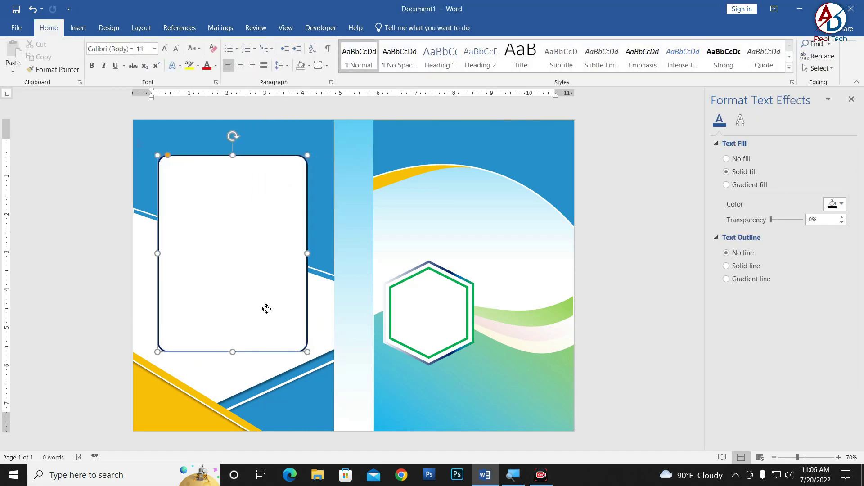
pyautogui.scroll(-5, 278, 373)
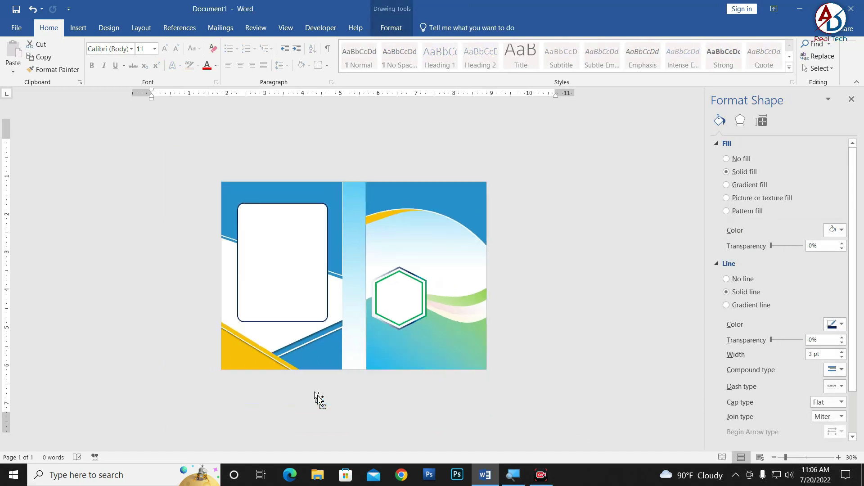
pyautogui.click(464, 377)
pyautogui.scroll(4, 303, 222)
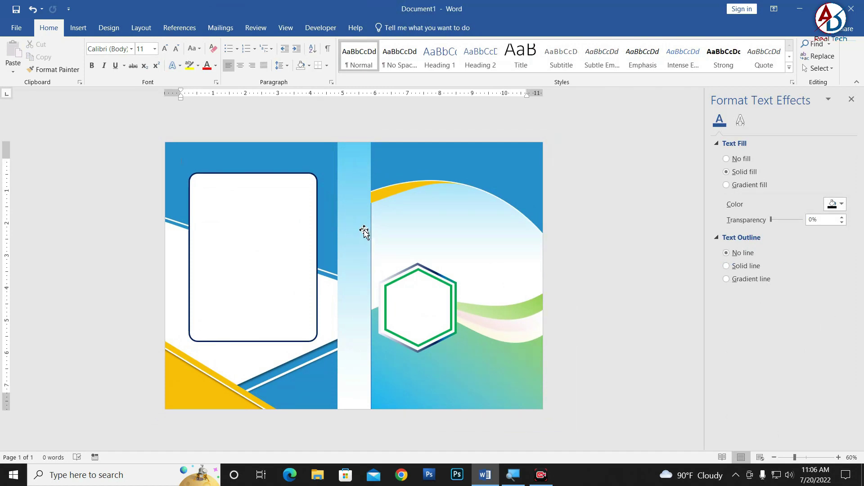
# Insert a plain black-style WordArt box and move it to the card's centre
pyautogui.click(78, 27)
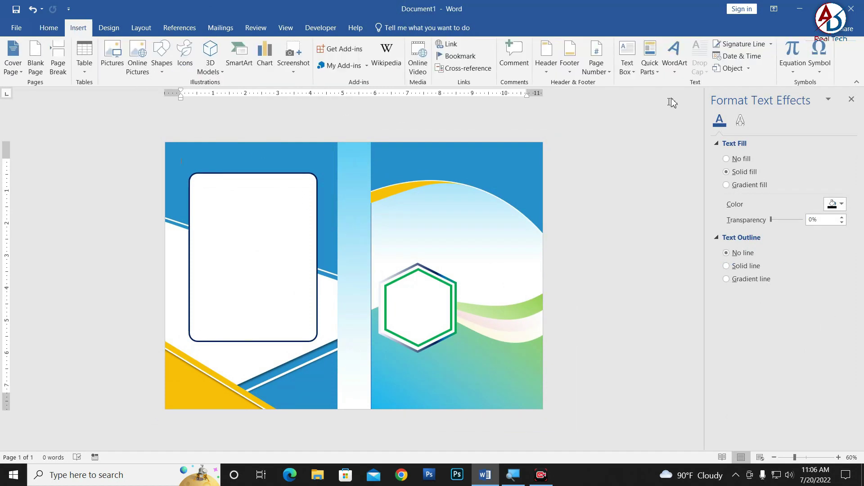
pyautogui.click(671, 63)
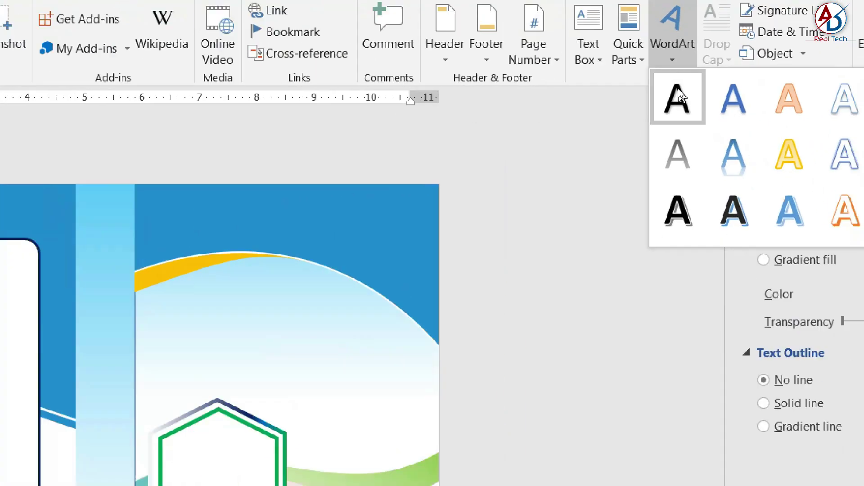
pyautogui.click(679, 94)
pyautogui.moveTo(249, 159); pyautogui.dragTo(316, 243)
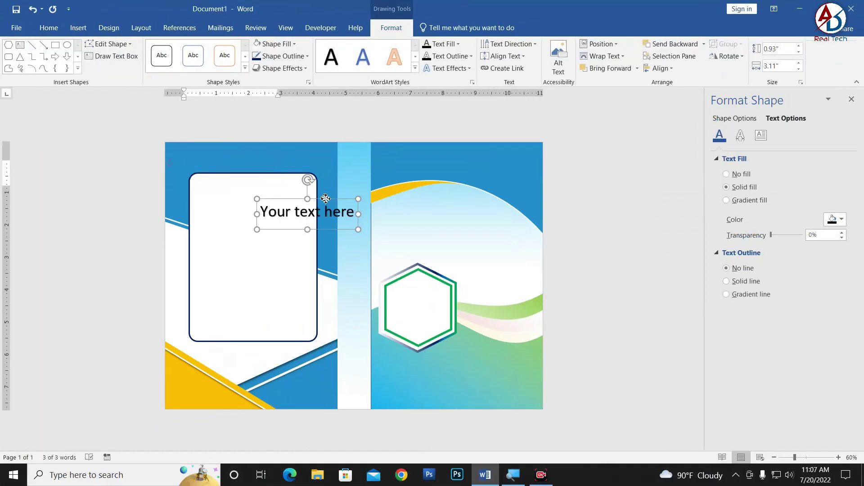
# Replace the placeholder with GLOBAL TOUCH INT'L EDUCATION FOUNDATION
pyautogui.hotkey('ctrl', 'a')
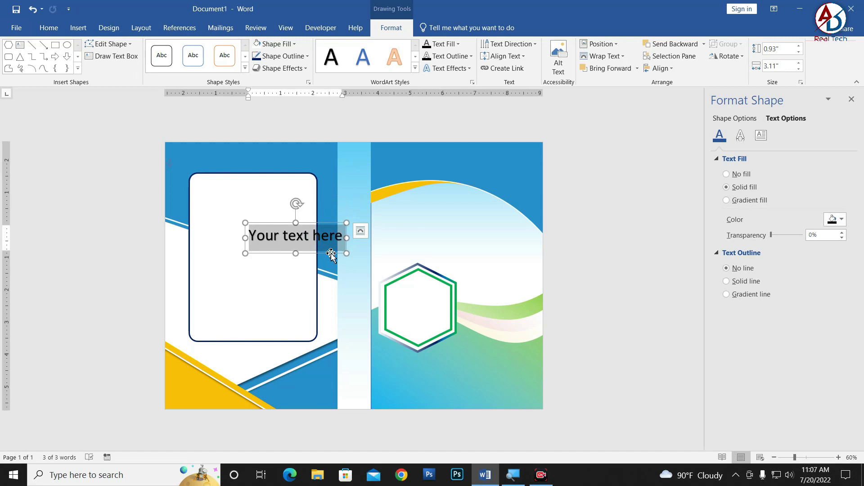
pyautogui.write('GLAO')
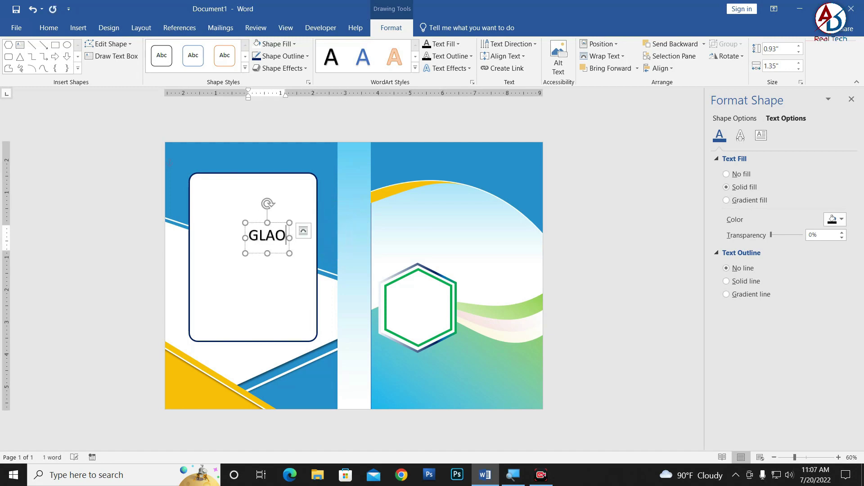
pyautogui.press('BackSpace')
pyautogui.press('BackSpace')
pyautogui.write('OBAL TO')
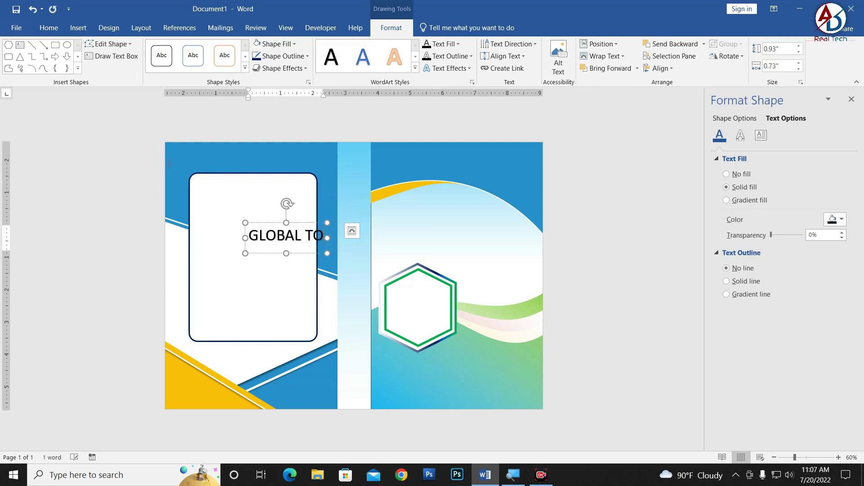
pyautogui.write("UCH INT'L ")
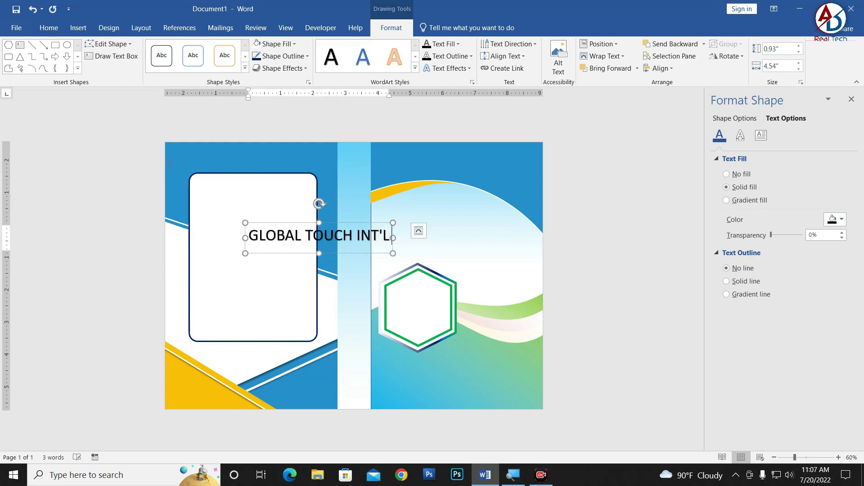
pyautogui.write('EDUCATI')
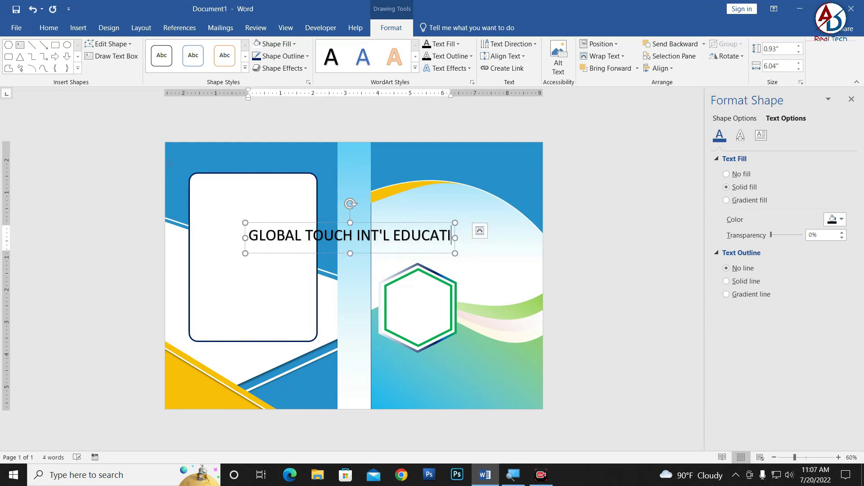
pyautogui.write('ON')
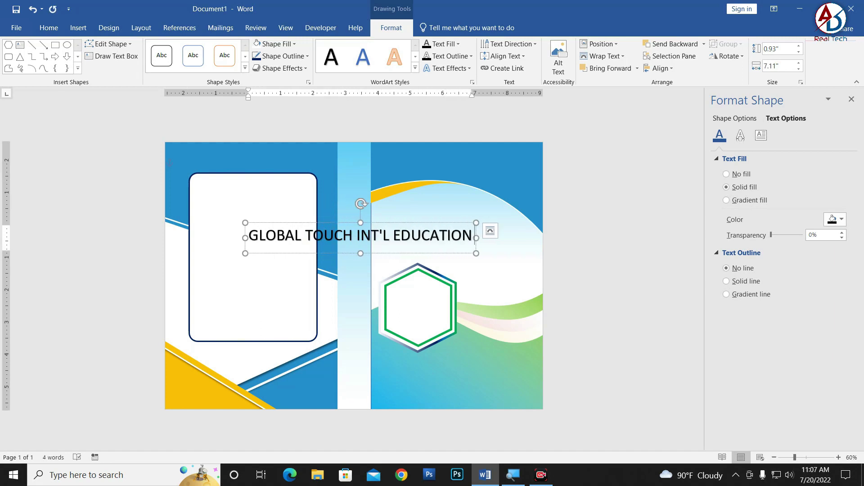
pyautogui.write(' P')
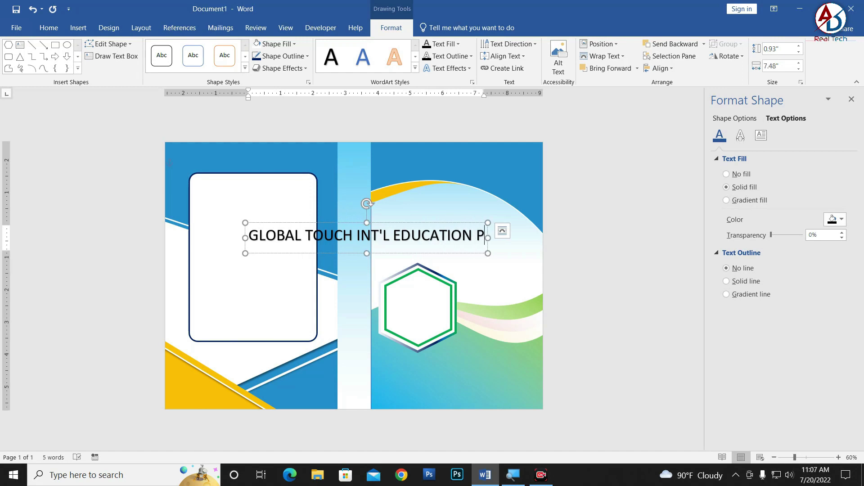
pyautogui.press('BackSpace')
pyautogui.write('FOUN')
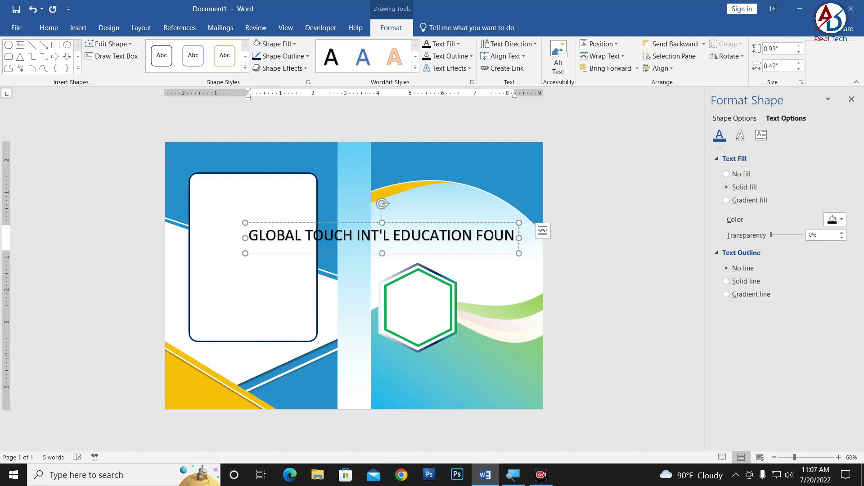
pyautogui.write('DATION')
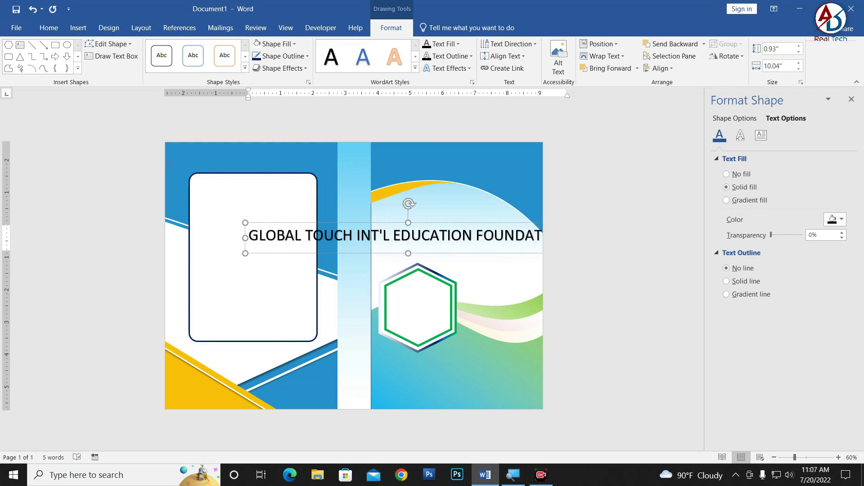
pyautogui.moveTo(410, 204)
pyautogui.mouseDown()
pyautogui.moveTo(324, 217)
pyautogui.moveTo(228, 195)
pyautogui.mouseUp()
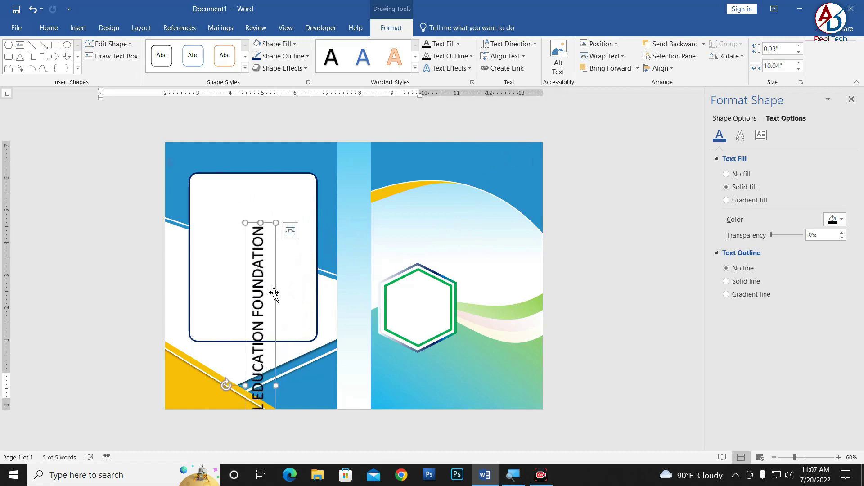
pyautogui.moveTo(275, 295); pyautogui.dragTo(372, 219)
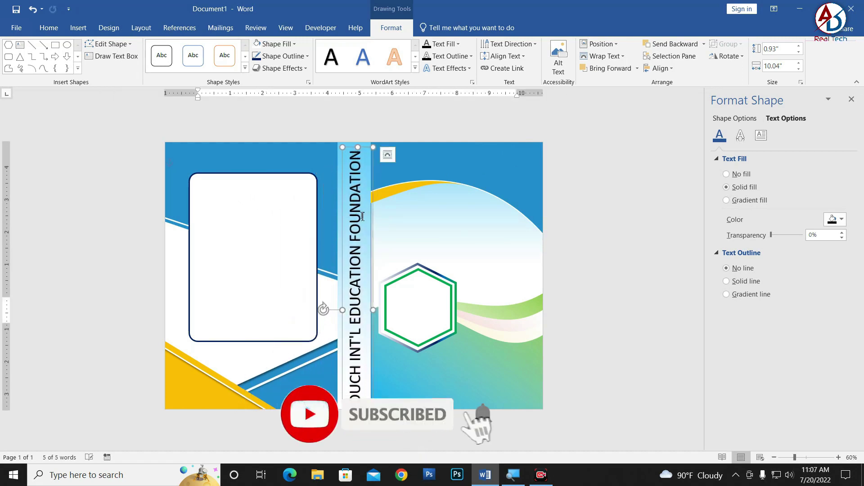
pyautogui.click(355, 286)
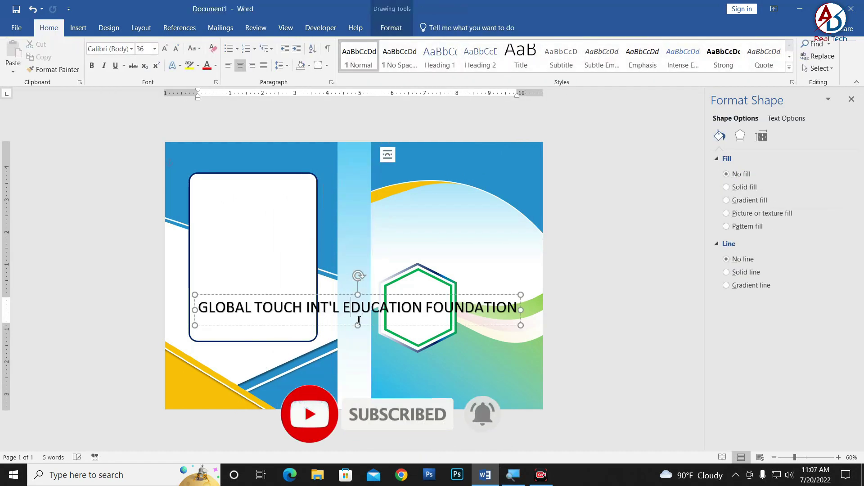
pyautogui.hotkey('ctrl', 'a')
pyautogui.click(176, 48)
pyautogui.click(176, 48)
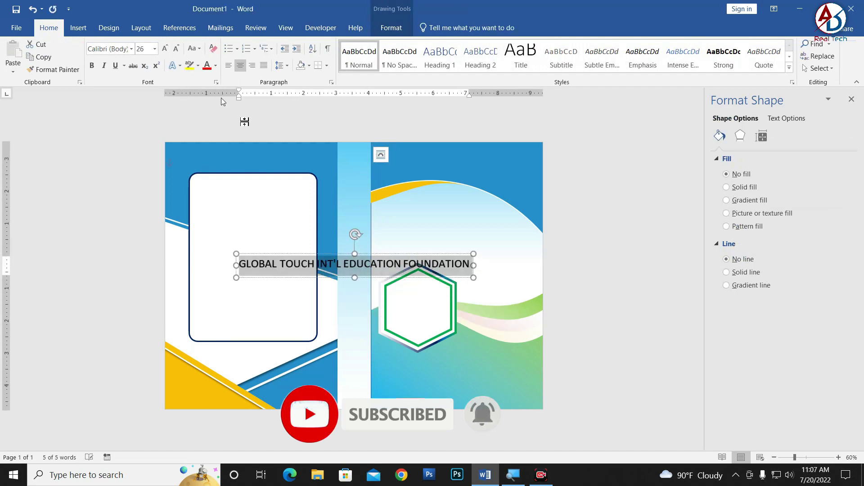
pyautogui.click(377, 296)
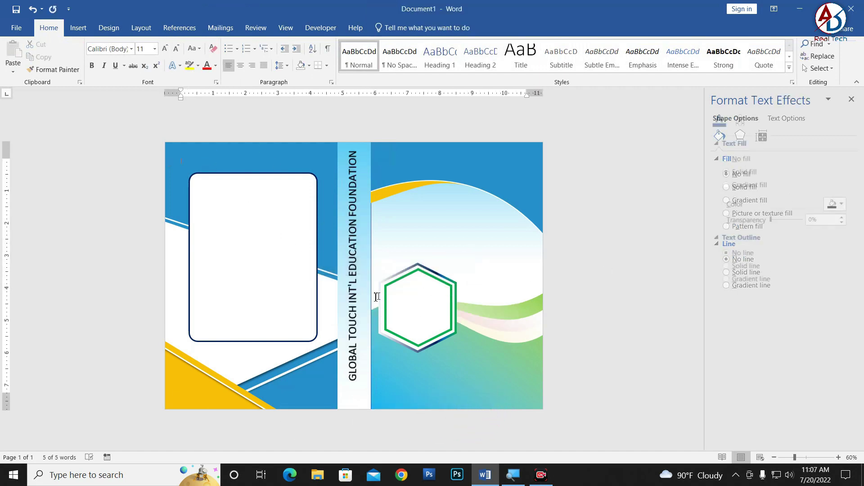
pyautogui.click(356, 268)
pyautogui.click(373, 256)
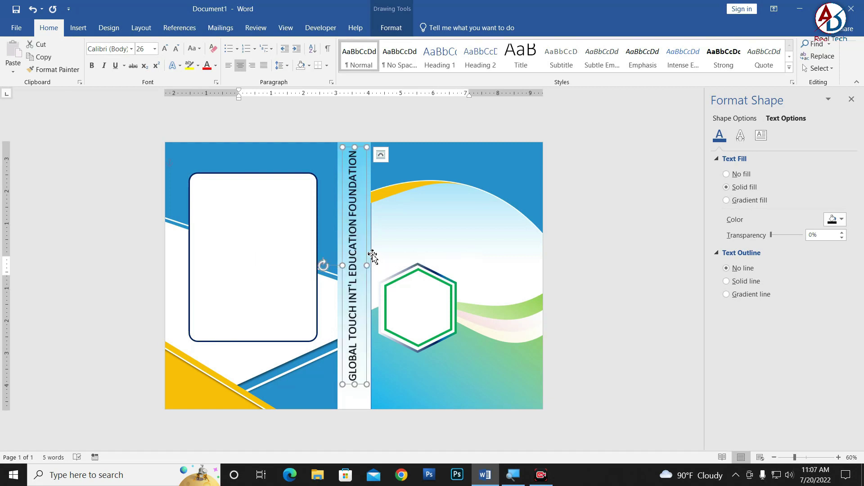
pyautogui.moveTo(367, 346); pyautogui.dragTo(367, 358)
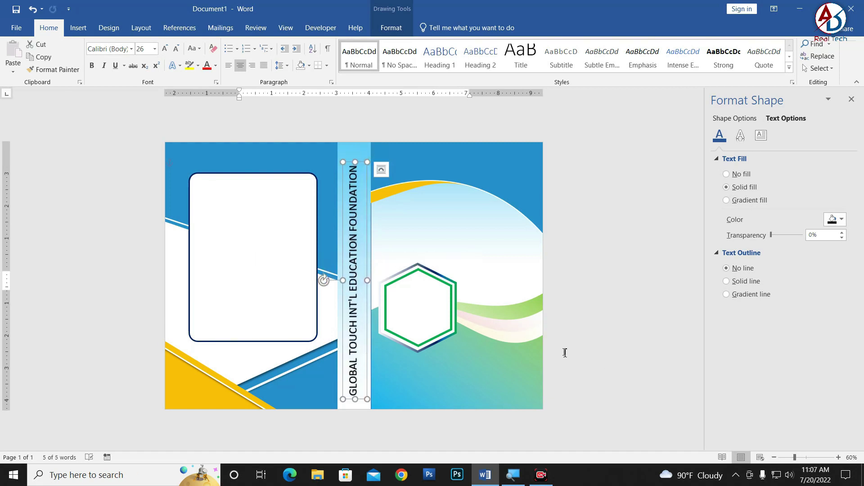
pyautogui.hotkey('ctrl', 'z')
pyautogui.click(576, 337)
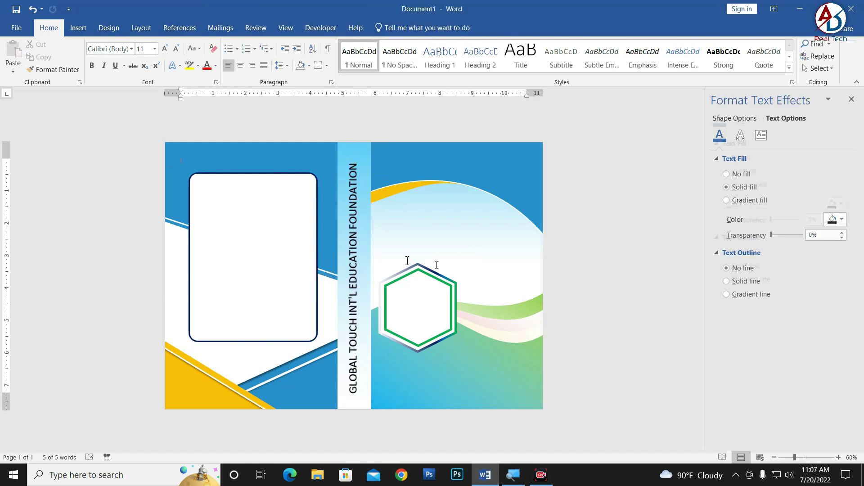
pyautogui.keyDown('ctrl'); pyautogui.scroll(-1, 415, 290); pyautogui.keyUp('ctrl')
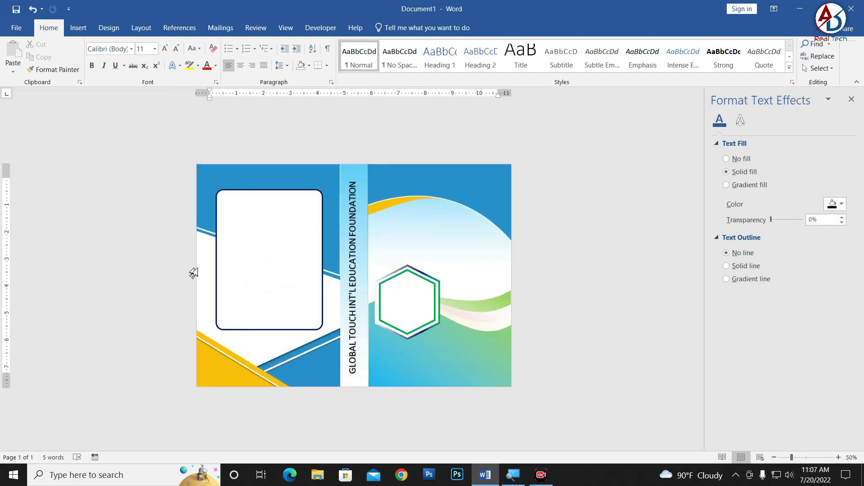
pyautogui.keyDown('ctrl'); pyautogui.scroll(1, 457, 276); pyautogui.keyUp('ctrl')
pyautogui.keyDown('ctrl'); pyautogui.scroll(1, 407, 203); pyautogui.keyUp('ctrl')
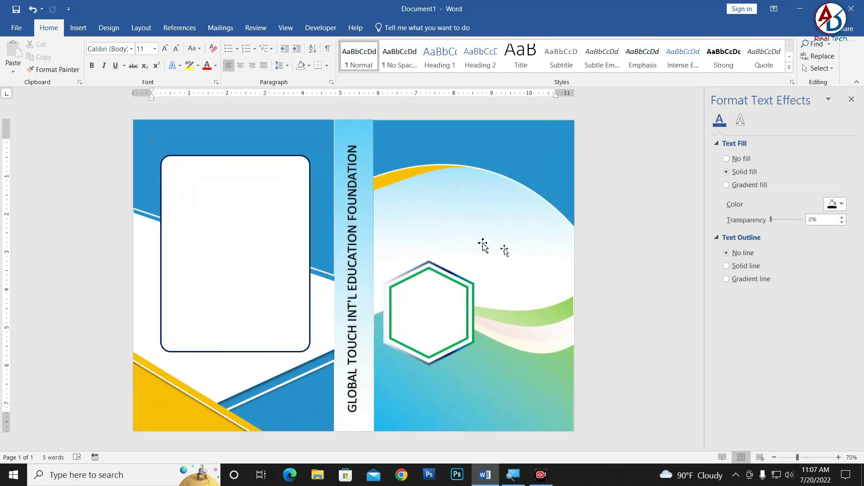
# Insert a plain WordArt box on the front cover reading COMPUTER
pyautogui.click(78, 27)
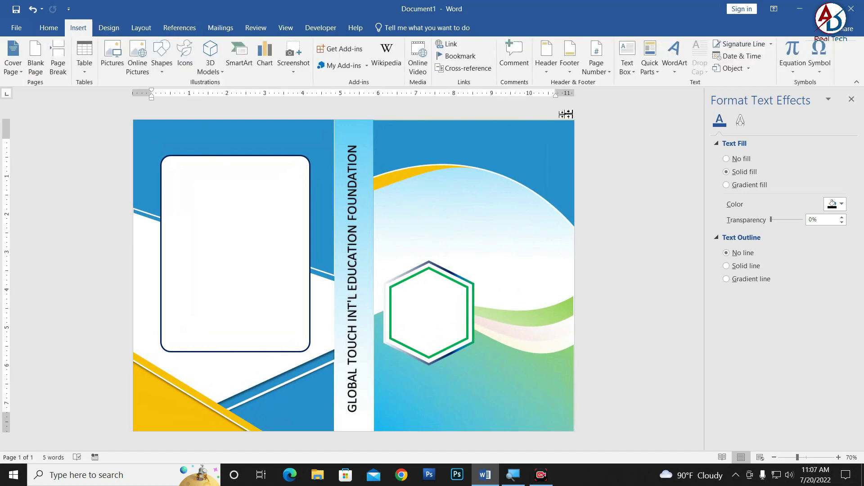
pyautogui.click(671, 55)
pyautogui.click(678, 92)
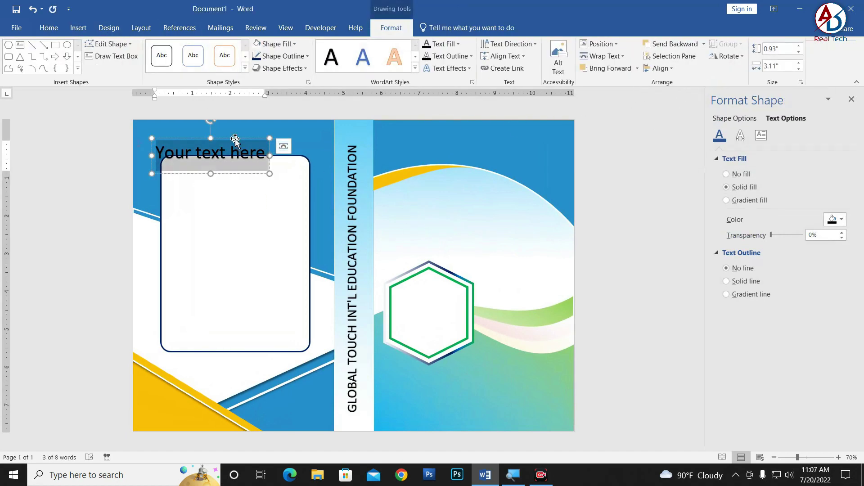
pyautogui.moveTo(235, 138); pyautogui.dragTo(486, 198)
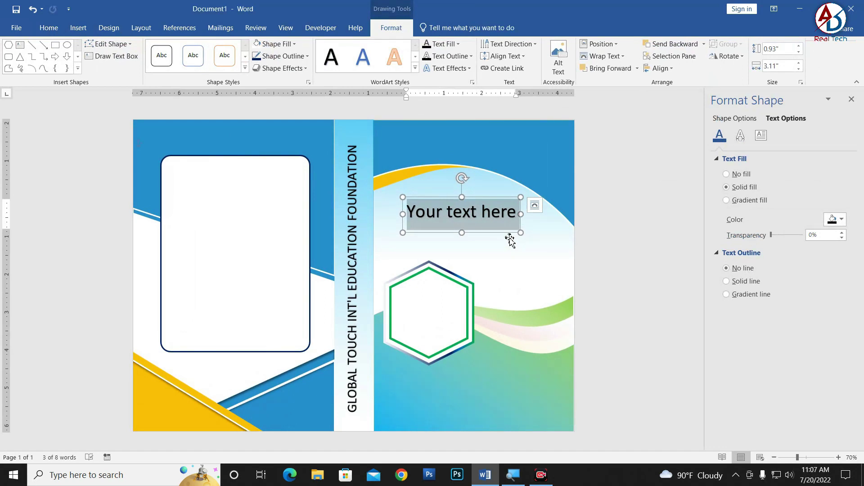
pyautogui.write('cOMPU')
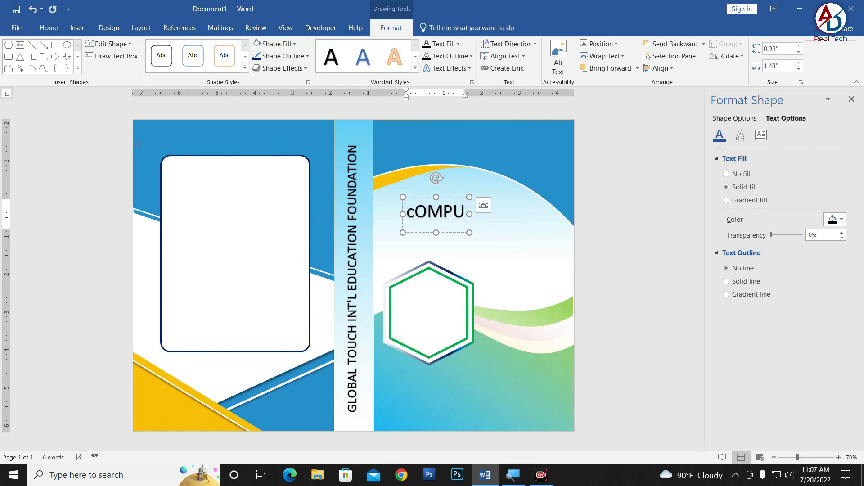
pyautogui.write('TER')
pyautogui.press('BackSpace')
pyautogui.press('BackSpace')
pyautogui.press('BackSpace')
pyautogui.press('BackSpace')
pyautogui.press('BackSpace')
pyautogui.press('BackSpace')
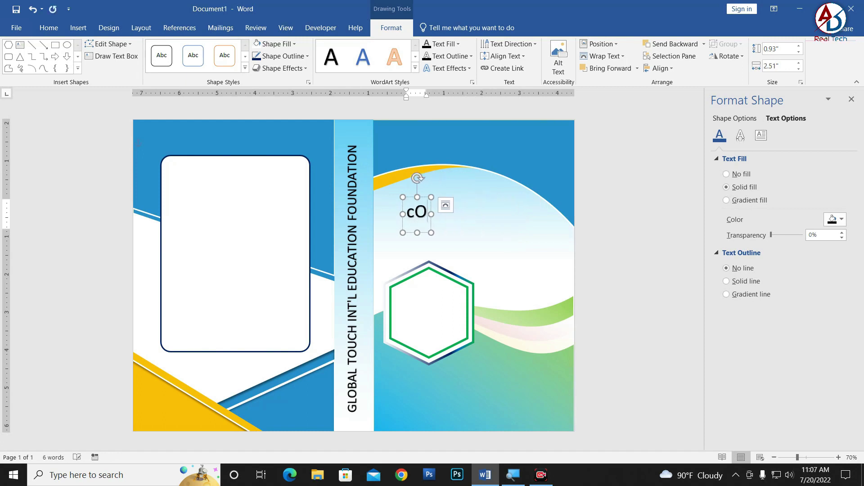
pyautogui.press('BackSpace')
pyautogui.press('BackSpace')
pyautogui.write('COMPUTER')
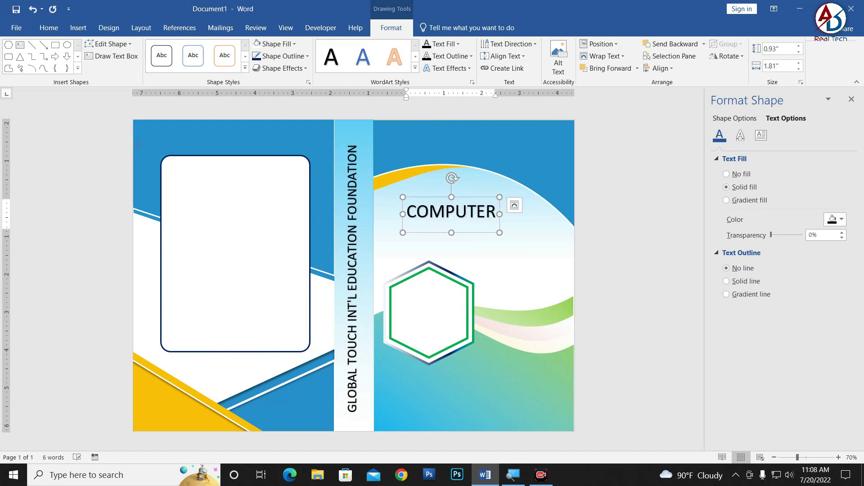
# Set COMPUTER in Impact 72 pt, nudge it up-left, and place a copy just below
pyautogui.hotkey('ctrl', 'a')
pyautogui.click(49, 28)
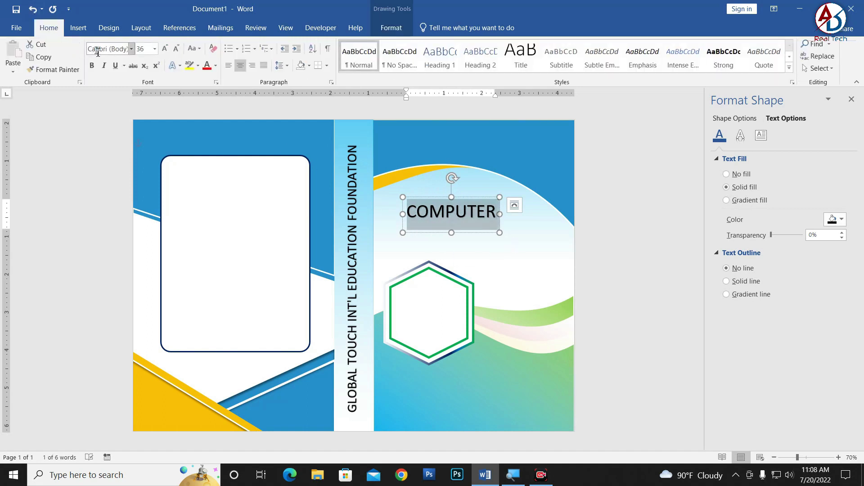
pyautogui.click(131, 49)
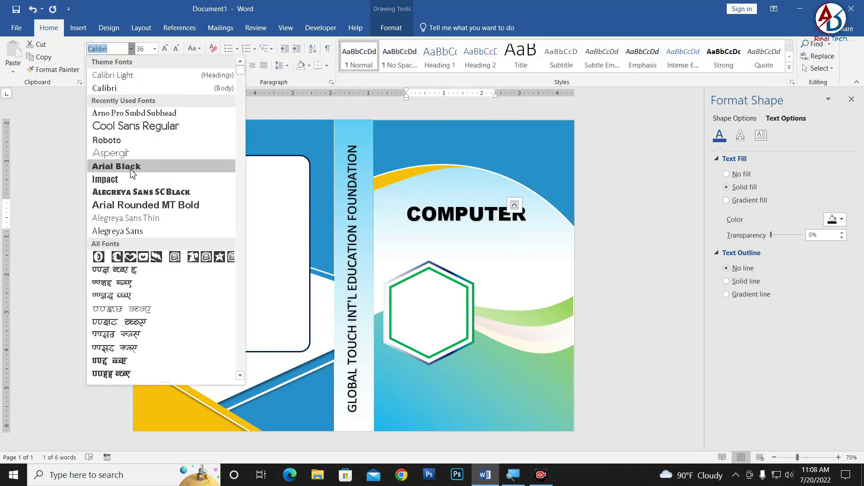
pyautogui.click(213, 48)
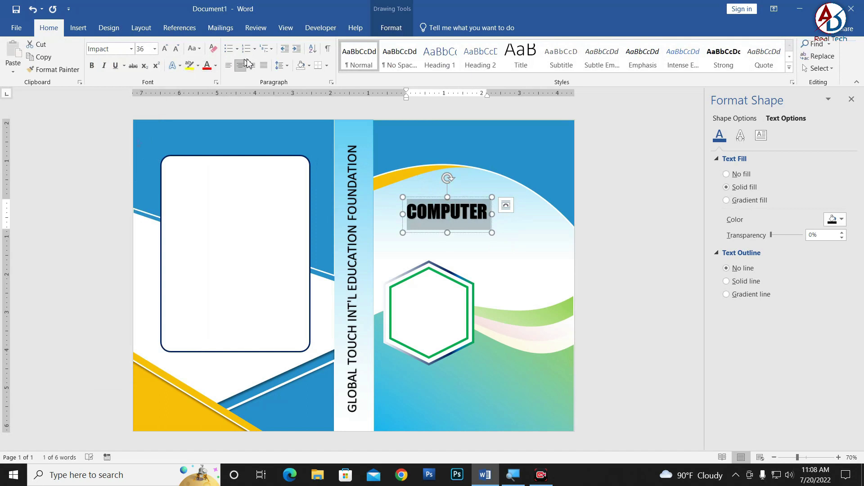
pyautogui.click(132, 49)
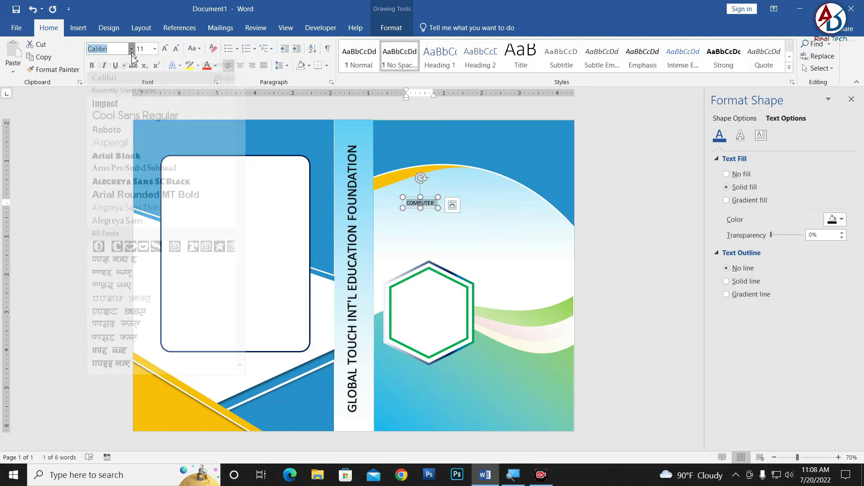
pyautogui.click(116, 115)
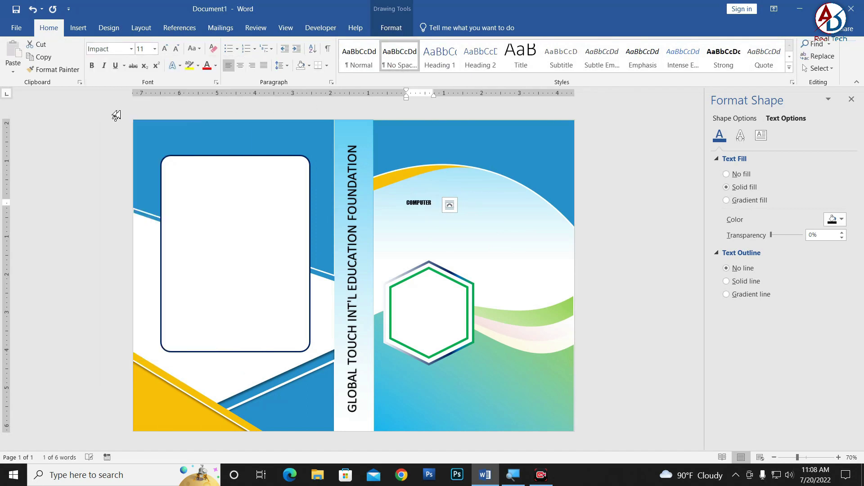
pyautogui.click(165, 49)
pyautogui.click(165, 48)
pyautogui.click(166, 49)
pyautogui.click(165, 49)
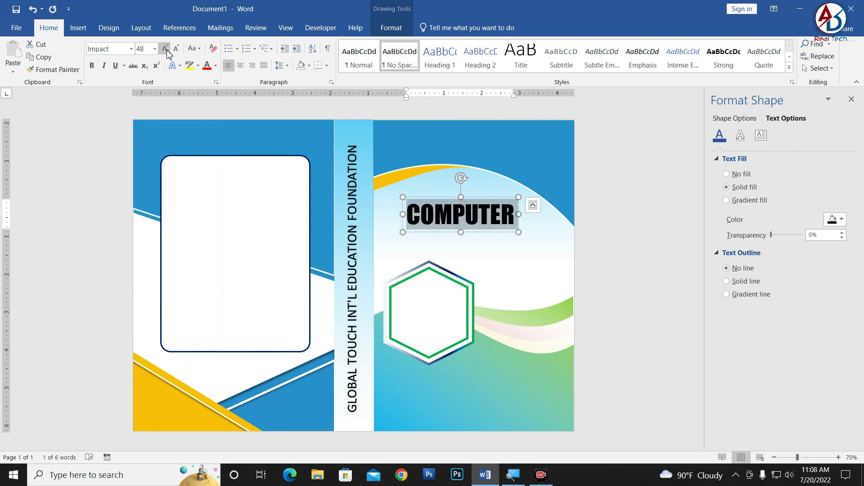
pyautogui.click(166, 50)
pyautogui.moveTo(437, 199); pyautogui.dragTo(413, 191)
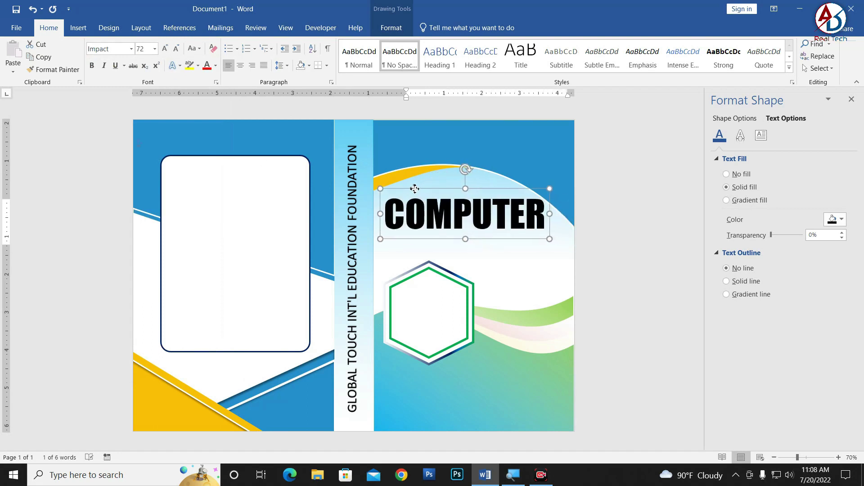
pyautogui.moveTo(429, 246); pyautogui.dragTo(428, 256)
# Retype the copied heading as 'BASIC BOOK', shrink it to 48 pt and nudge it slightly
pyautogui.click(429, 255)
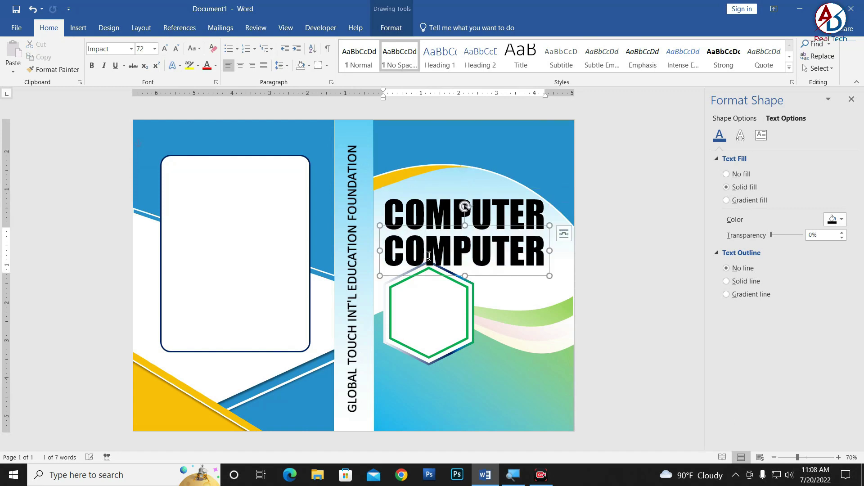
pyautogui.doubleClick(428, 256)
pyautogui.write('BA')
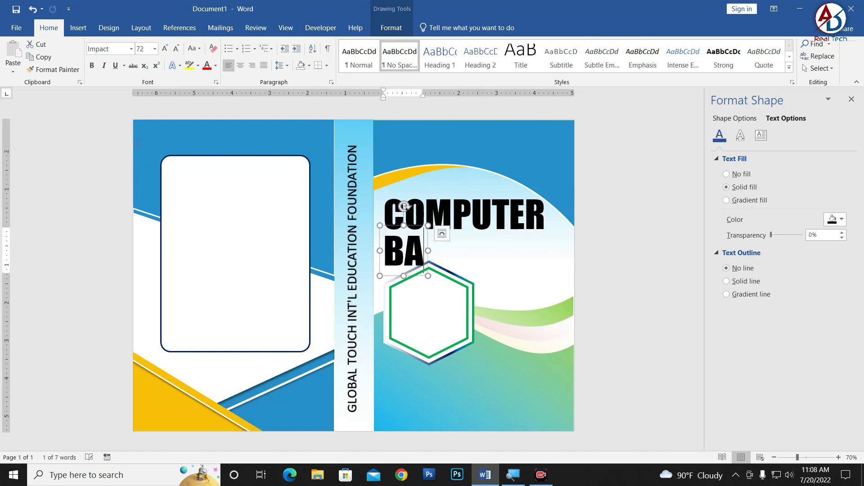
pyautogui.write('C')
pyautogui.press('BackSpace')
pyautogui.write('SIC')
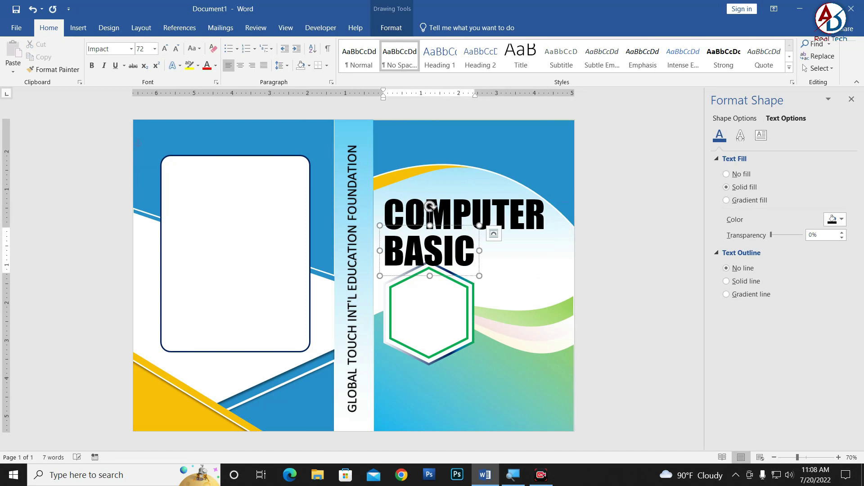
pyautogui.write(' BOOK')
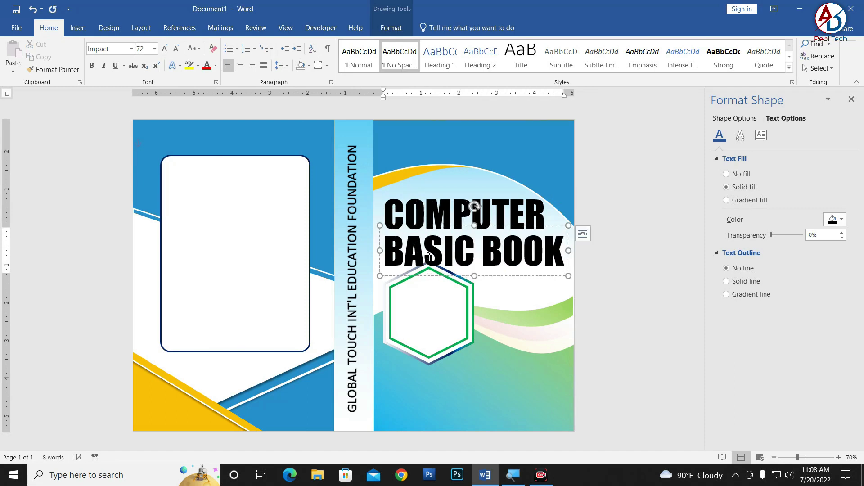
pyautogui.hotkey('ctrl', 'a')
pyautogui.click(177, 50)
pyautogui.click(177, 50)
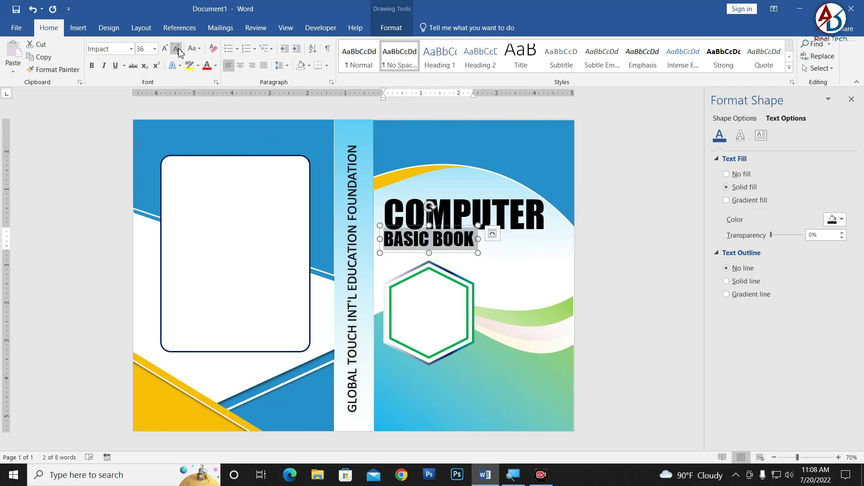
pyautogui.click(165, 48)
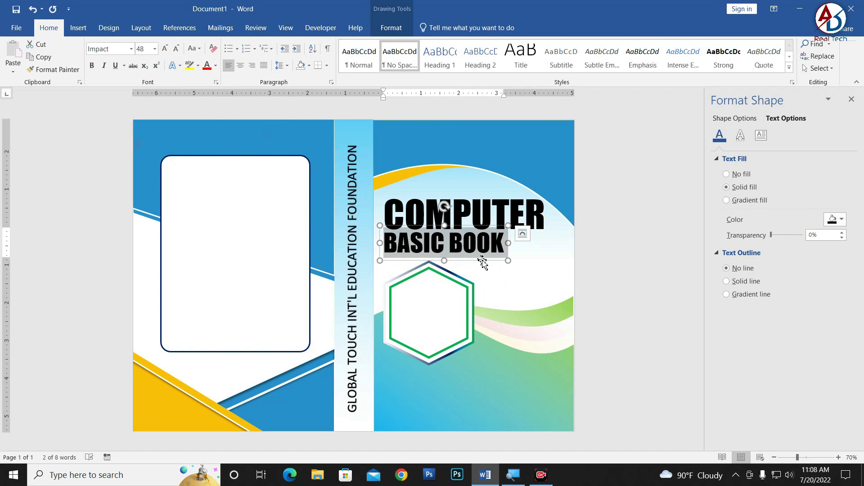
pyautogui.moveTo(482, 261); pyautogui.dragTo(484, 263)
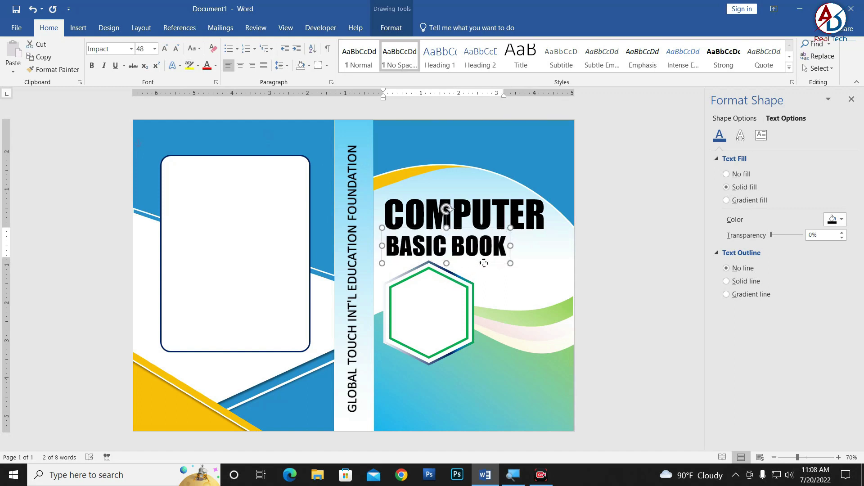
pyautogui.click(605, 275)
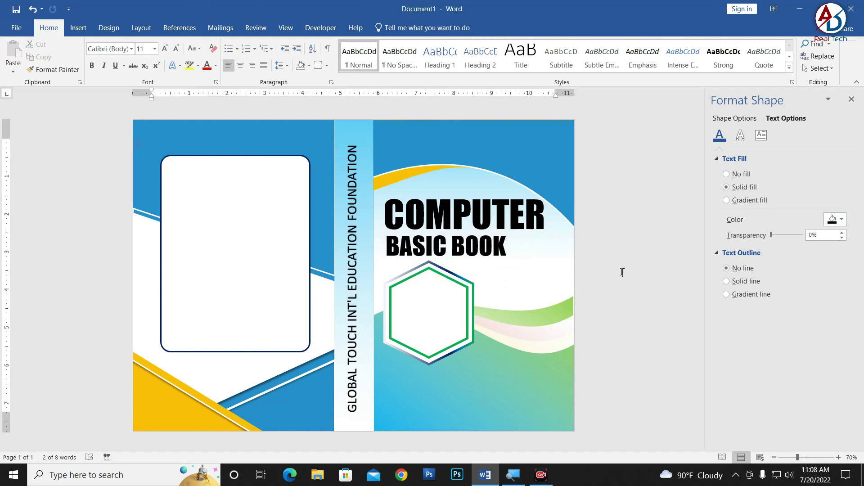
# Set the COMPUTER heading to 68 pt
pyautogui.scroll(-1, 455, 279)
pyautogui.doubleClick(482, 223)
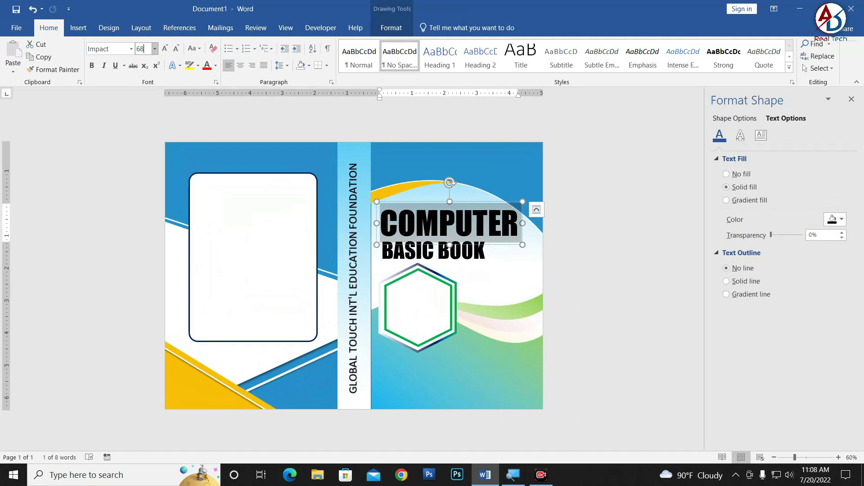
pyautogui.press('Return')
pyautogui.click(618, 299)
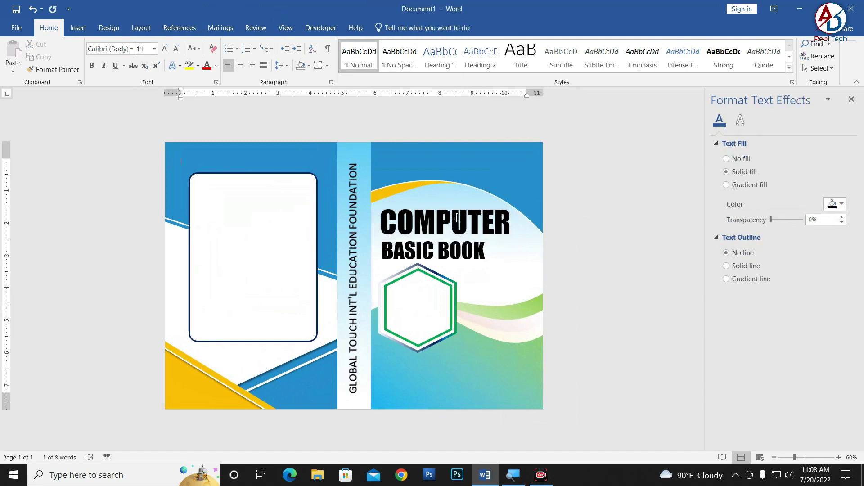
# Format the BASIC BOOK text in Roboto at 36 pt
pyautogui.click(456, 218)
pyautogui.click(463, 233)
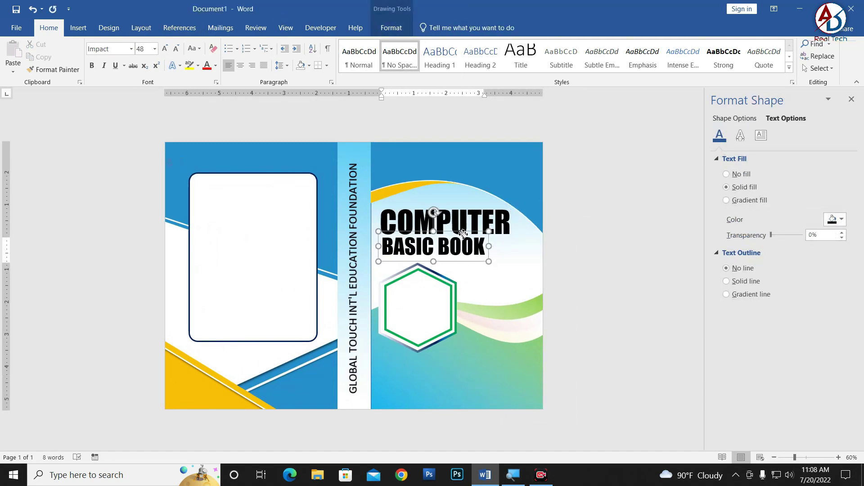
pyautogui.hotkey('ctrl', 'a')
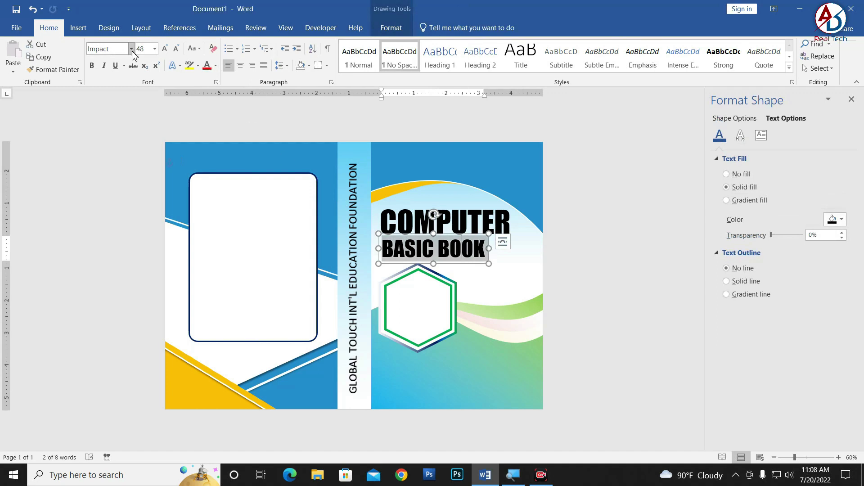
pyautogui.click(131, 48)
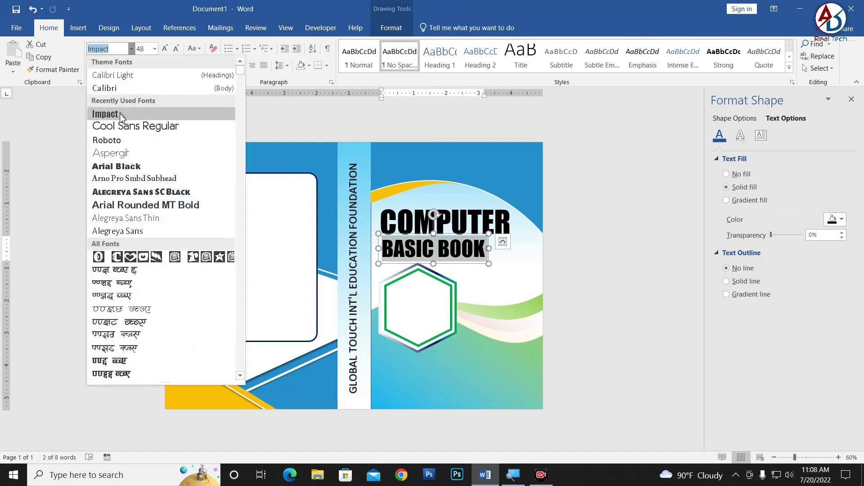
pyautogui.click(127, 140)
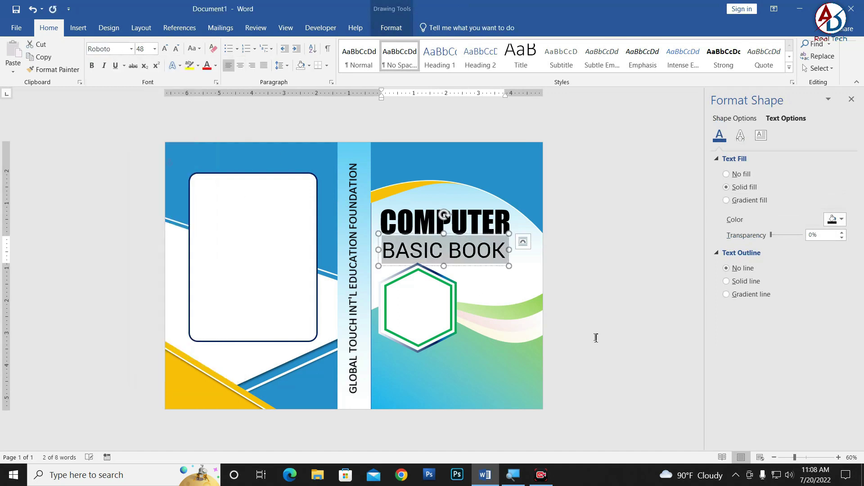
pyautogui.click(176, 48)
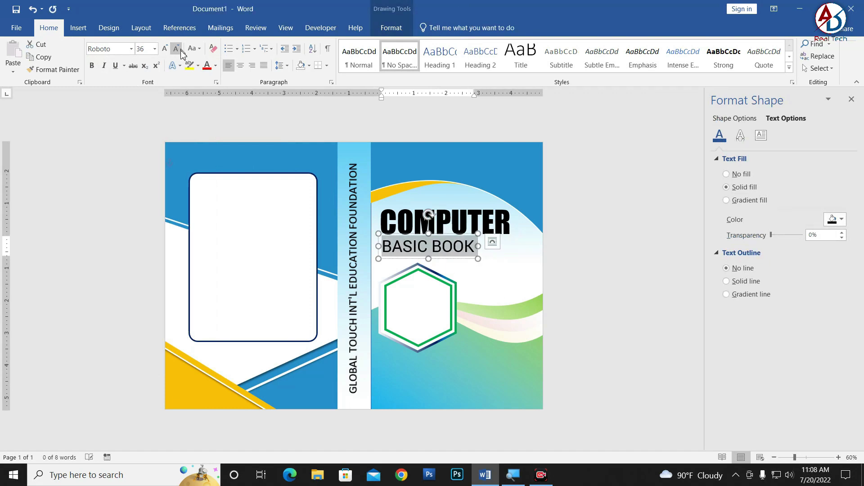
pyautogui.click(567, 273)
pyautogui.scroll(-5, 488, 283)
pyautogui.scroll(3, 429, 315)
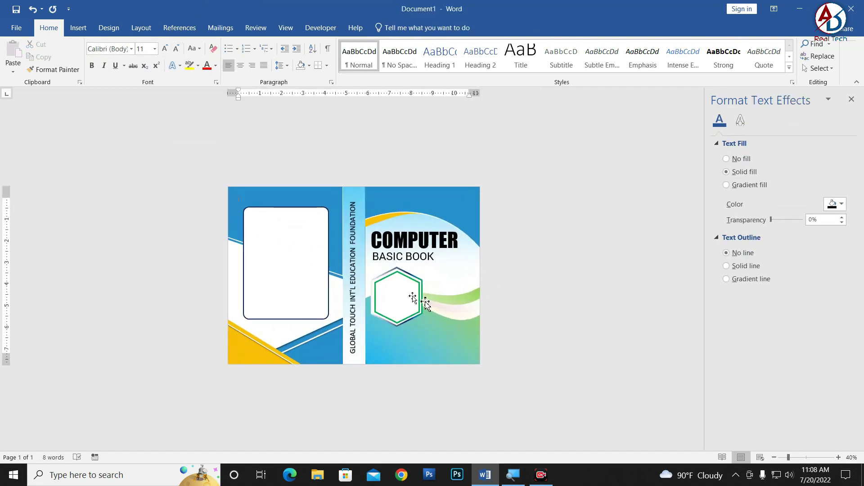
# Insert the 'logo global touch' picture from drive D
pyautogui.click(387, 306)
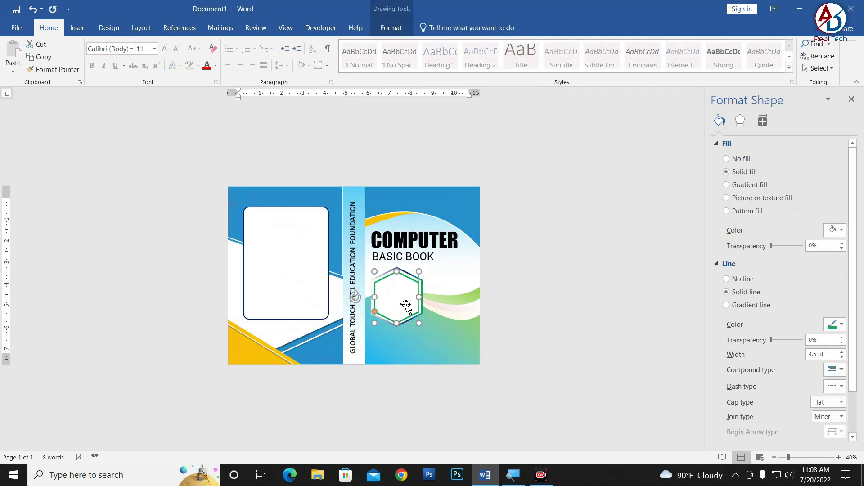
pyautogui.click(571, 302)
pyautogui.scroll(4, 571, 302)
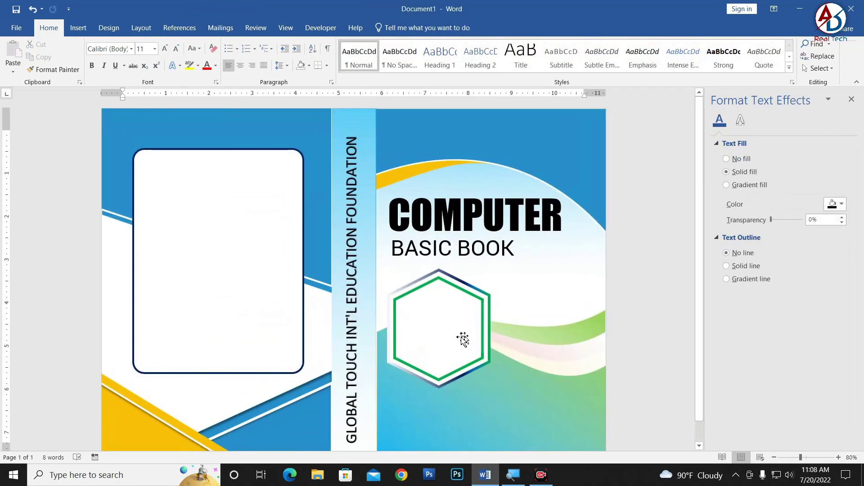
pyautogui.click(78, 27)
pyautogui.click(112, 58)
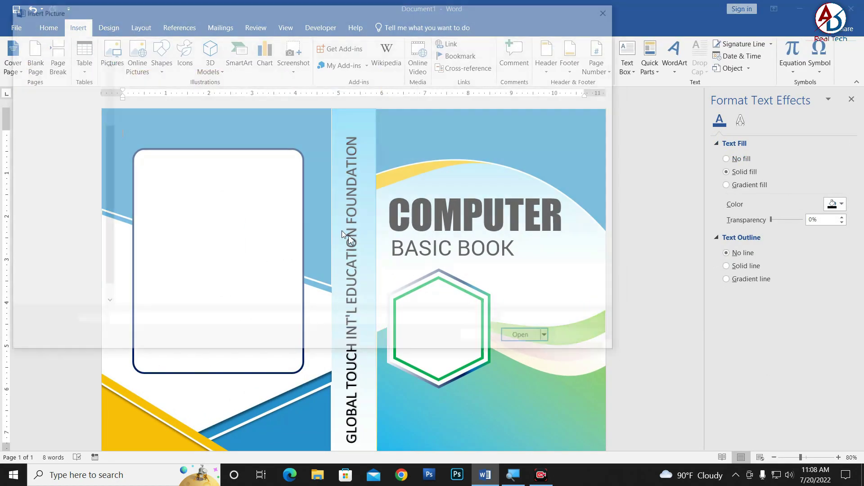
pyautogui.click(77, 270)
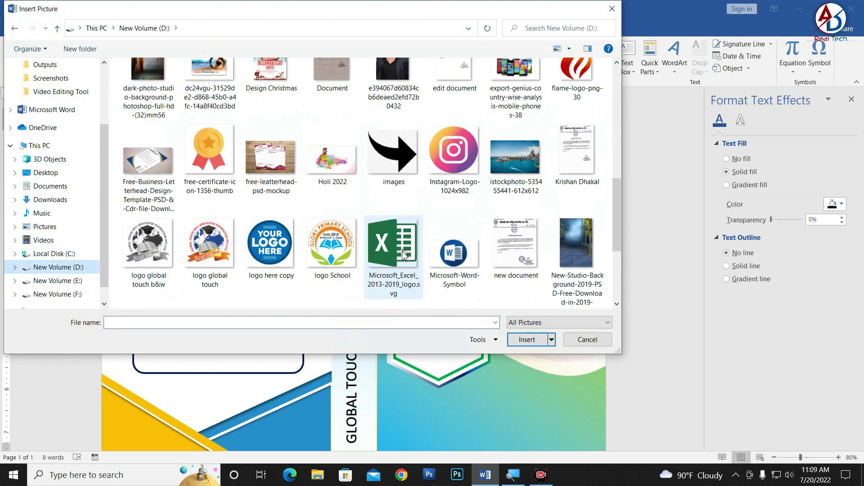
pyautogui.click(219, 240)
pyautogui.click(545, 342)
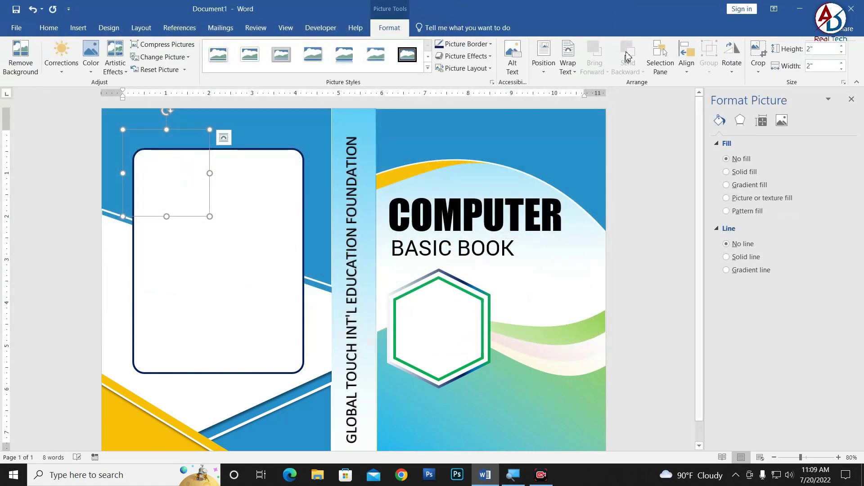
# Set the logo to In Front of Text, move it into the hexagon and shrink it to 1.62 inches
pyautogui.click(568, 63)
pyautogui.click(598, 160)
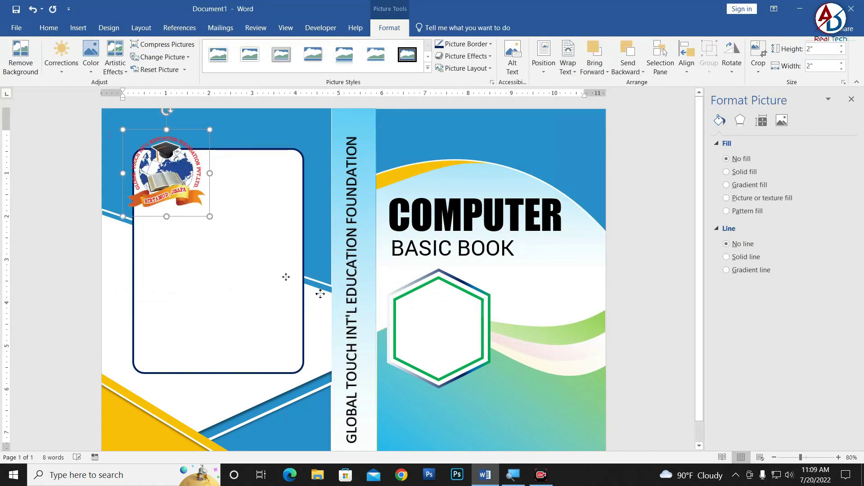
pyautogui.moveTo(320, 293)
pyautogui.mouseDown()
pyautogui.moveTo(488, 284)
pyautogui.moveTo(467, 301)
pyautogui.mouseUp()
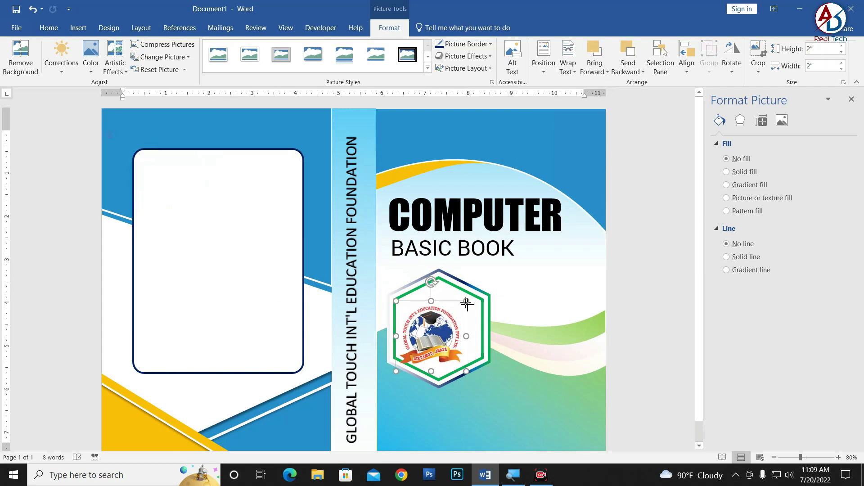
pyautogui.moveTo(438, 336); pyautogui.dragTo(446, 327)
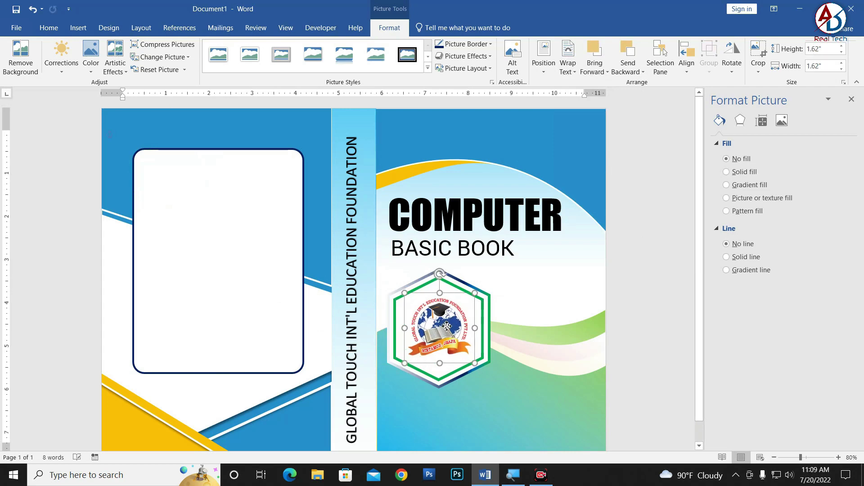
pyautogui.click(554, 310)
pyautogui.keyDown('ctrl'); pyautogui.scroll(-4, 555, 311); pyautogui.keyUp('ctrl')
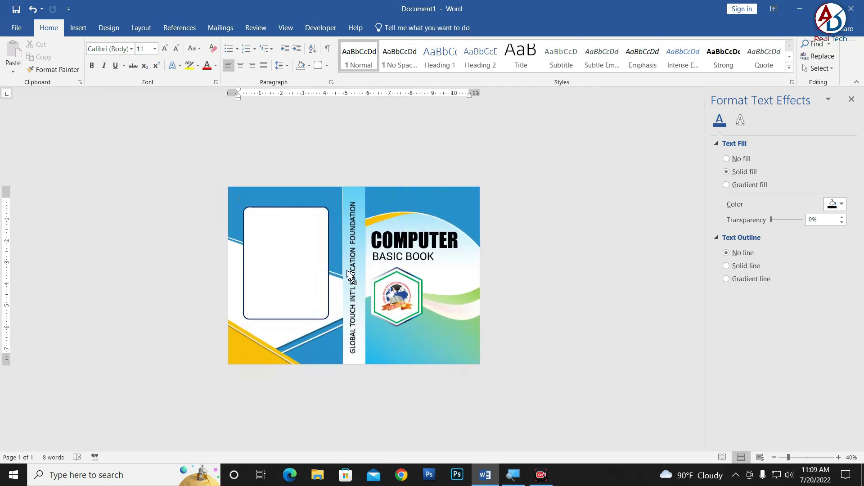
pyautogui.keyDown('ctrl'); pyautogui.scroll(1, 319, 244); pyautogui.keyUp('ctrl')
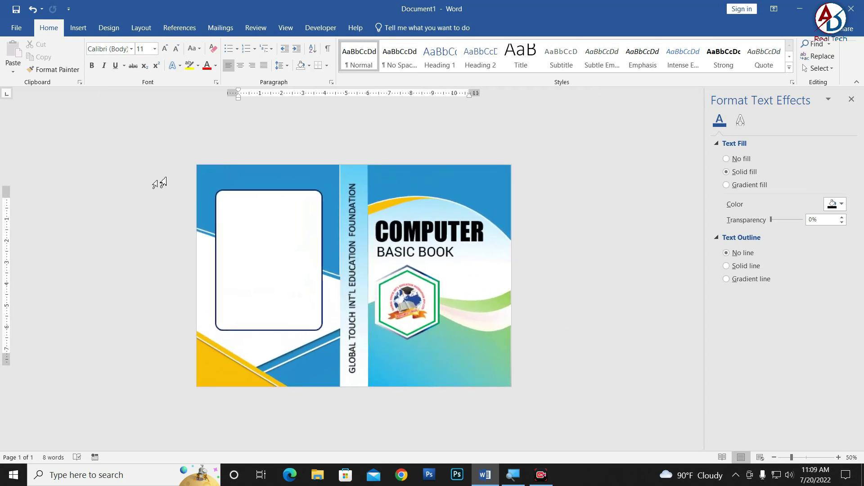
# Draw a text box inside the back cover panel and fill it with =rand() sample paragraphs
pyautogui.click(78, 27)
pyautogui.click(161, 56)
pyautogui.click(174, 95)
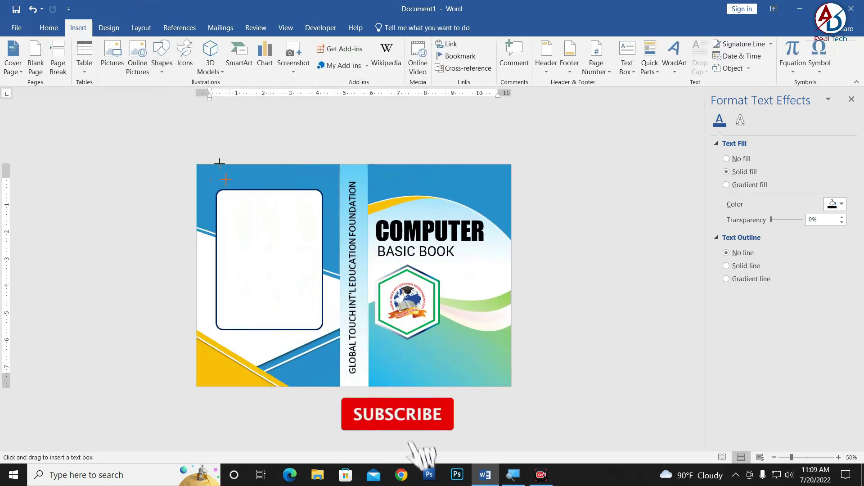
pyautogui.moveTo(223, 193); pyautogui.dragTo(313, 323)
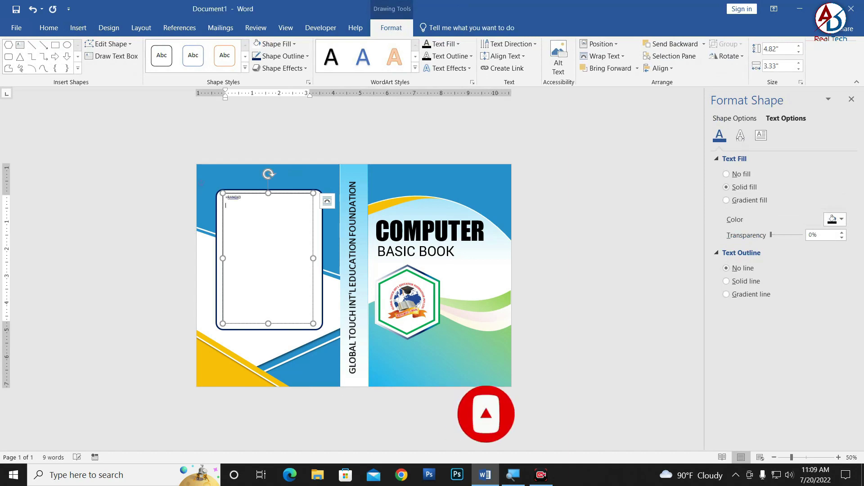
pyautogui.press('Return')
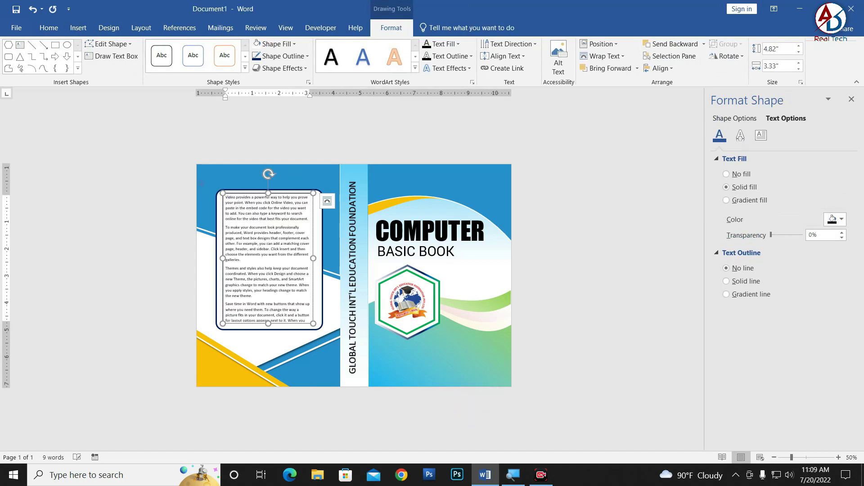
# Widen the text box to 3.55 inches and lengthen it so the last line shows
pyautogui.keyDown('ctrl'); pyautogui.scroll(2, 304, 315); pyautogui.keyUp('ctrl')
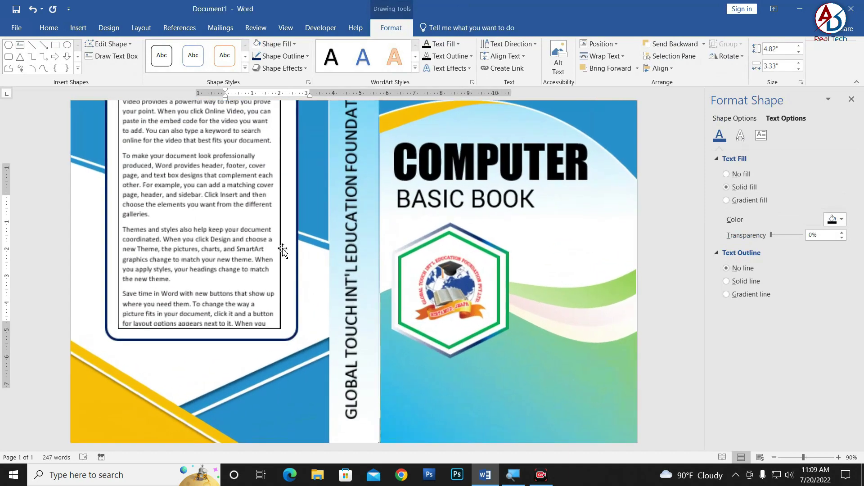
pyautogui.keyDown('ctrl'); pyautogui.scroll(2, 284, 257); pyautogui.keyUp('ctrl')
pyautogui.moveTo(286, 260); pyautogui.dragTo(291, 261)
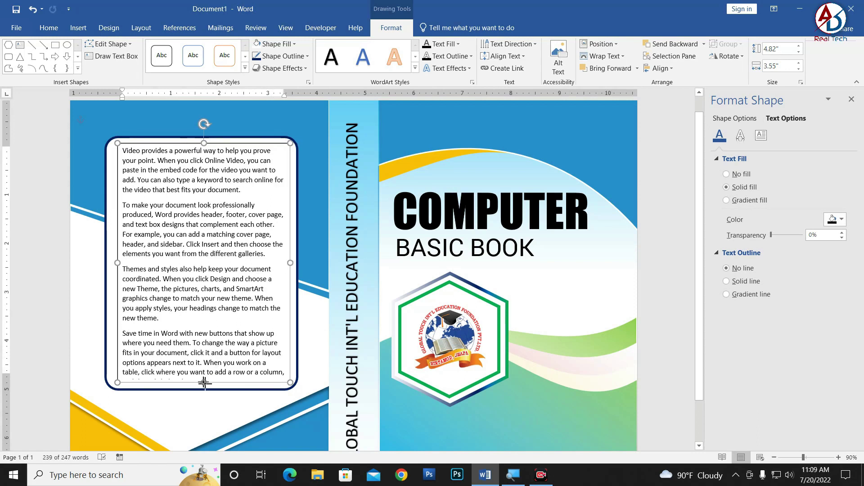
pyautogui.moveTo(204, 382); pyautogui.dragTo(204, 390)
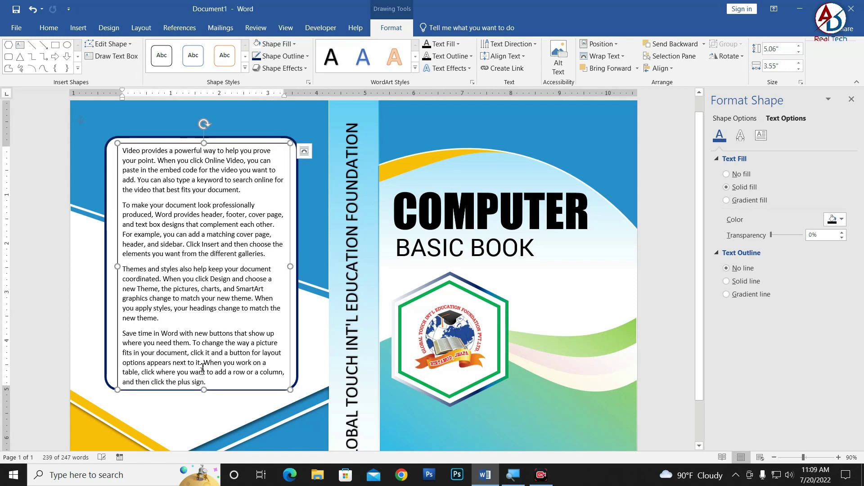
# Set the text box's Shape Outline to No Outline
pyautogui.click(222, 146)
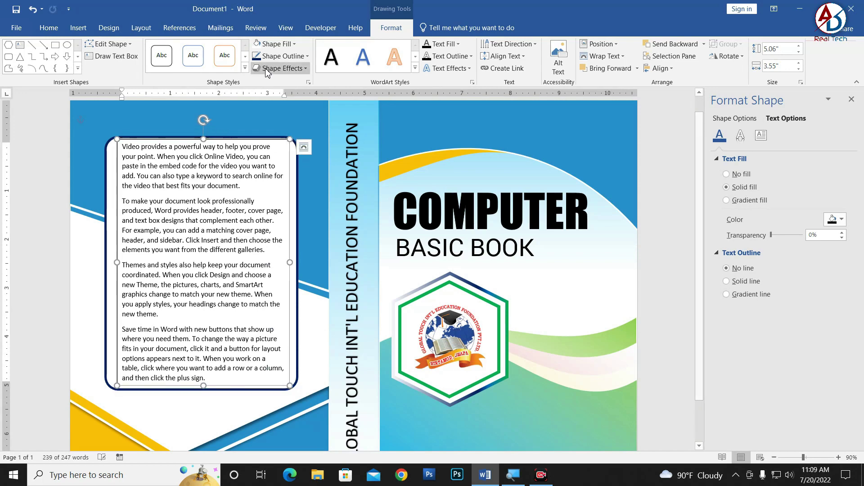
pyautogui.click(308, 56)
pyautogui.click(288, 172)
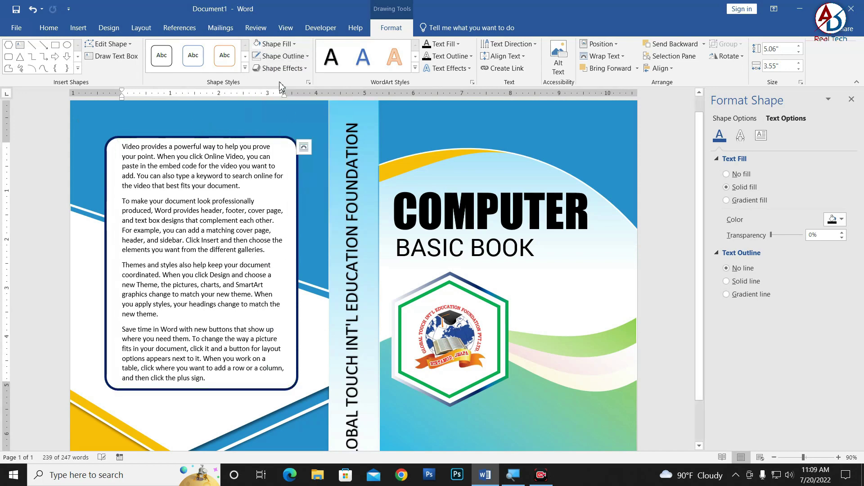
pyautogui.click(286, 27)
pyautogui.click(373, 30)
pyautogui.click(284, 56)
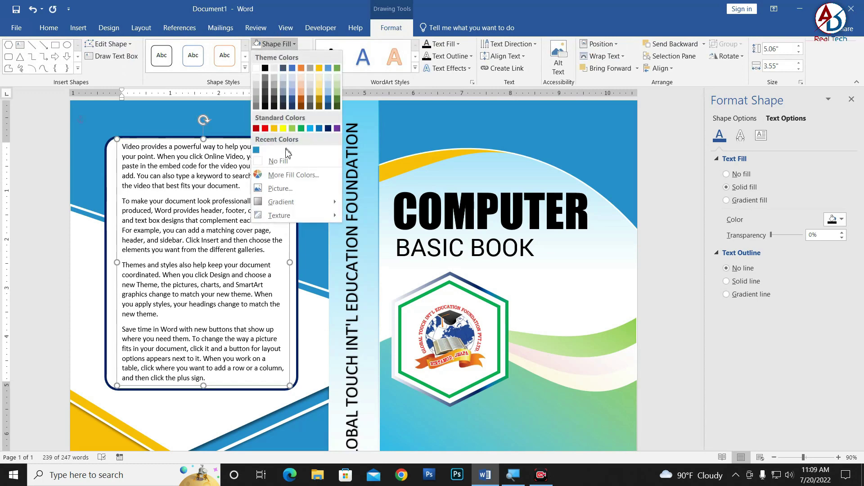
pyautogui.click(167, 246)
# Resize the text box to 4.9 by 3.63 inches to fit the panel
pyautogui.hotkey('ctrl', 'a')
pyautogui.click(112, 270)
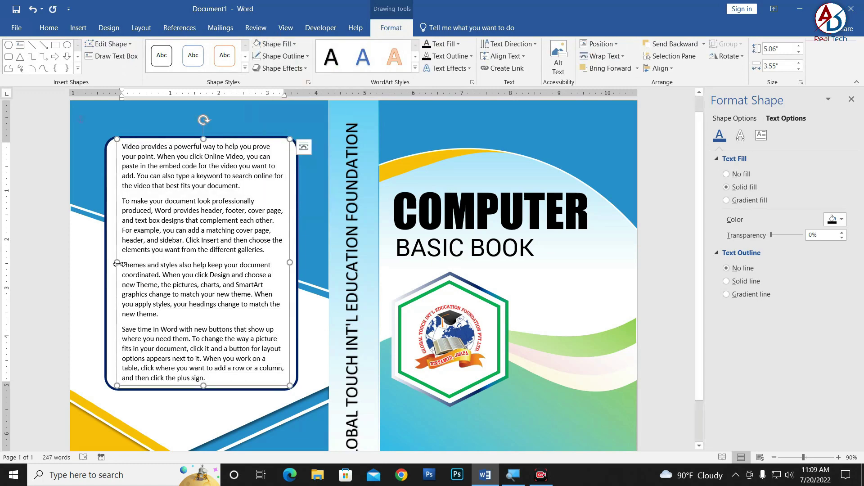
pyautogui.moveTo(118, 264); pyautogui.dragTo(114, 265)
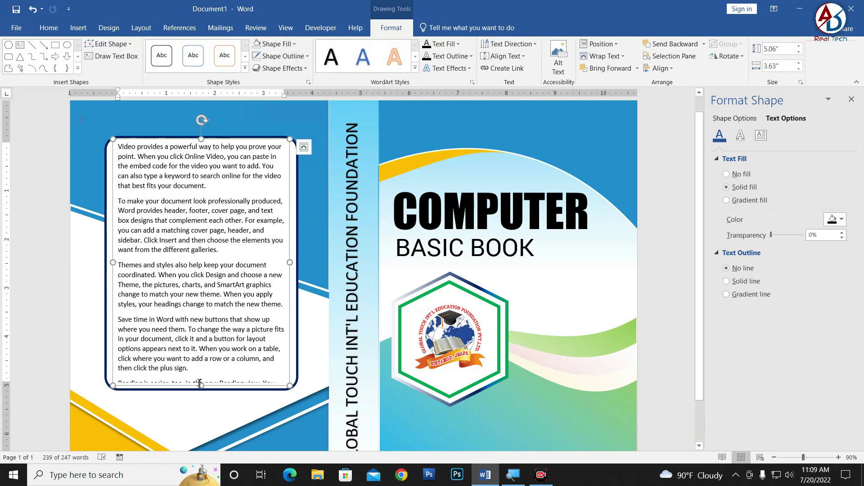
pyautogui.moveTo(200, 385)
pyautogui.mouseDown()
pyautogui.moveTo(200, 378)
pyautogui.moveTo(224, 382)
pyautogui.mouseUp()
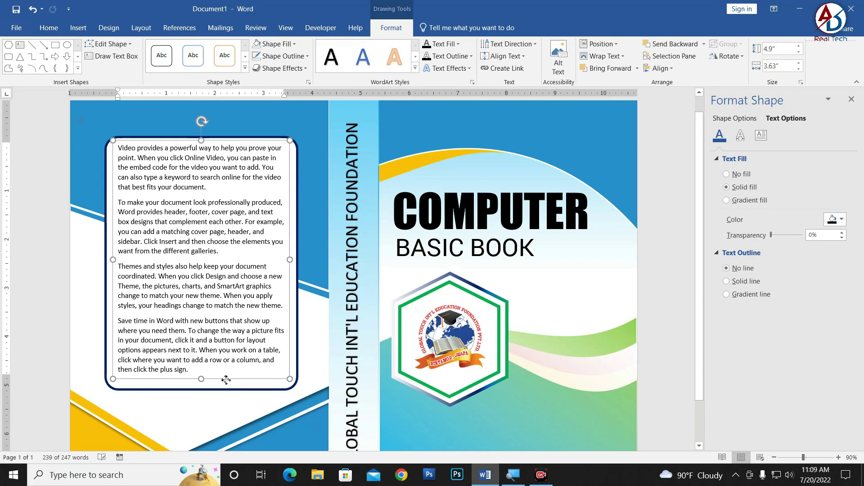
# Deselect the text box and close the Format Text Effects pane to view the full cover
pyautogui.click(534, 368)
pyautogui.scroll(-4, 434, 294)
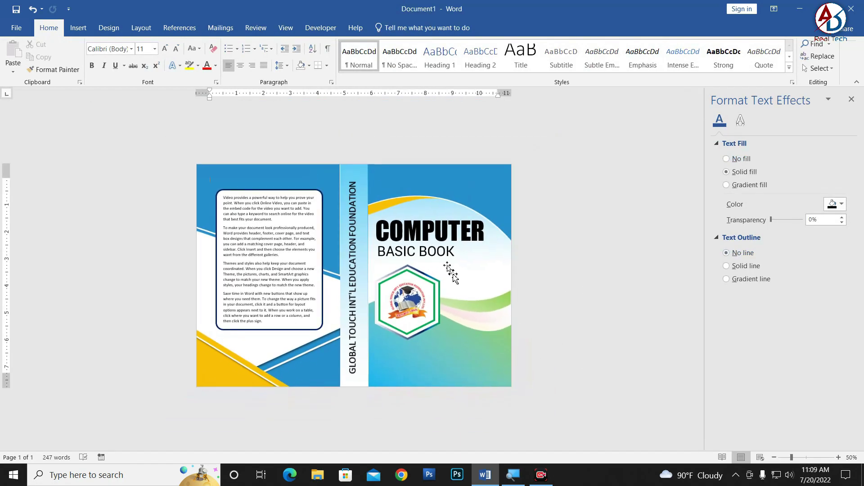
pyautogui.click(851, 99)
pyautogui.keyDown('ctrl'); pyautogui.scroll(2, 458, 249); pyautogui.keyUp('ctrl')
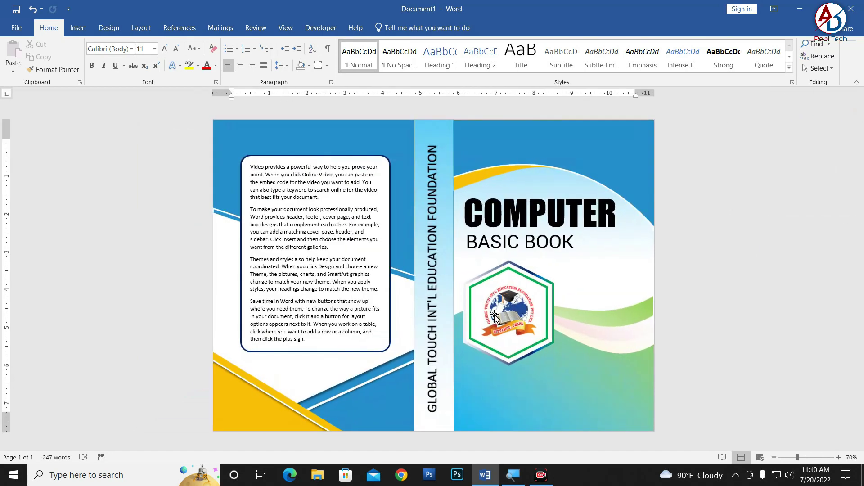